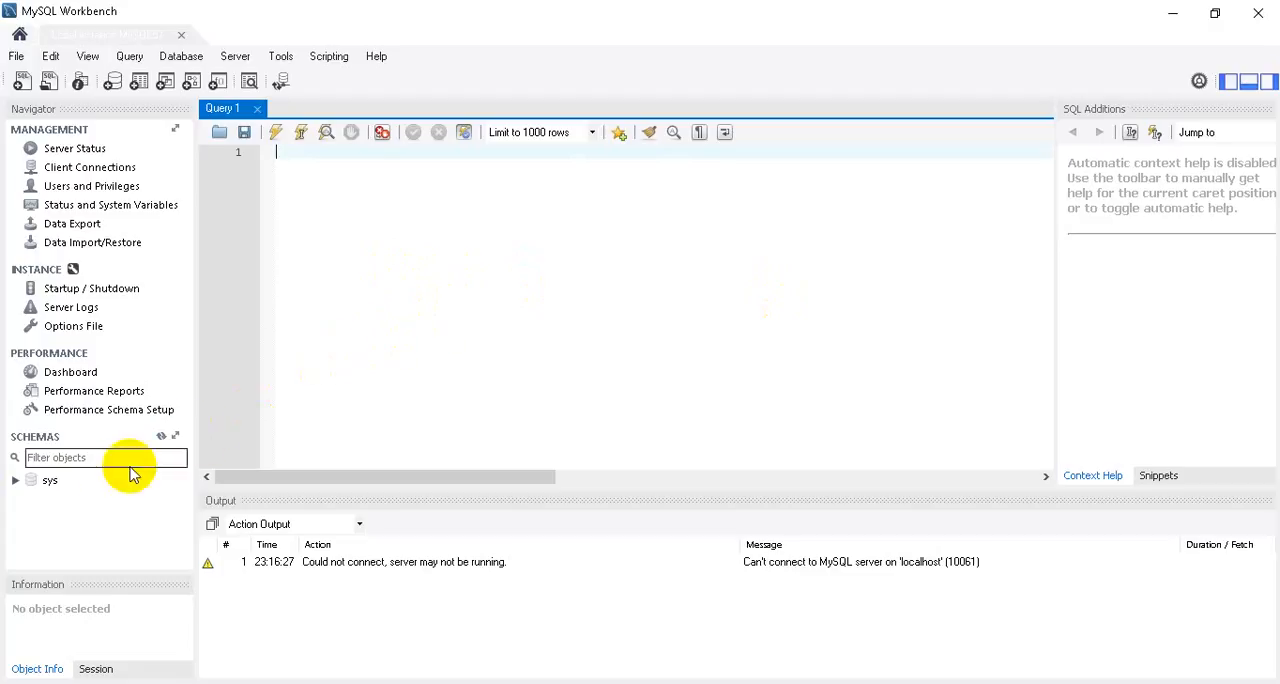
Look through the sys schema's object groups and the commands available for its tables.
right_click(97, 512)
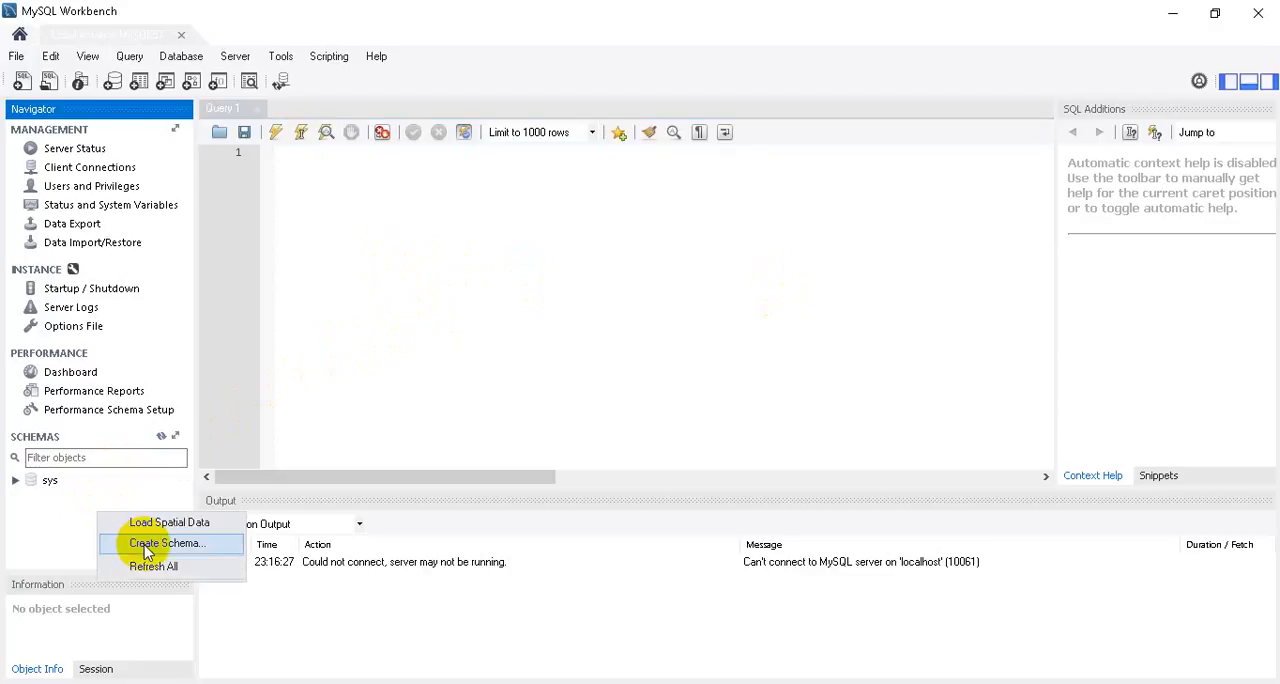
left_click(16, 481)
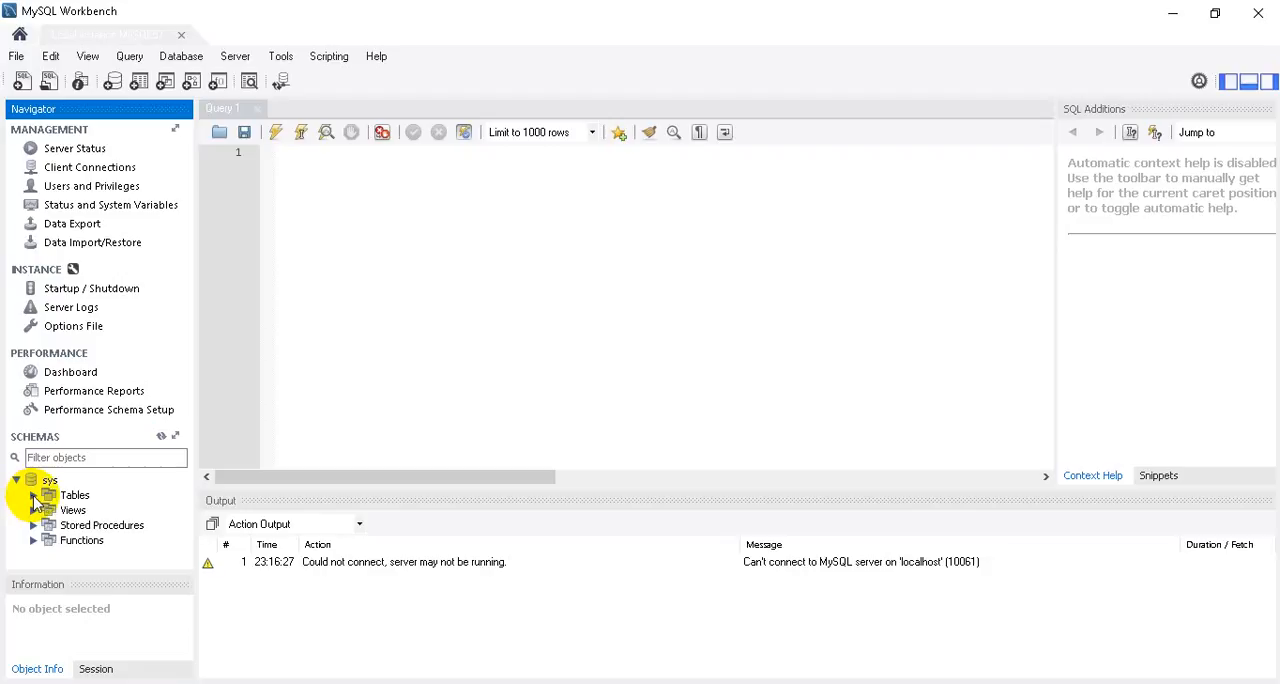
left_click(33, 495)
right_click(62, 498)
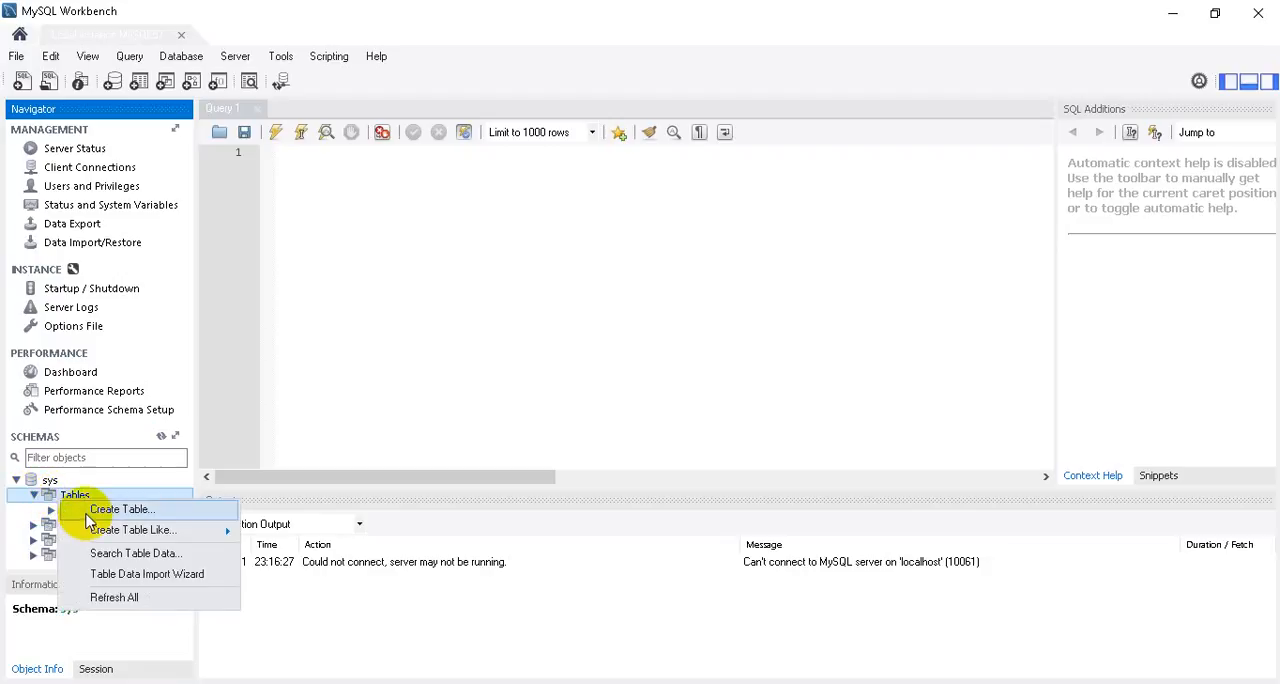
left_click(16, 480)
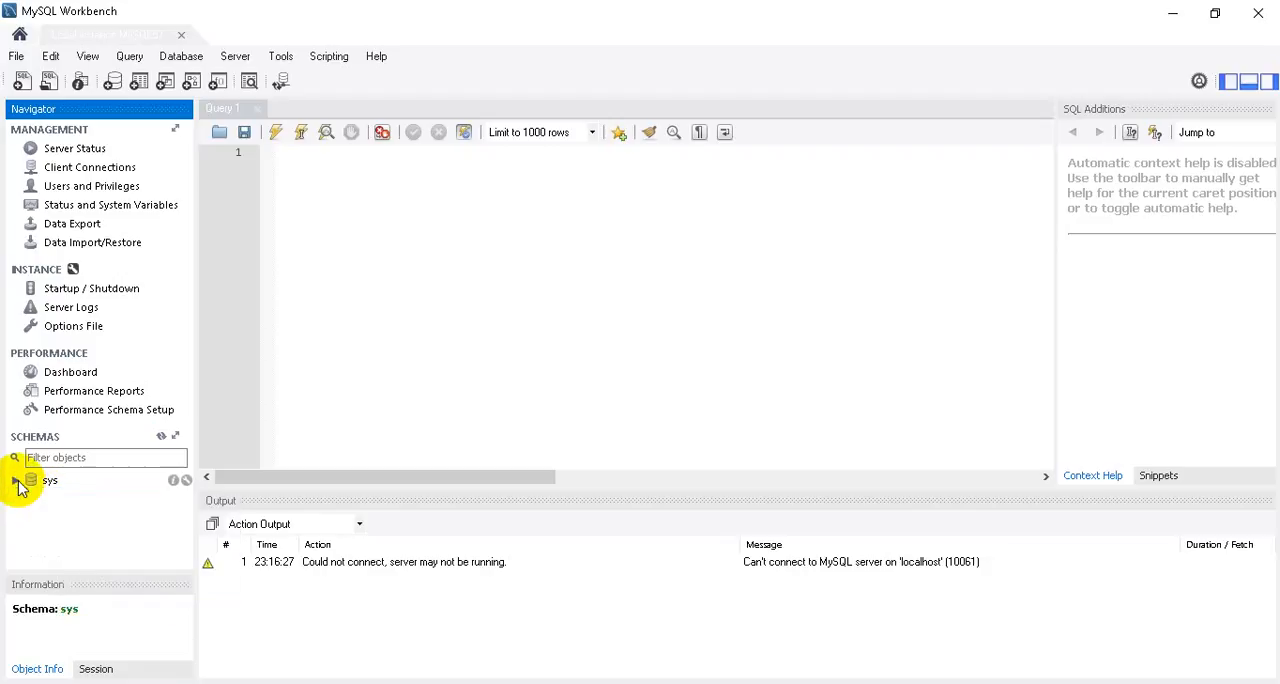
left_click(365, 325)
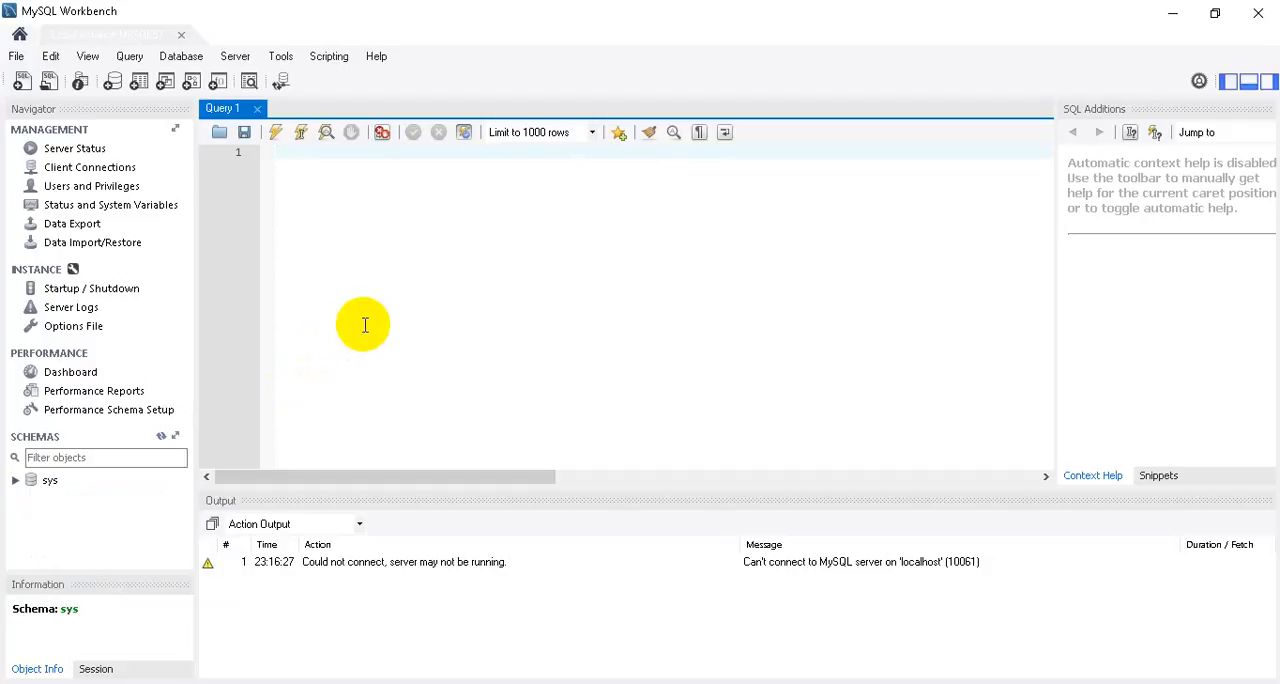
type("use sys")
key("Return")
key("Return")
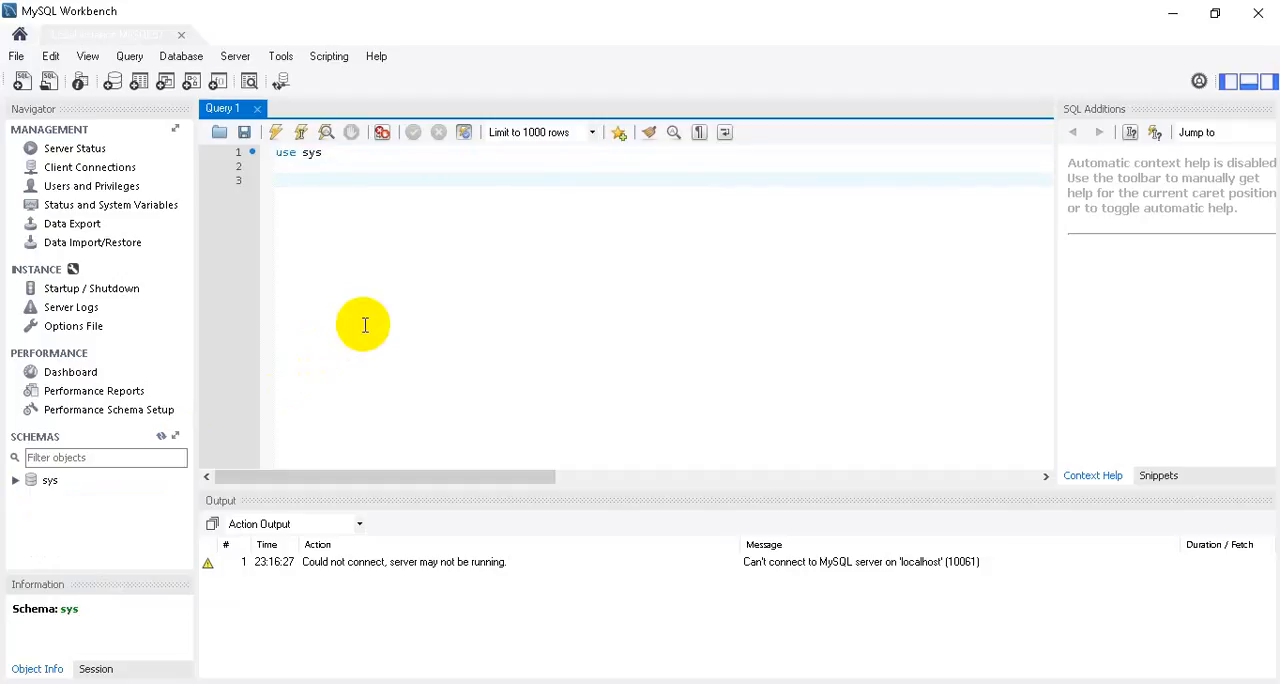
type("create table")
key("Return")
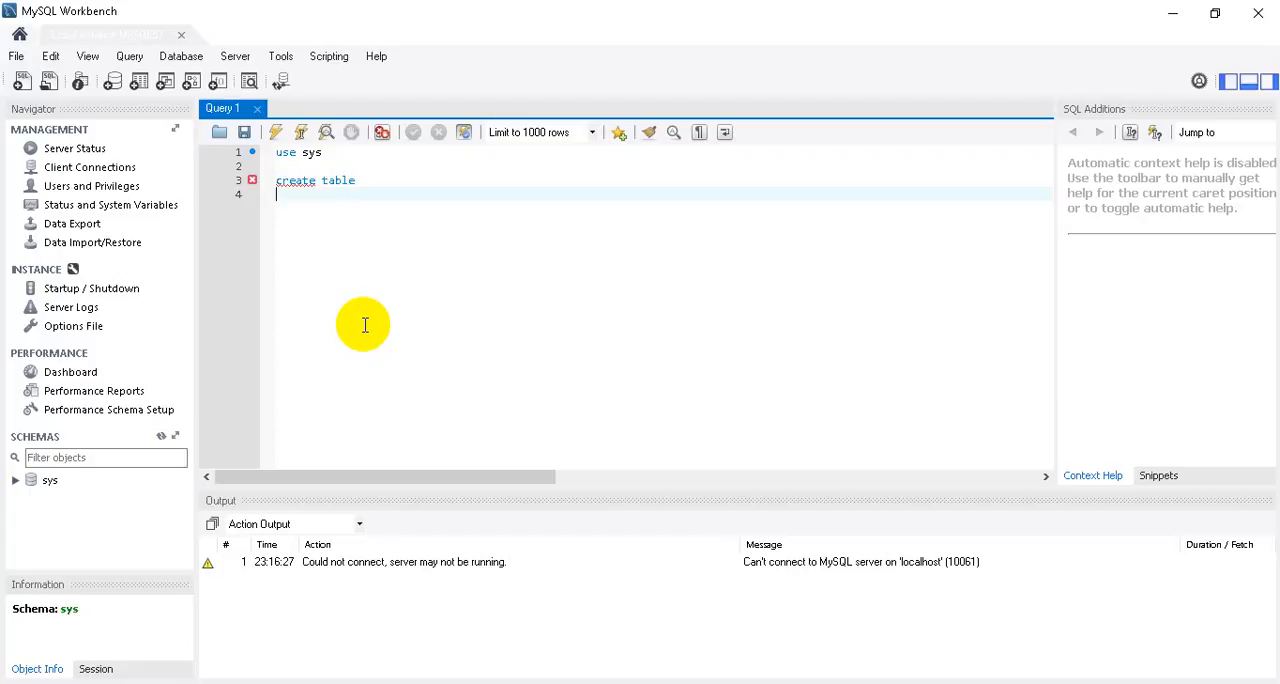
key("BackSpace")
key("BackSpace")
key("BackSpace")
key("BackSpace")
key("BackSpace")
key("BackSpace")
key("BackSpace")
key("BackSpace")
key("BackSpace")
key("BackSpace")
key("BackSpace")
key("BackSpace")
key("BackSpace")
key("BackSpace")
key("BackSpace")
key("BackSpace")
key("BackSpace")
key("BackSpace")
key("BackSpace")
key("BackSpace")
key("BackSpace")
key("BackSpace")
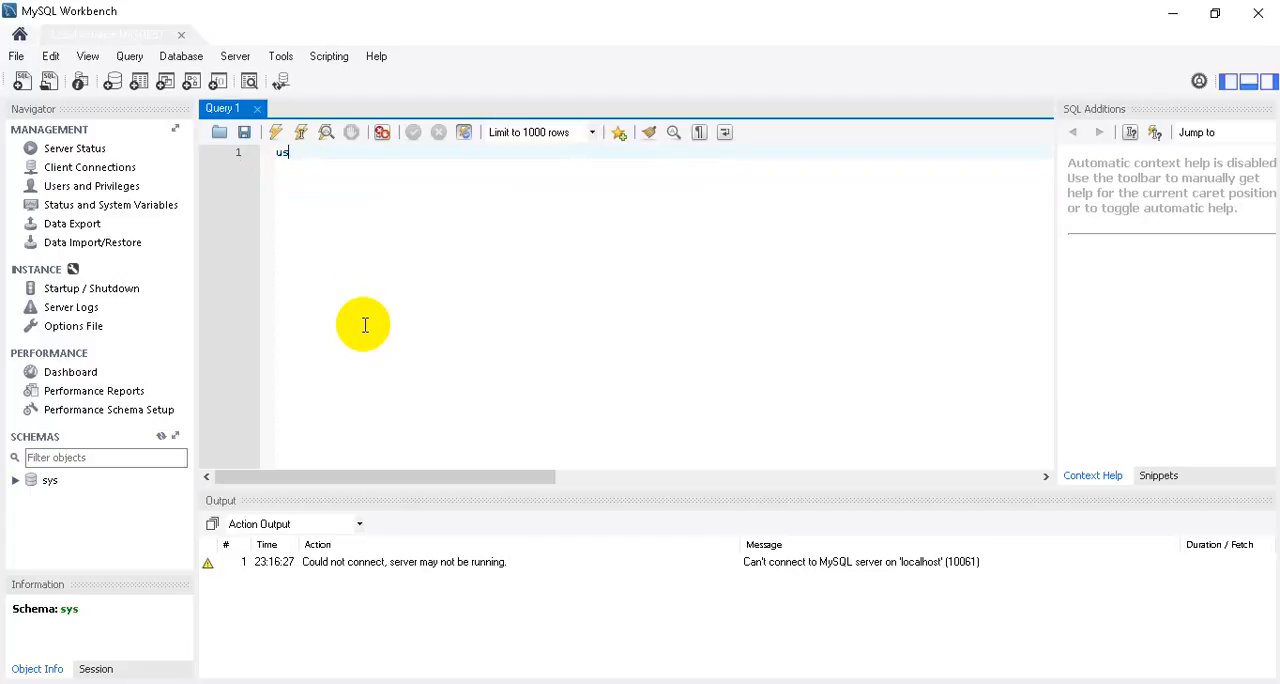
Close the server connection and create a new data model.
left_click(182, 36)
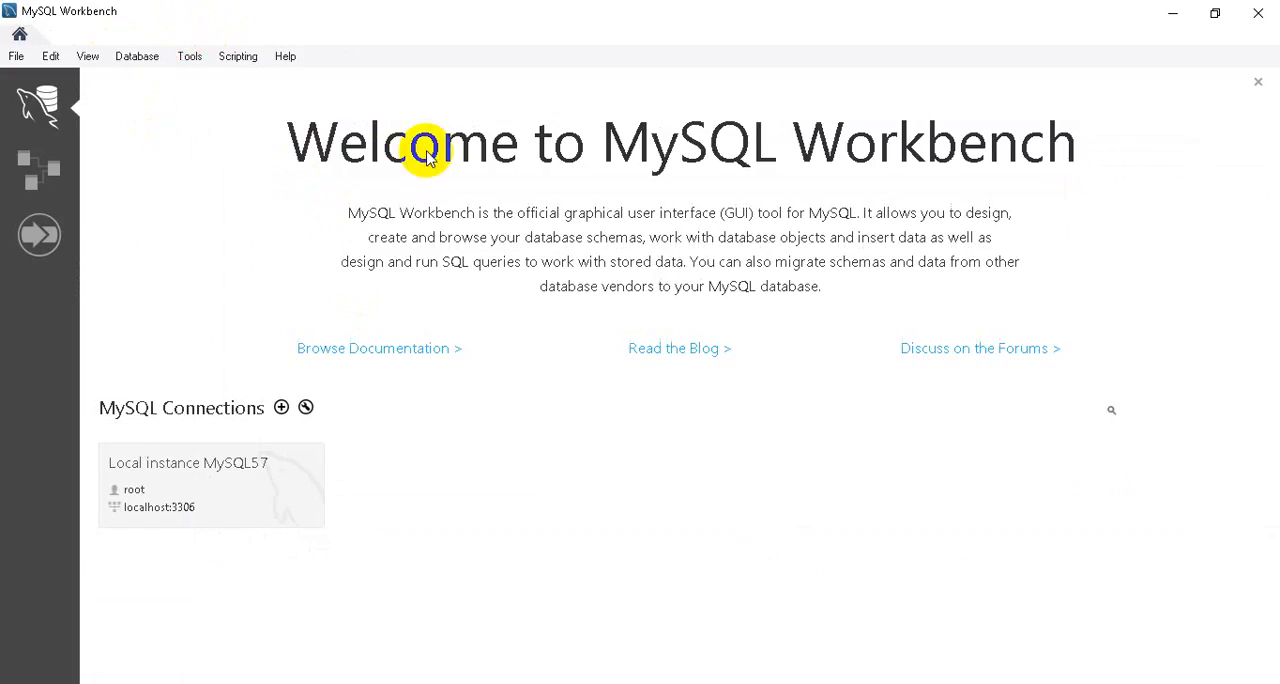
left_click(37, 172)
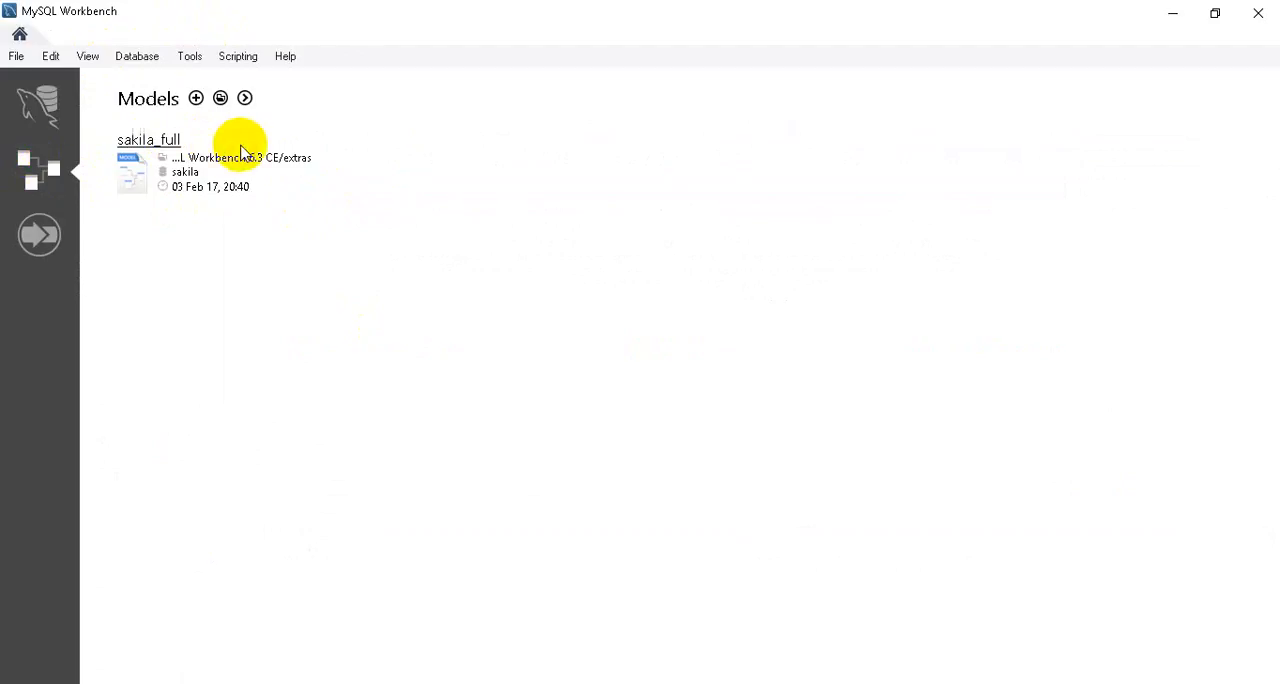
left_click(196, 98)
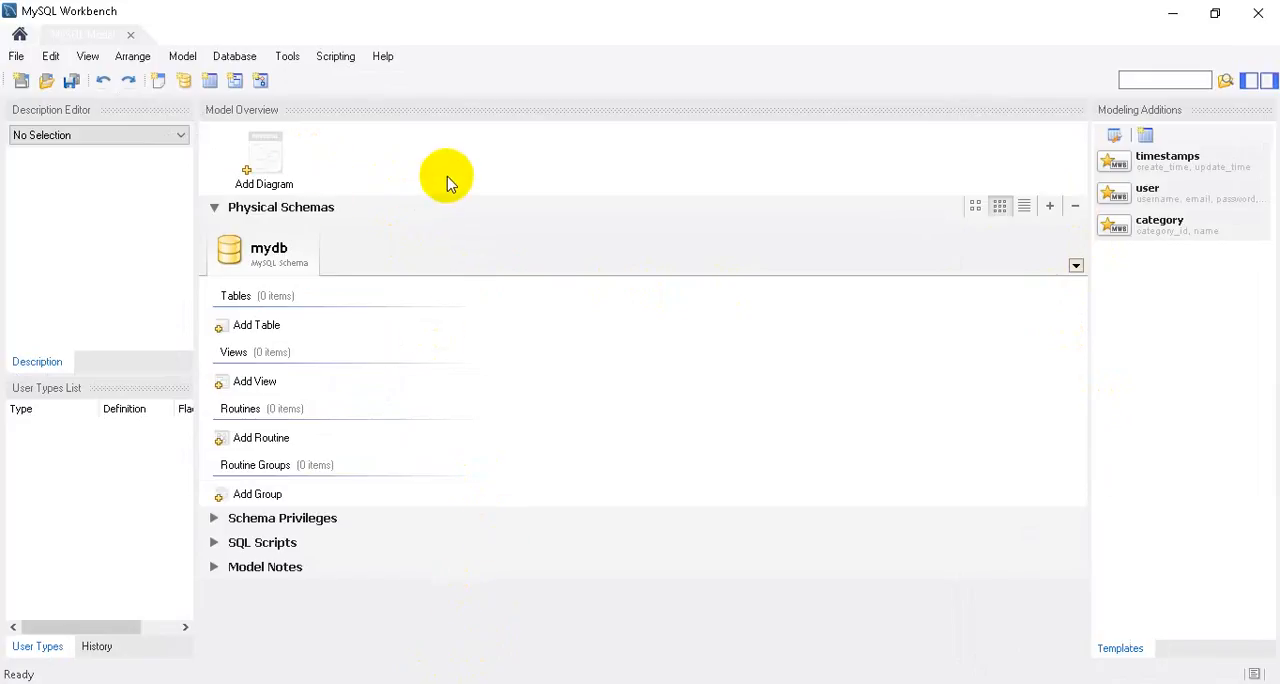
Rename the mydb schema to locadora and add a diagram to the model.
double_click(265, 262)
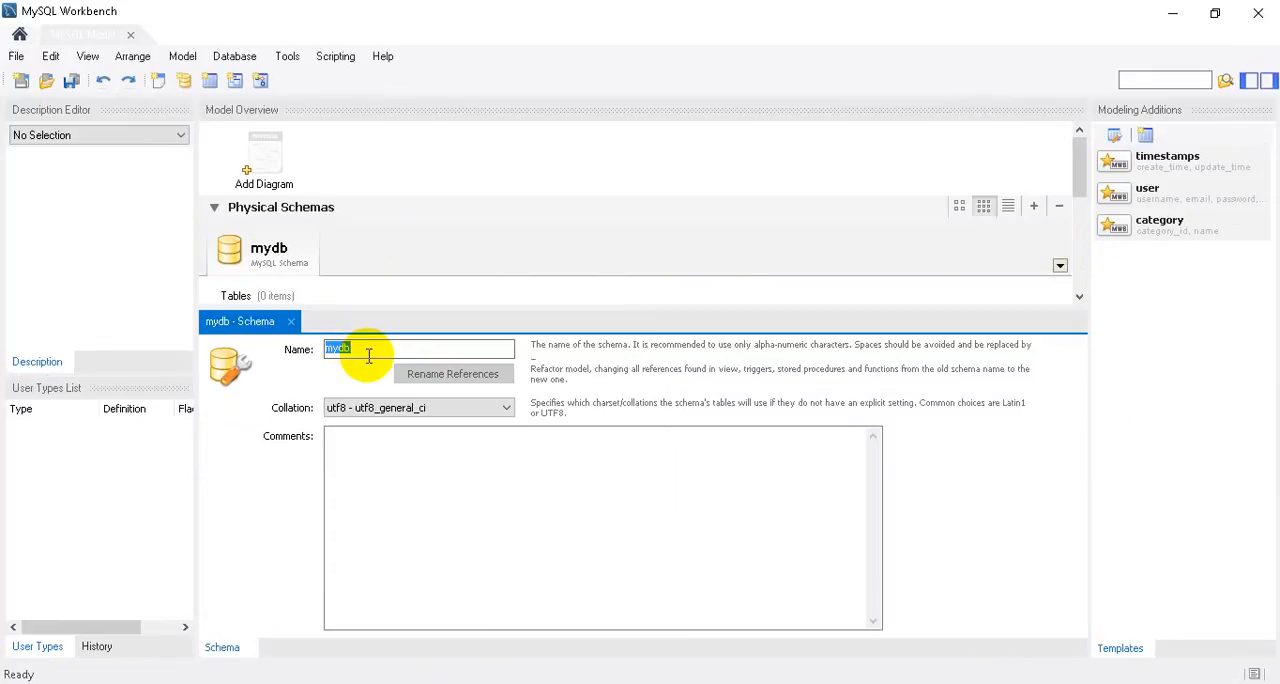
type("locadora")
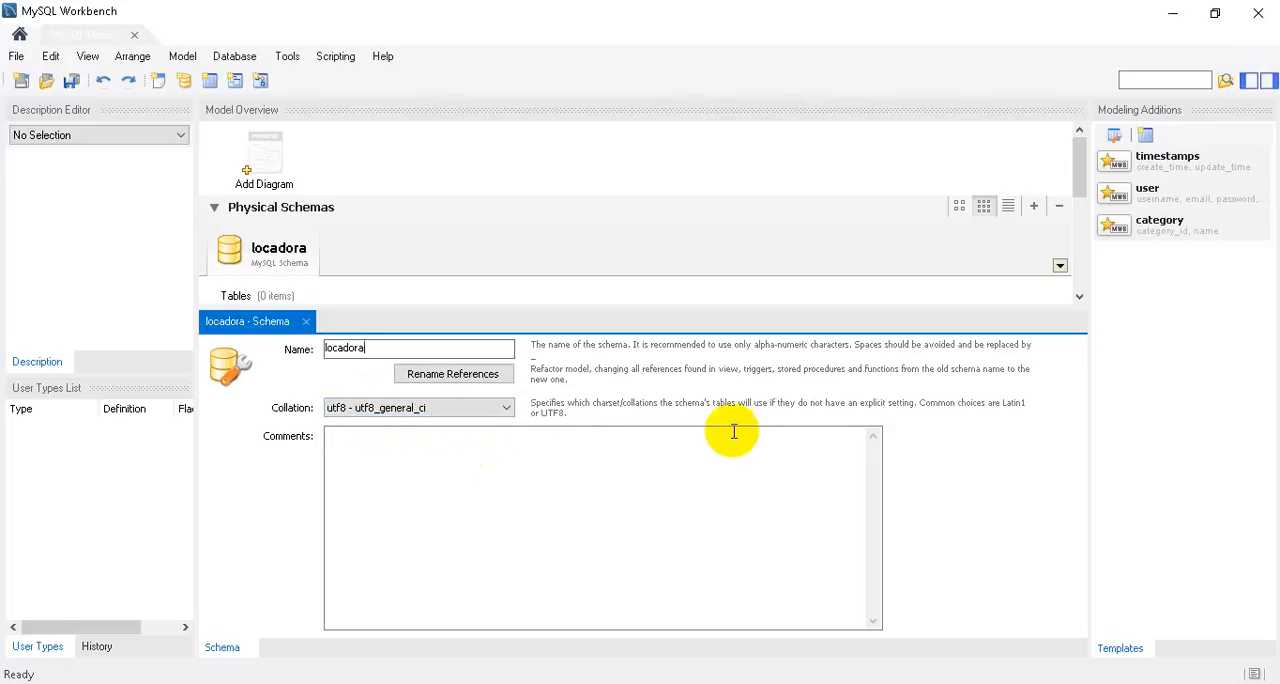
left_click(262, 157)
double_click(262, 157)
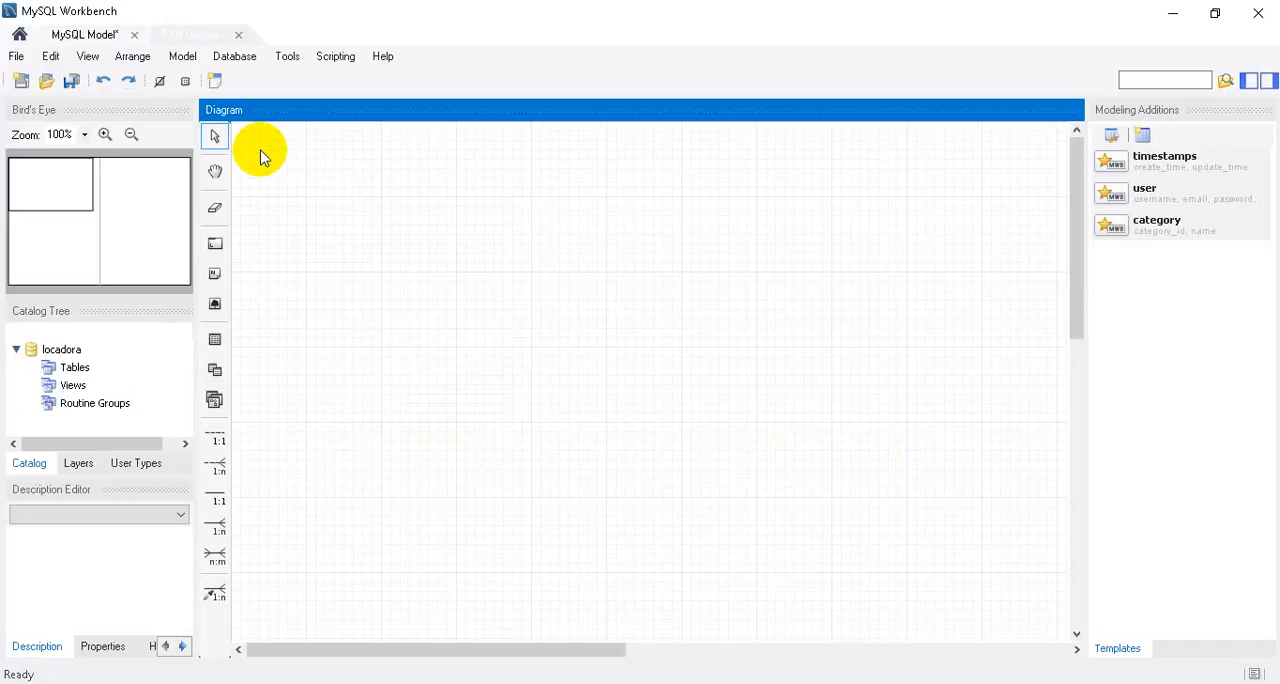
Place a new table on the empty diagram and name it categorias.
left_click(217, 341)
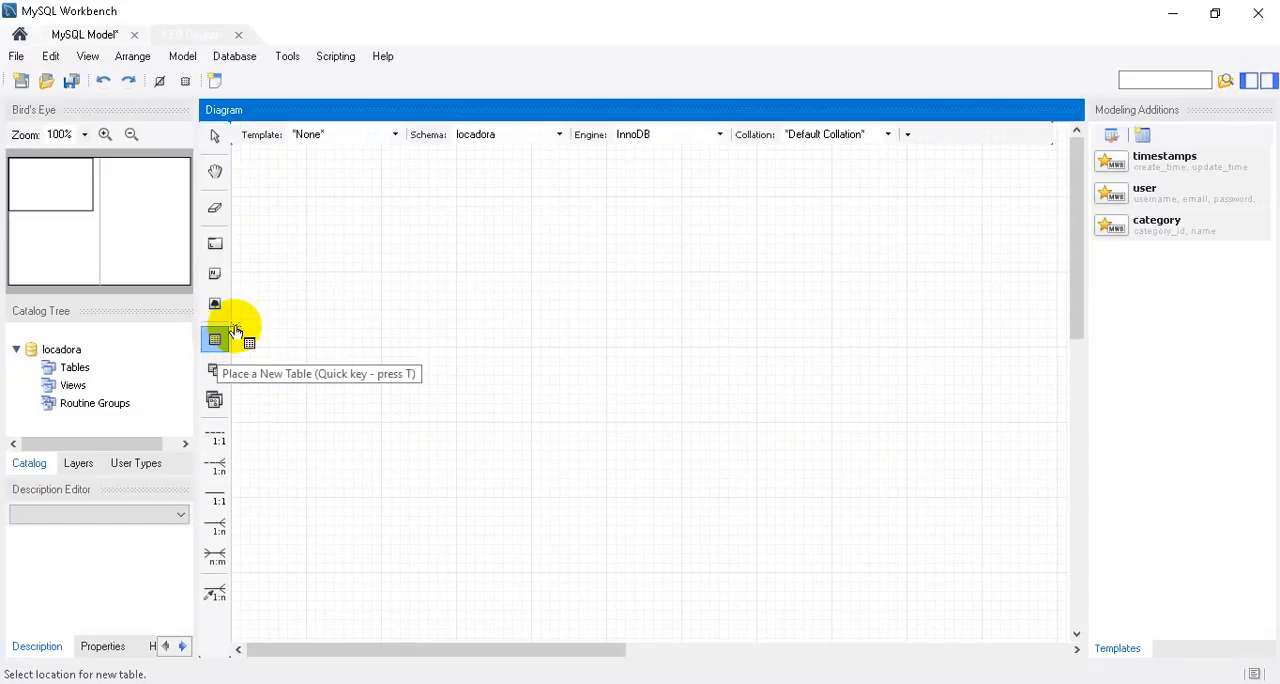
left_click(405, 310)
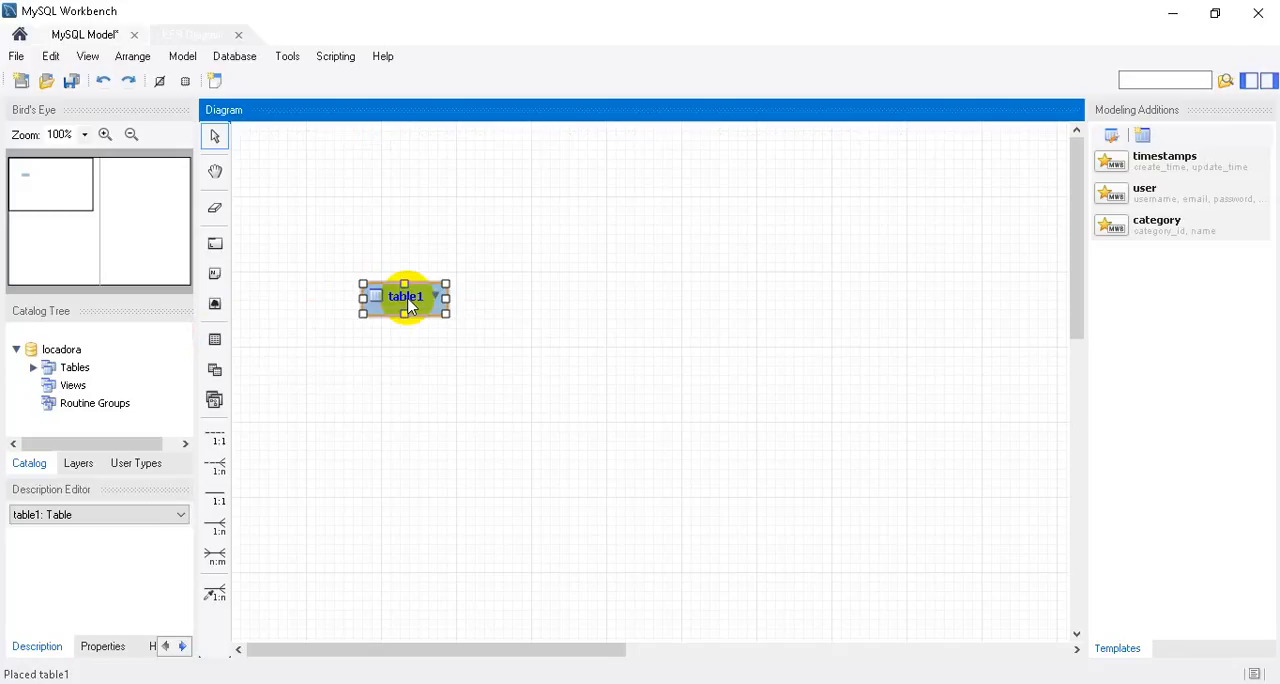
double_click(407, 300)
type("cat")
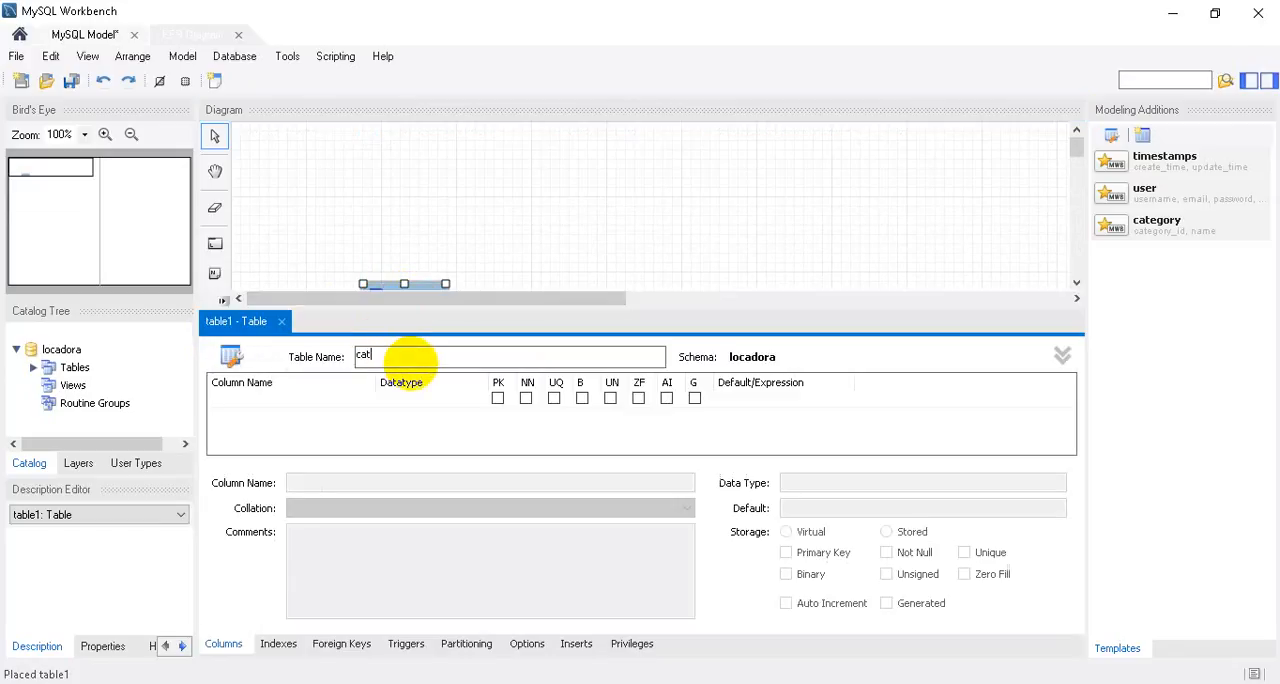
type("egorias")
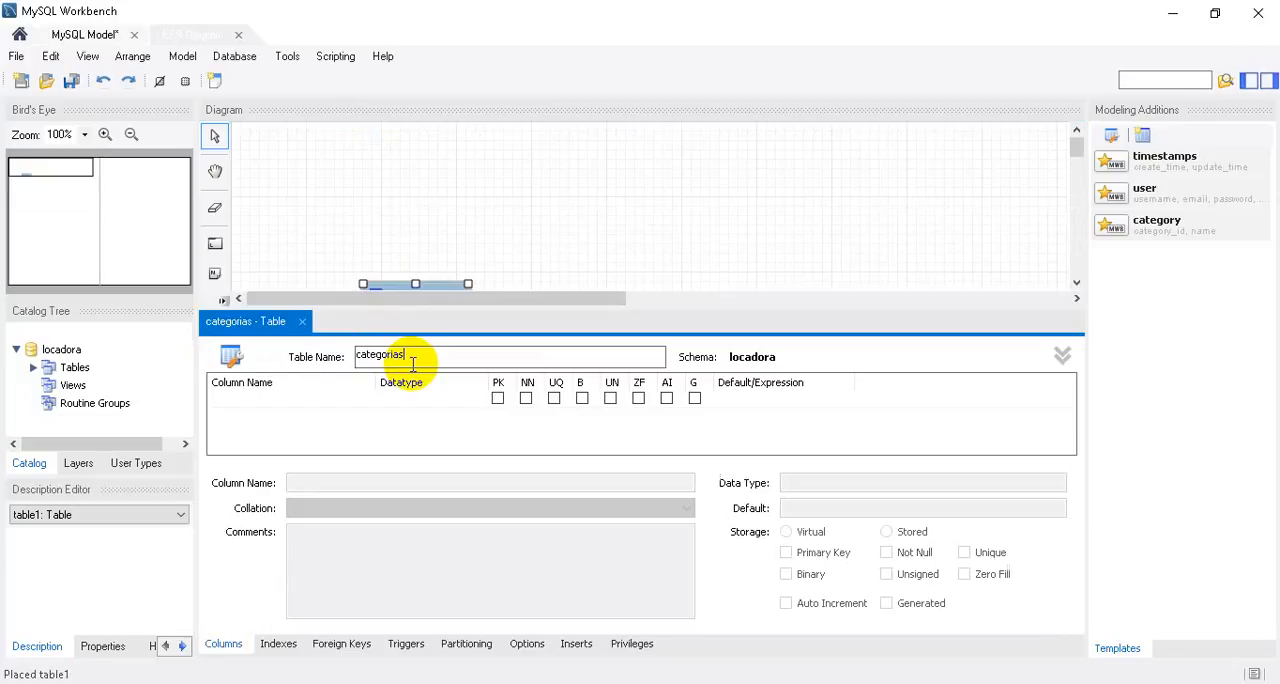
Add an INT primary key column named id to the categorias table.
left_click(293, 404)
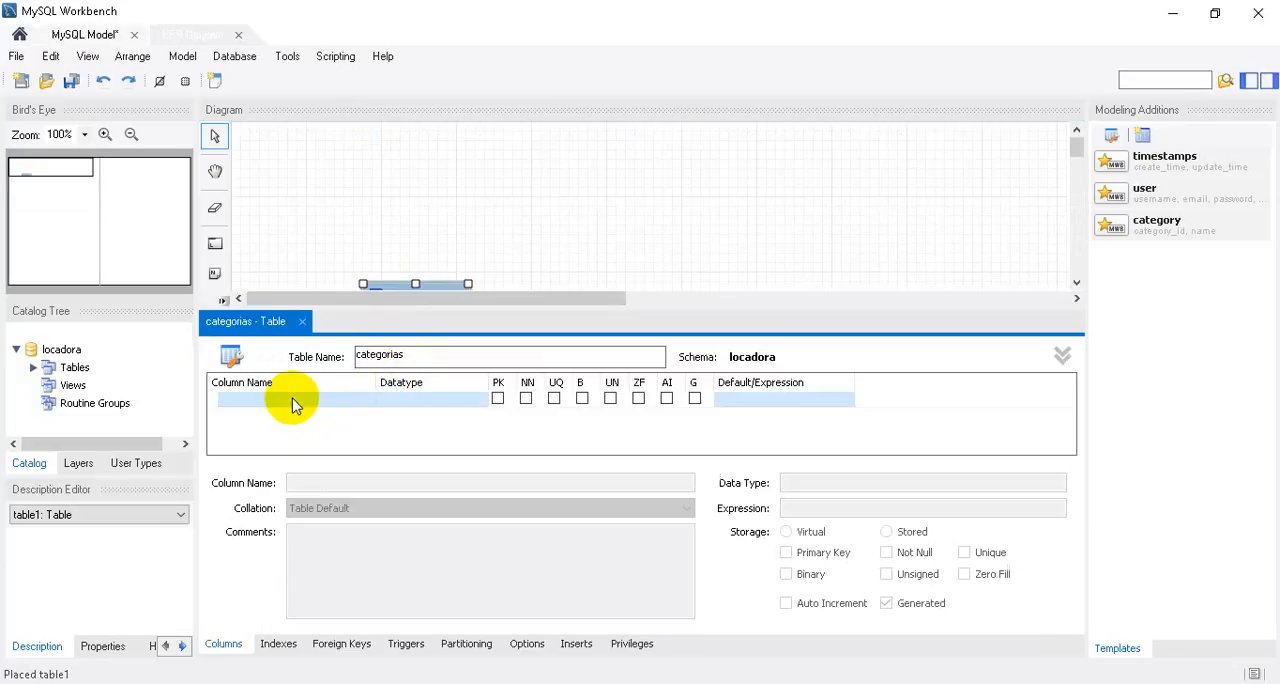
left_click(293, 400)
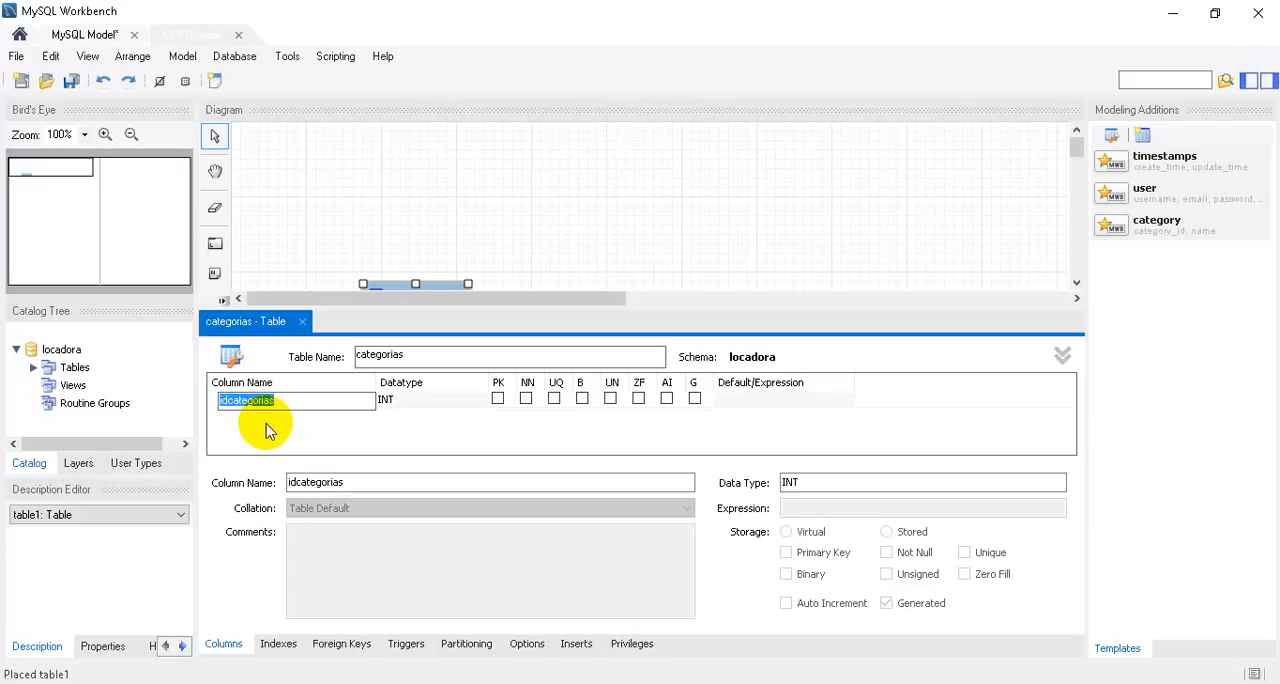
type("id")
key("Return")
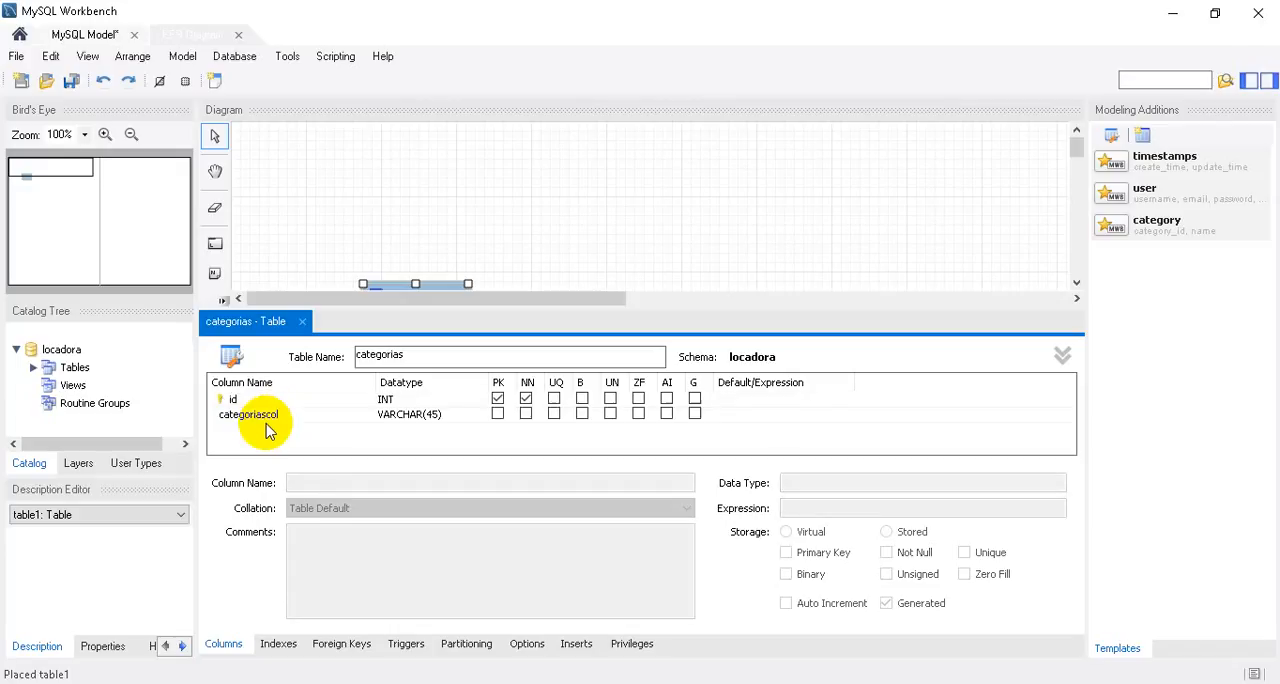
Add a second column named descricao to categorias with data type VARCHAR(30) and the not null option.
left_click(258, 414)
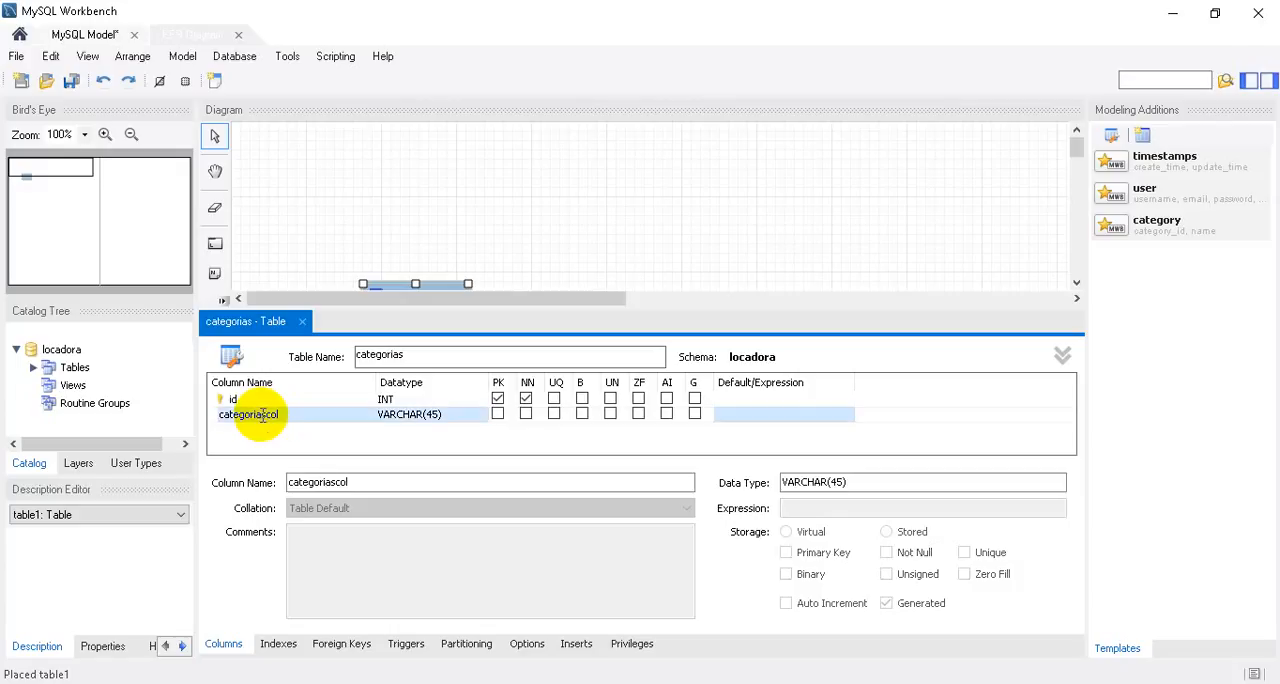
left_click(262, 415)
double_click(262, 415)
type("descricao")
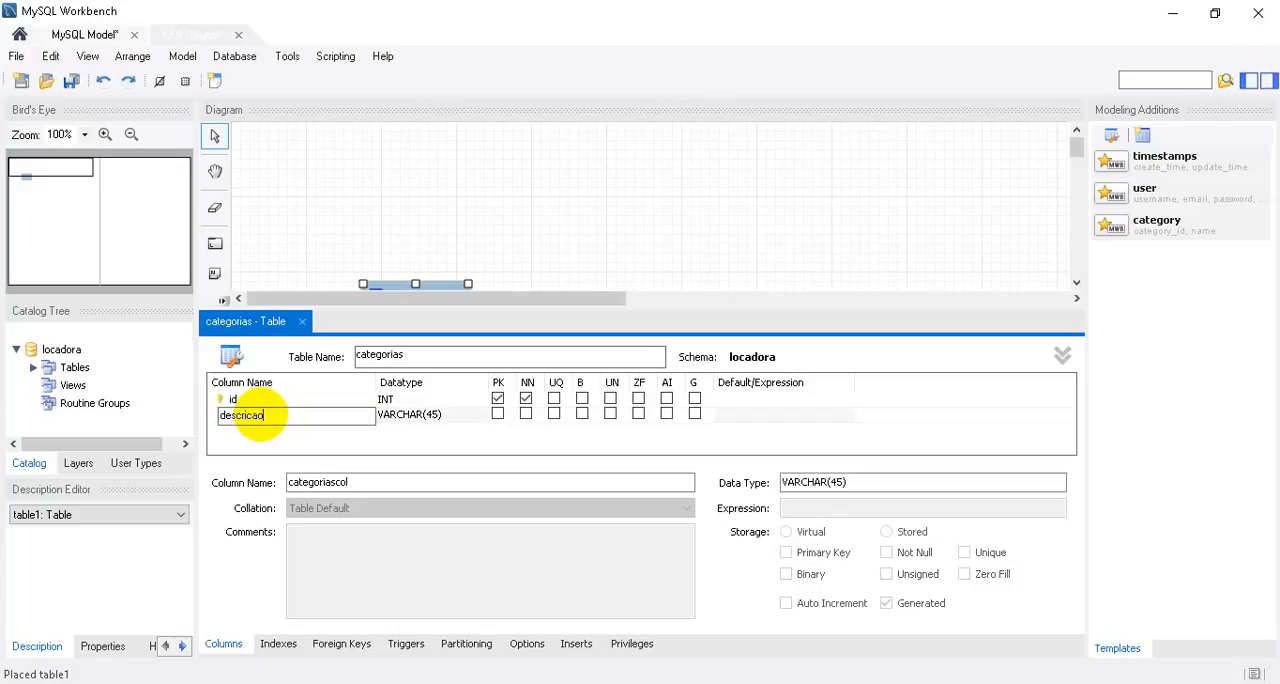
key("Tab")
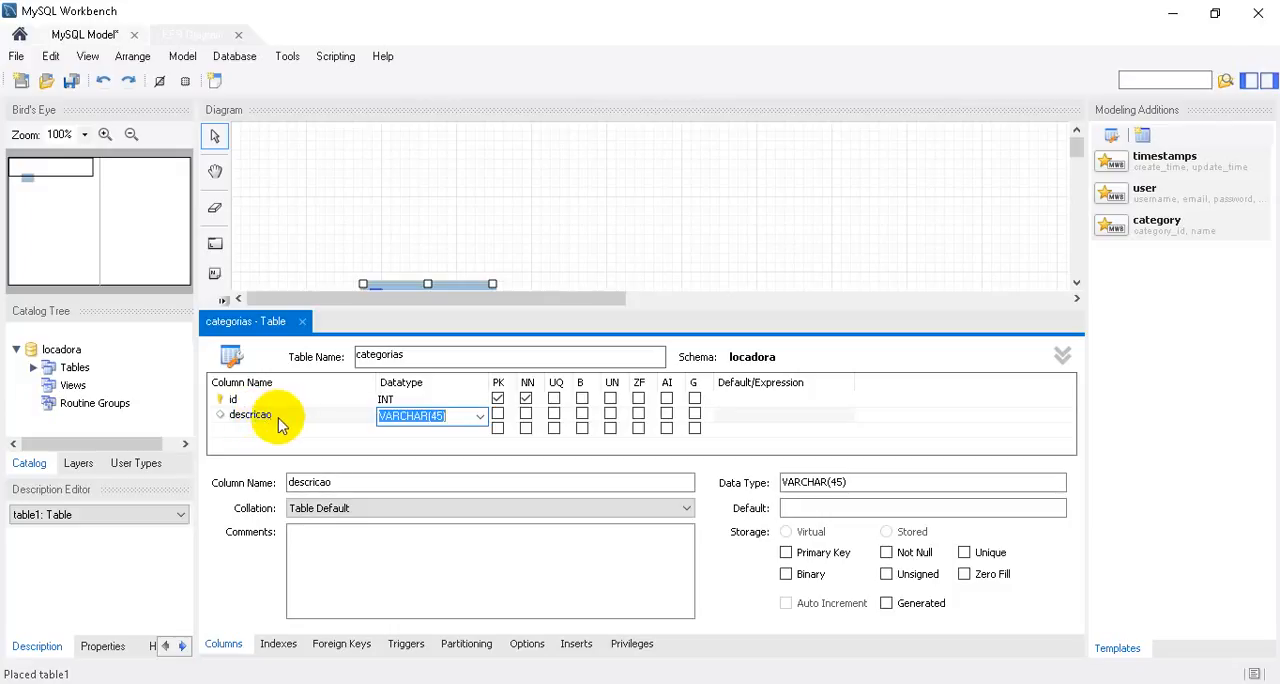
left_click(456, 418)
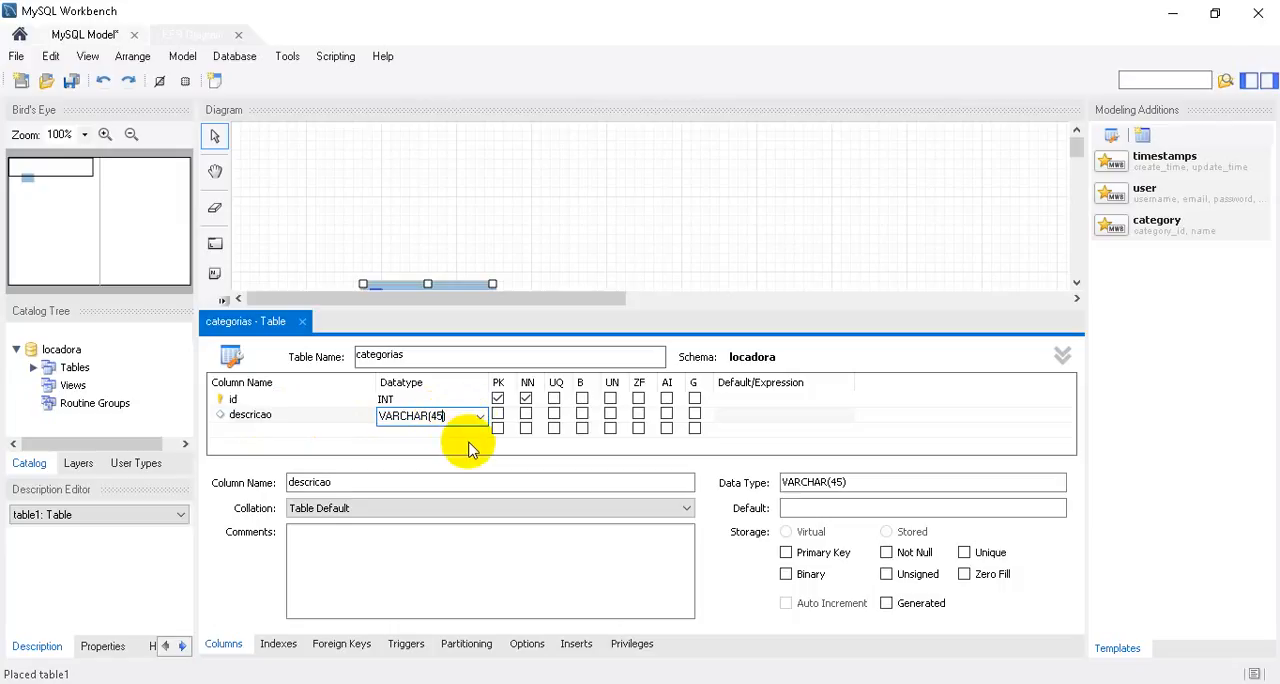
key("BackSpace")
key("BackSpace")
type("30)")
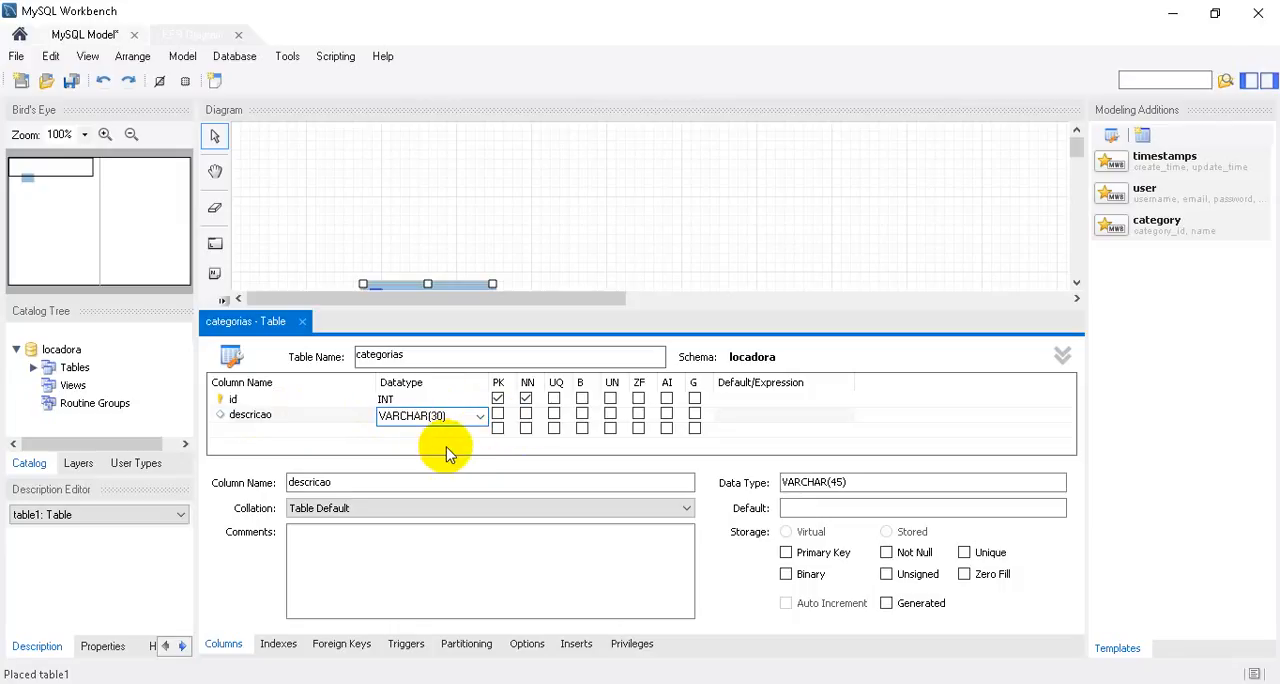
left_click(526, 414)
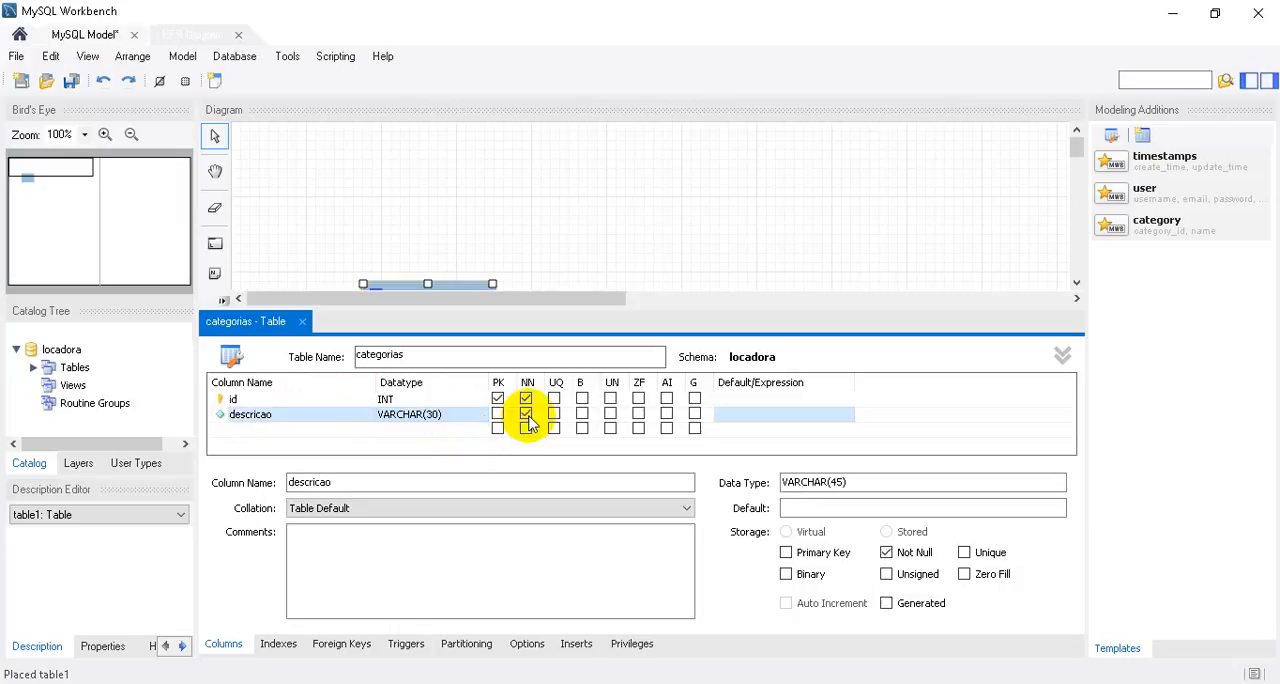
Enable auto increment for the id column of categorias and move the table to the diagram's upper-left area.
left_click(667, 399)
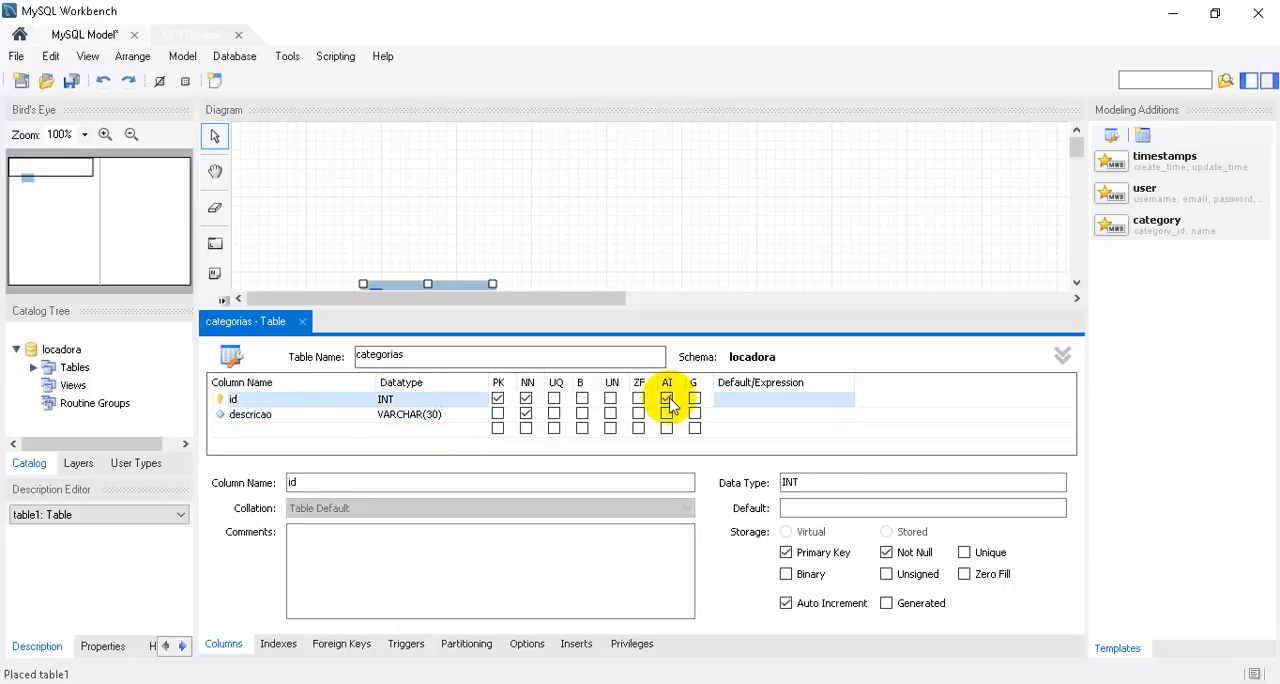
left_click(325, 437)
left_click(330, 438)
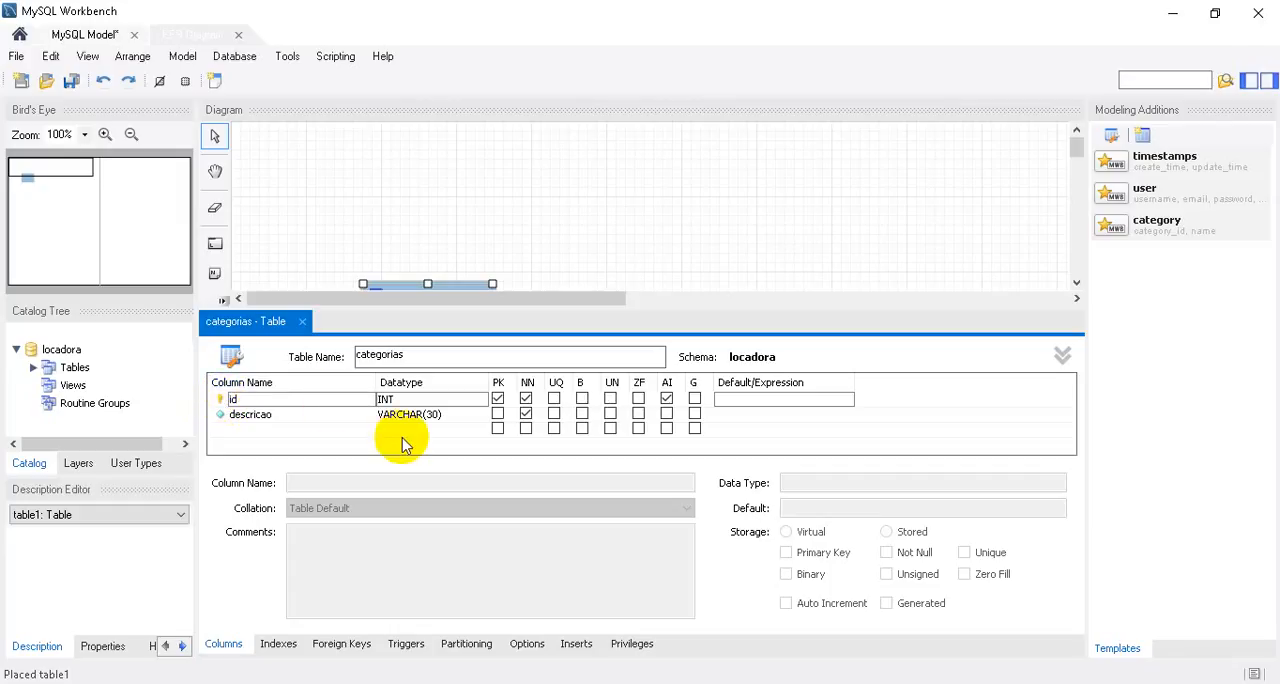
left_click(301, 321)
left_click_drag(435, 316, 345, 220)
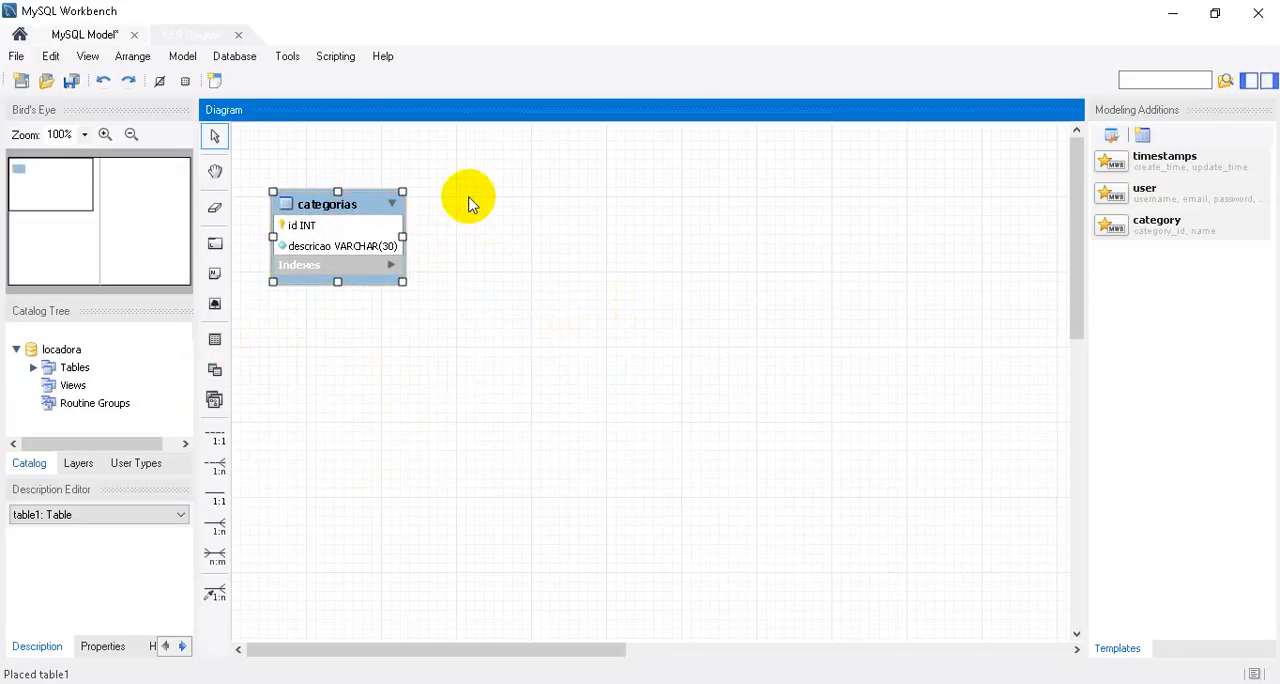
Place a second table to the right of categorias and name it filmes.
left_click(215, 344)
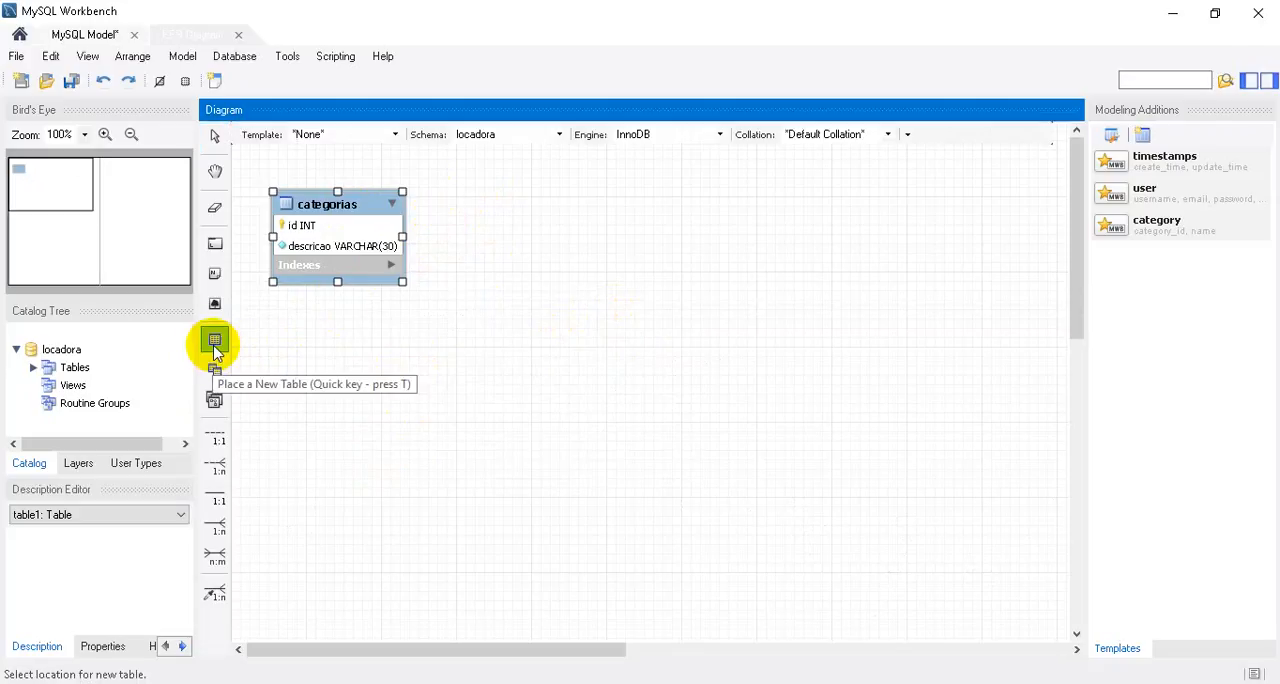
left_click(507, 216)
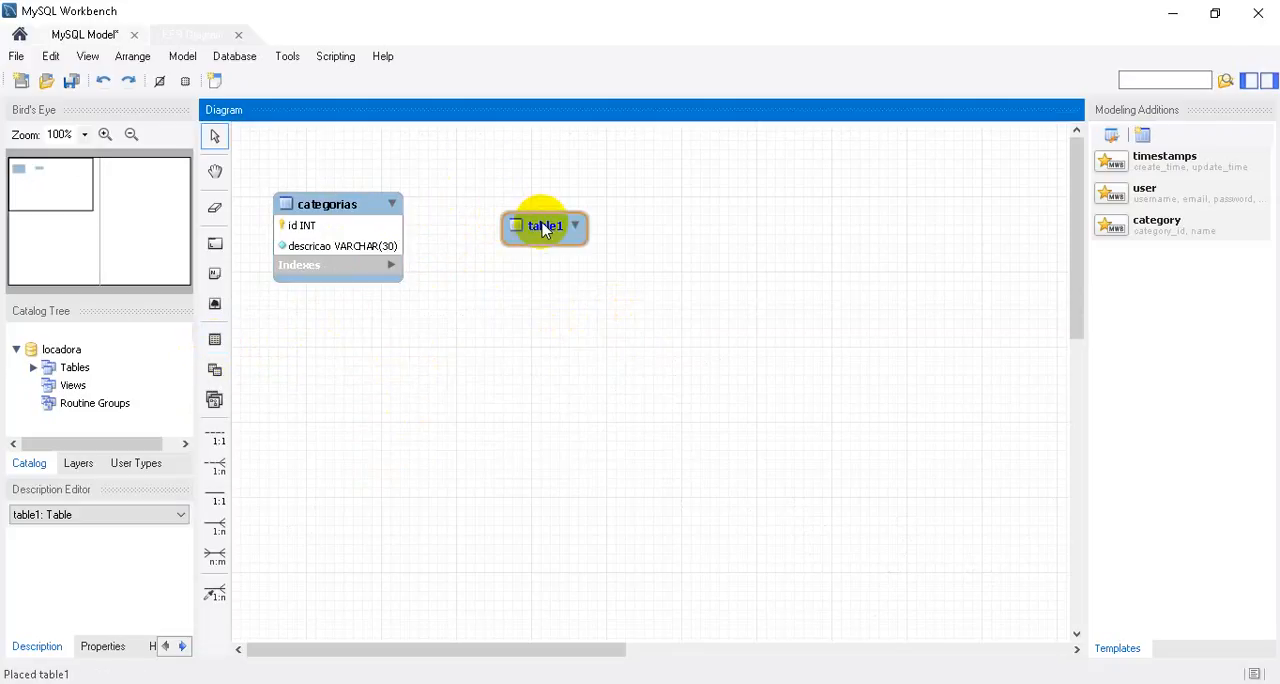
double_click(545, 227)
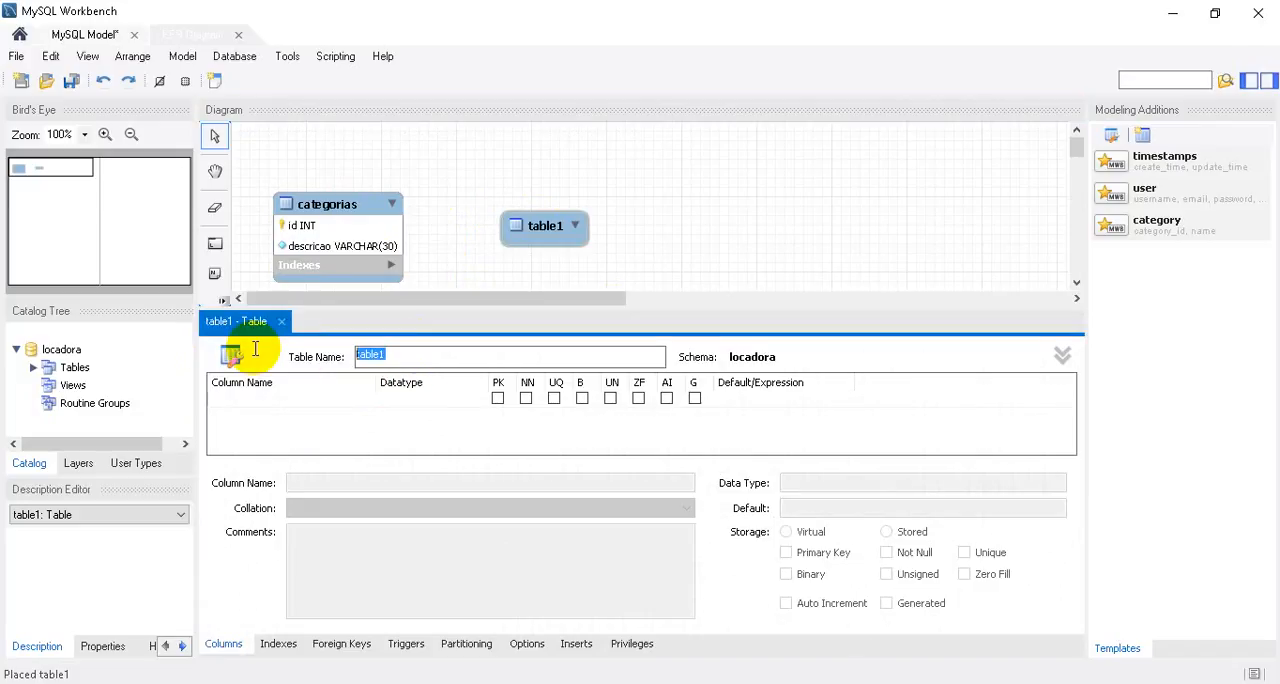
type("filmes")
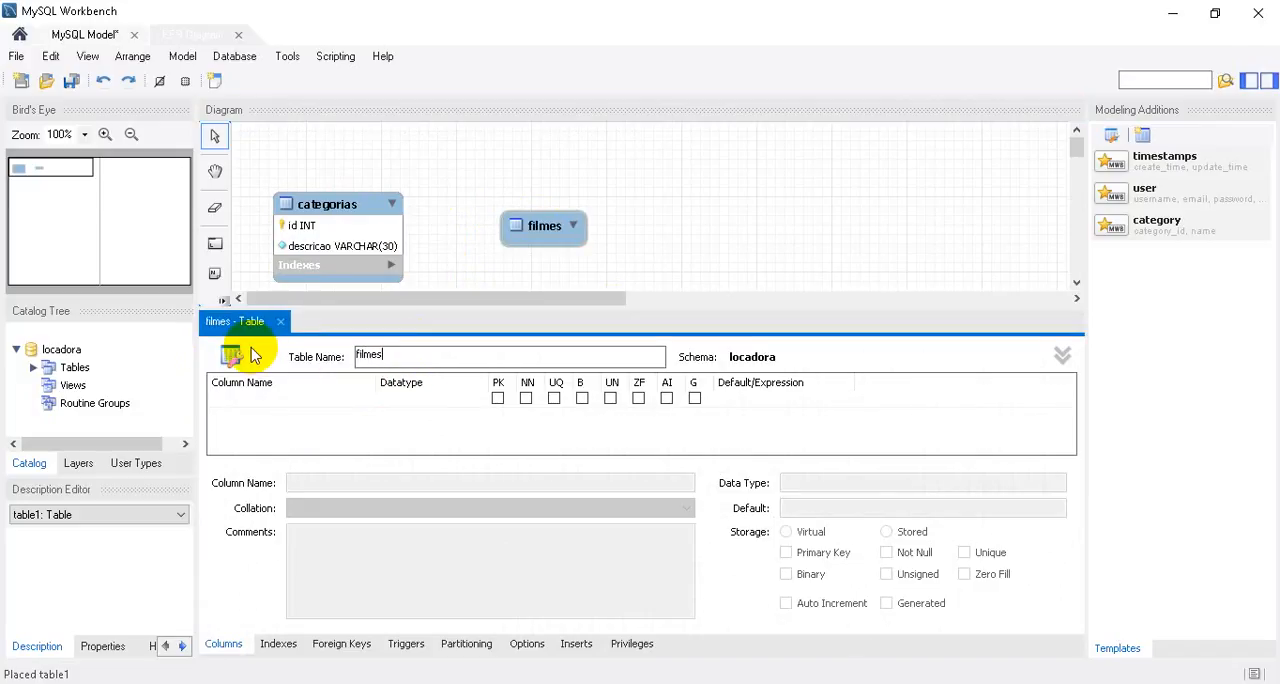
Add an INT primary key column named id to the filmes table.
double_click(251, 400)
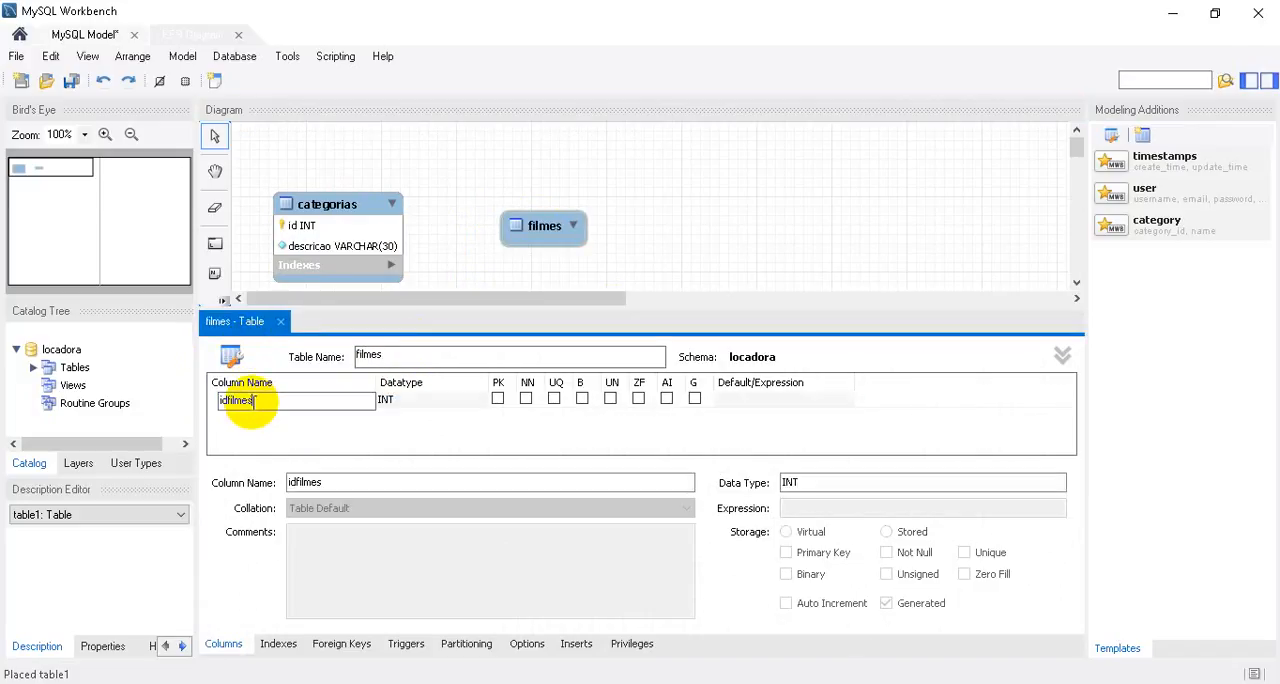
key("BackSpace")
key("BackSpace")
key("BackSpace")
key("BackSpace")
key("BackSpace")
key("BackSpace")
key("BackSpace")
key("BackSpace")
type("id")
Add three VARCHAR(45) columns named nome, ano and resumo to the filmes table.
left_click(253, 413)
double_click(251, 414)
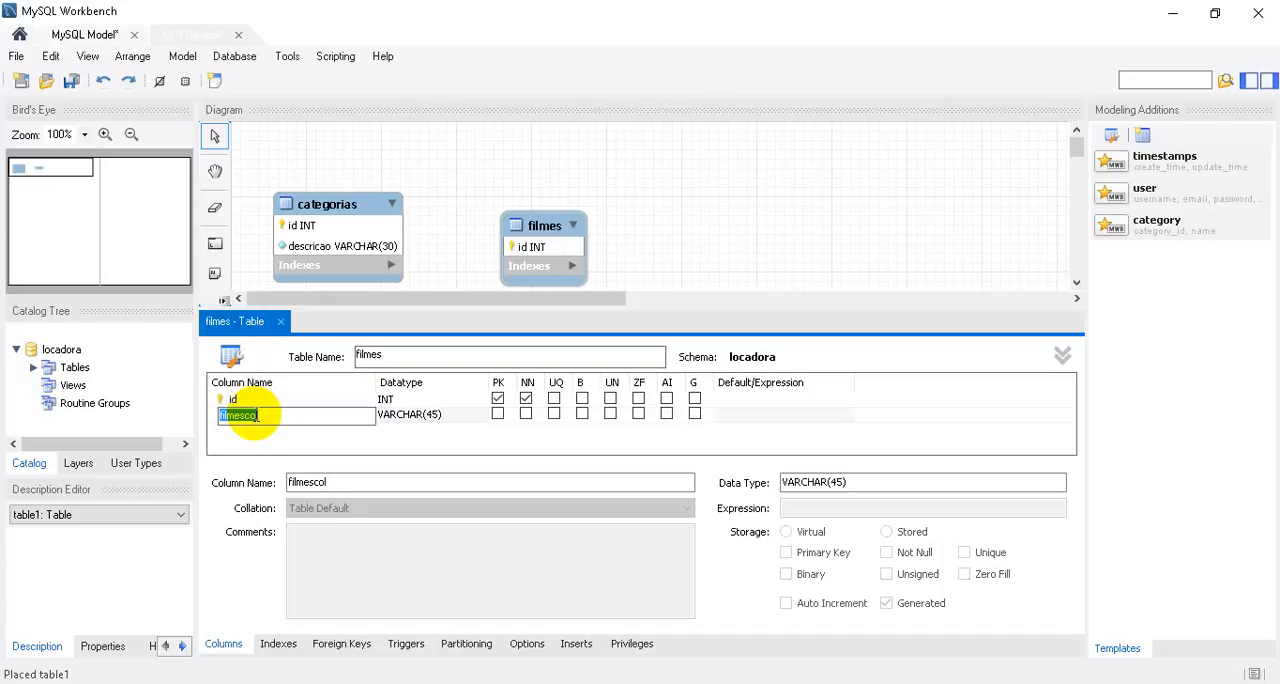
type("fil")
type("me")
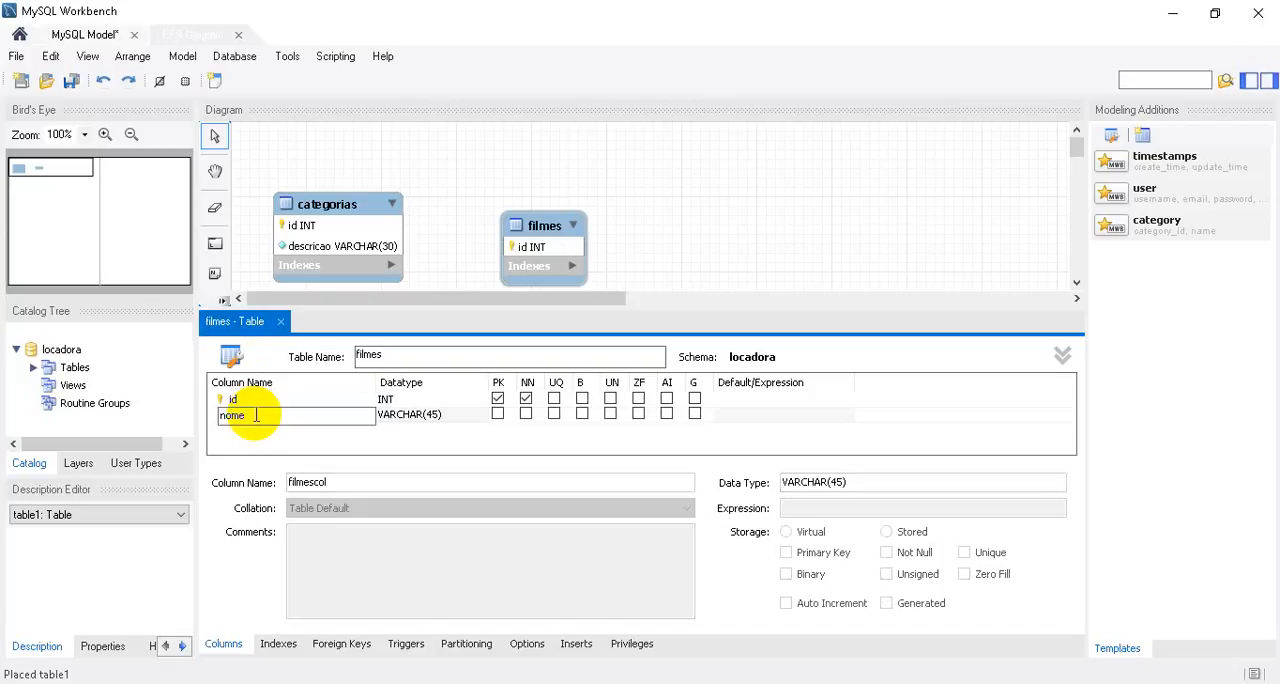
key("Return")
type("ano")
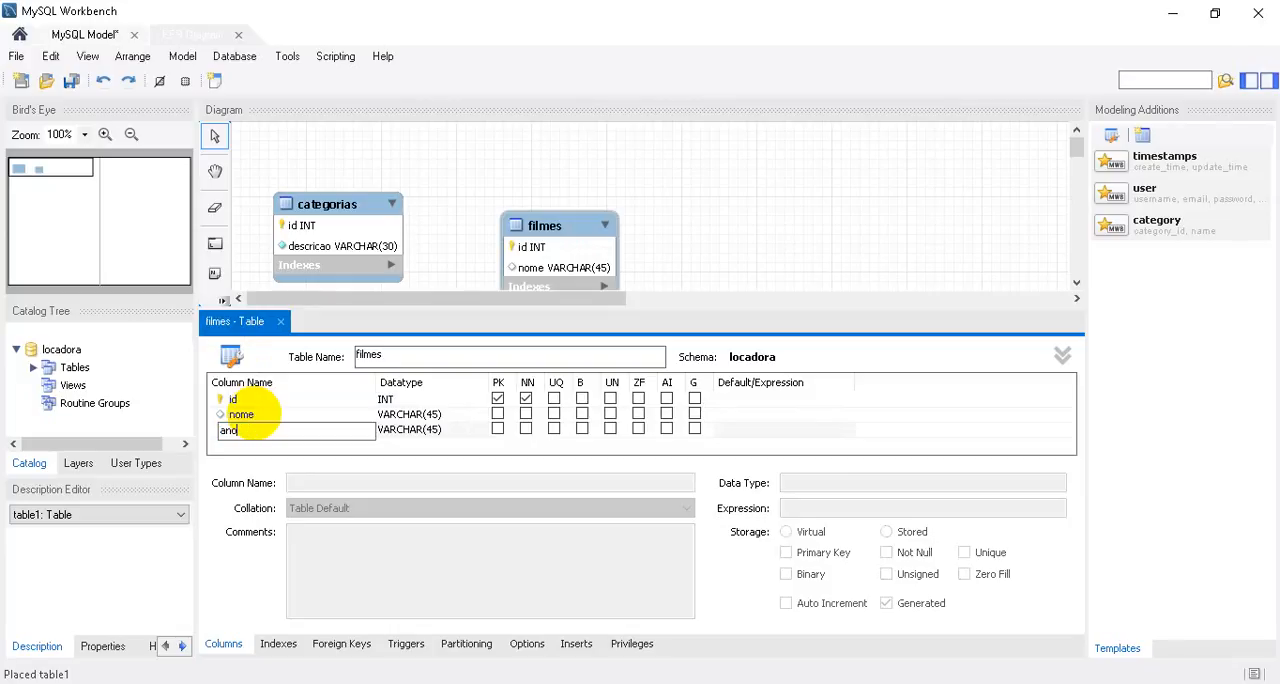
key("Return")
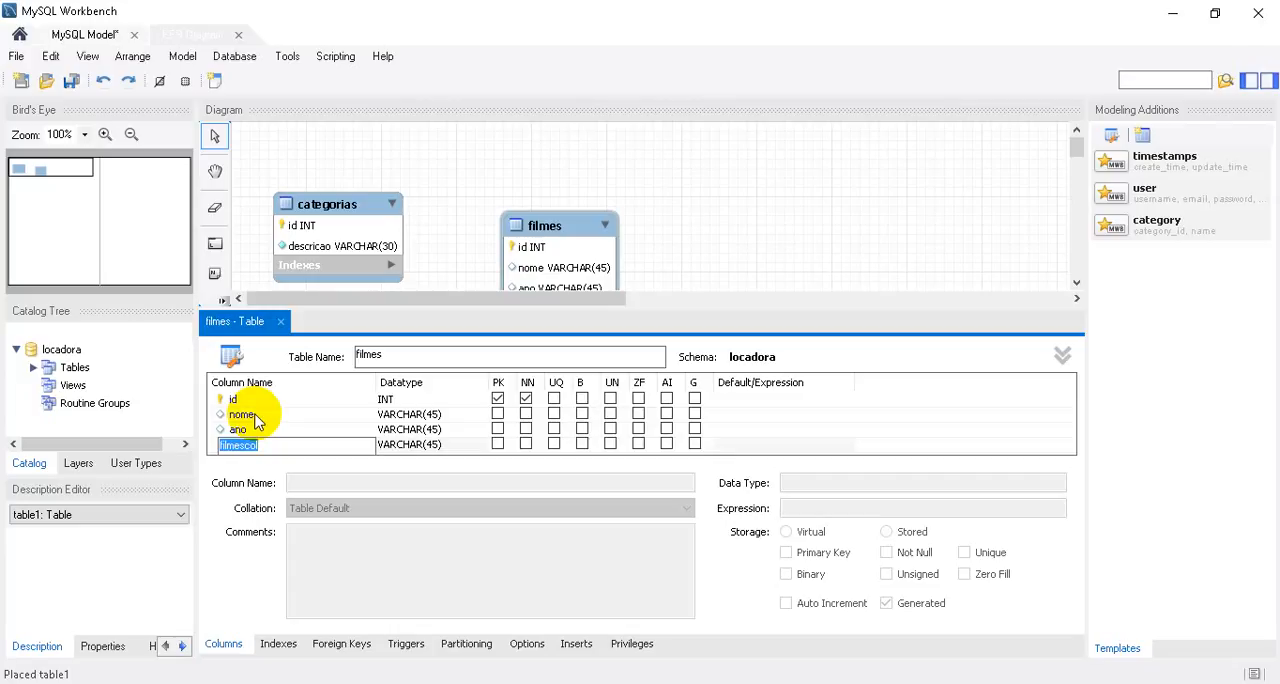
type("resumo")
key("Tab")
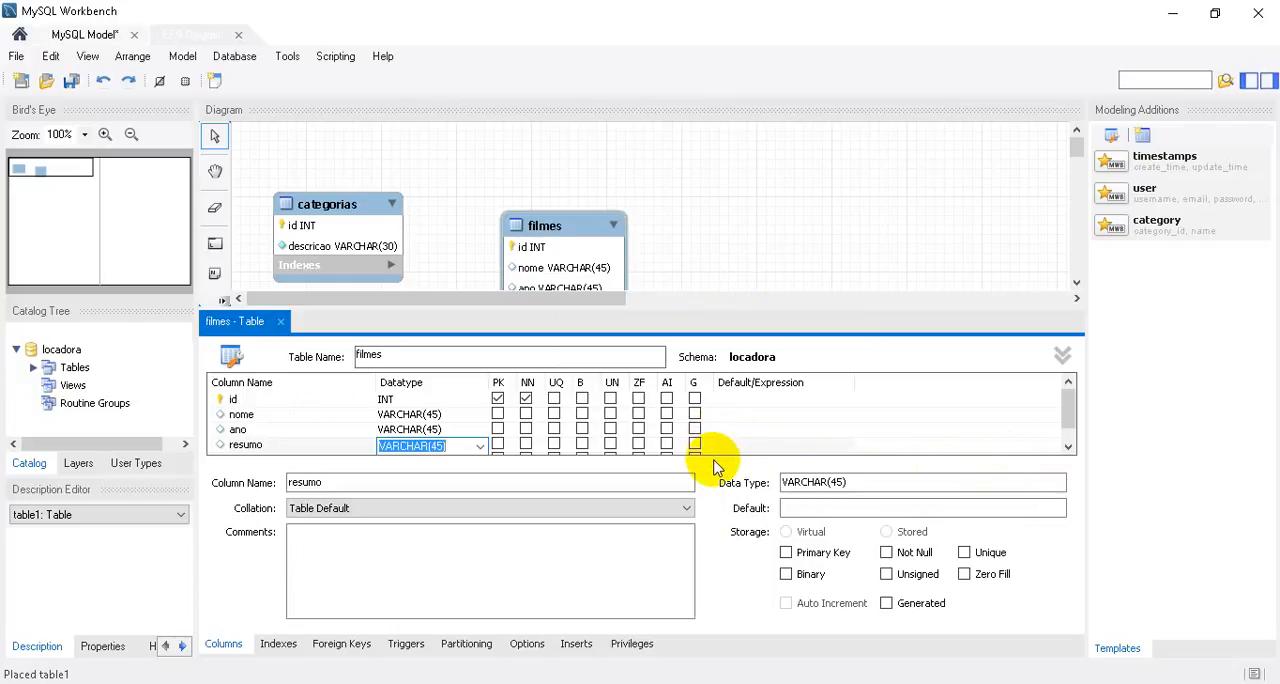
Mark the nome column of filmes as primary key, enable auto increment for id, and close the table's editor.
left_click(496, 415)
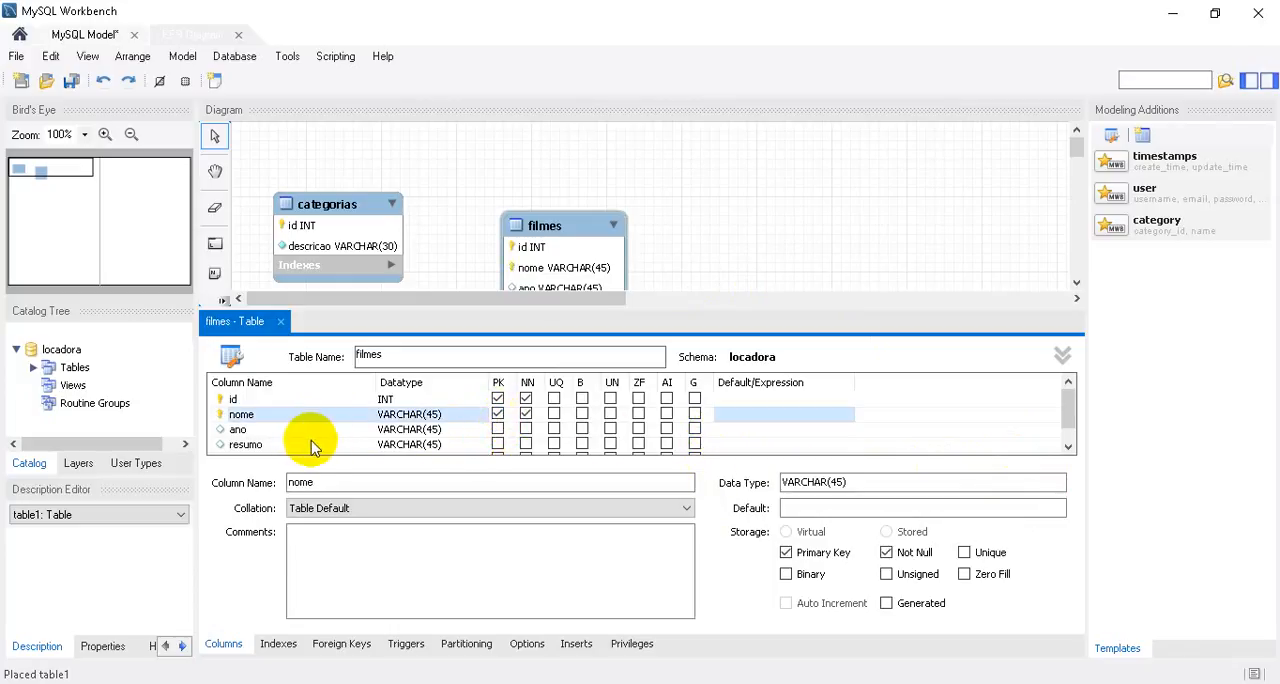
left_click(667, 400)
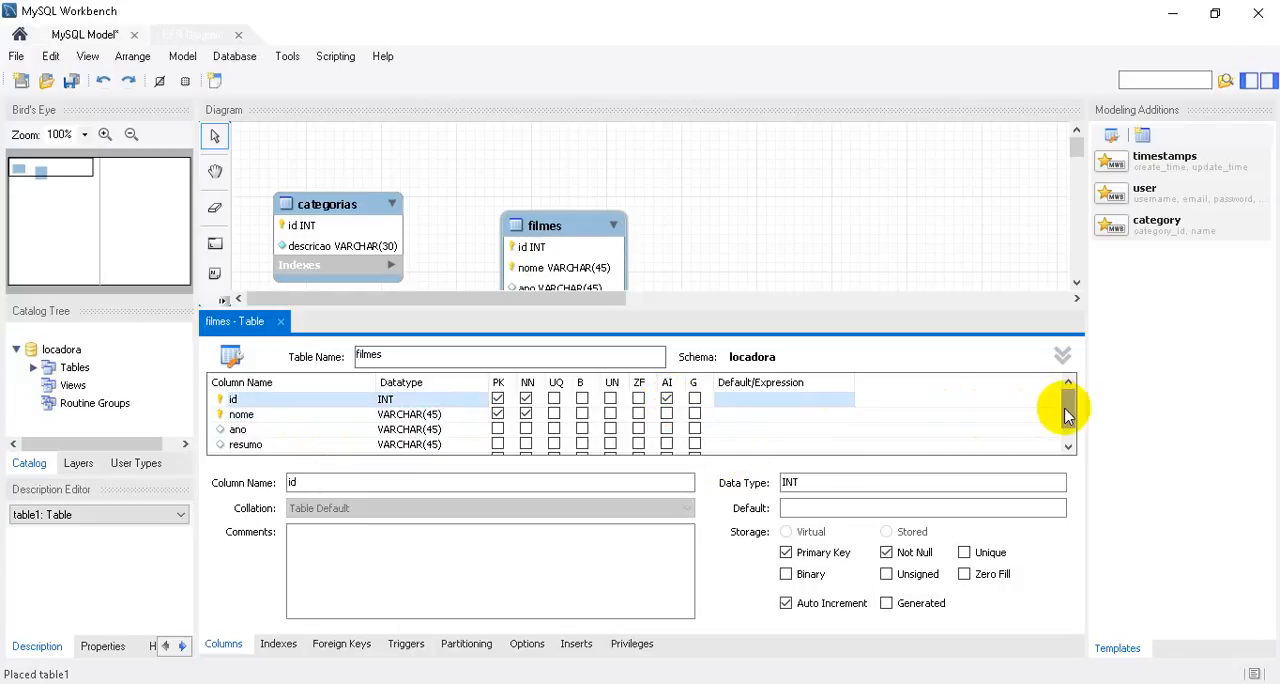
left_click_drag(1066, 400, 1070, 428)
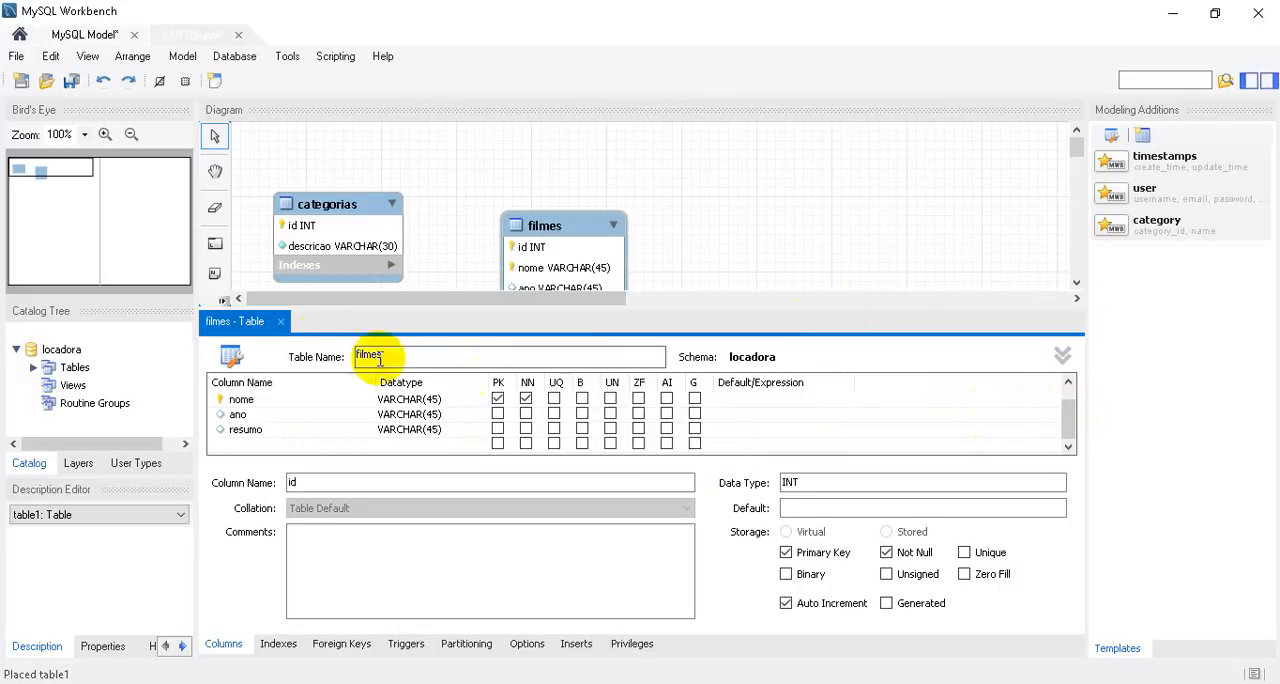
left_click(281, 322)
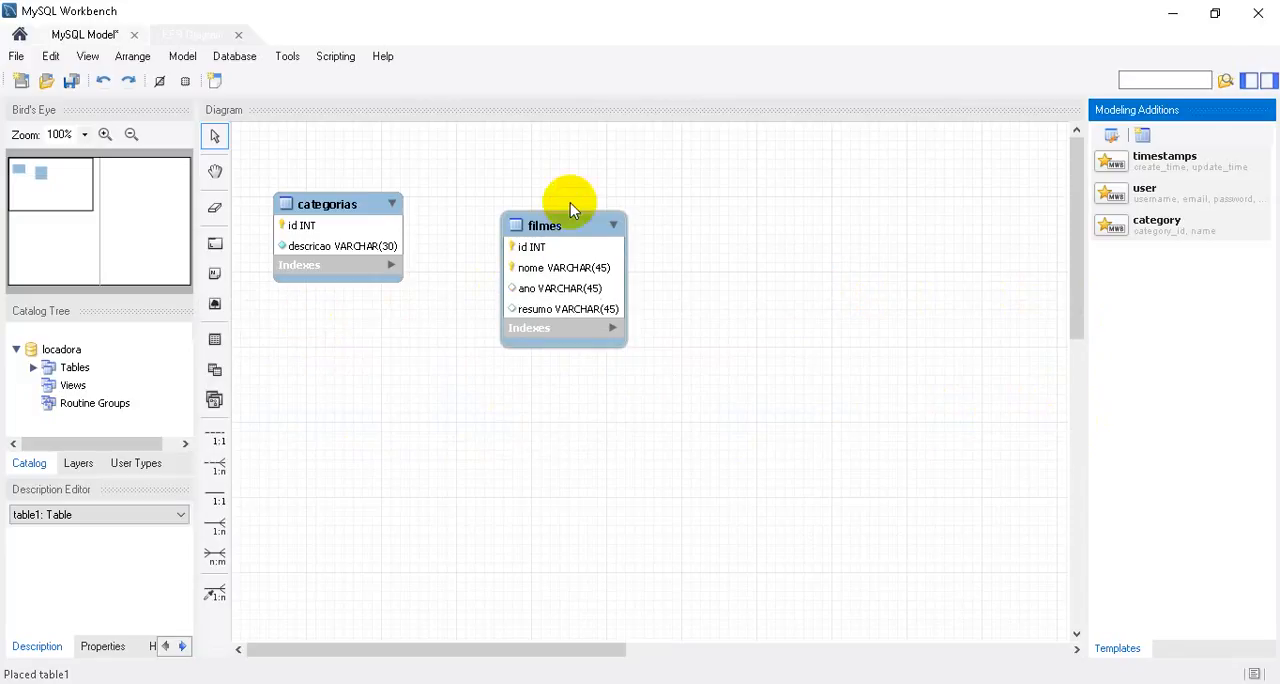
Move the filmes table closer to categorias and place a third table to the right of filmes.
left_click_drag(570, 204, 533, 188)
left_click(694, 278)
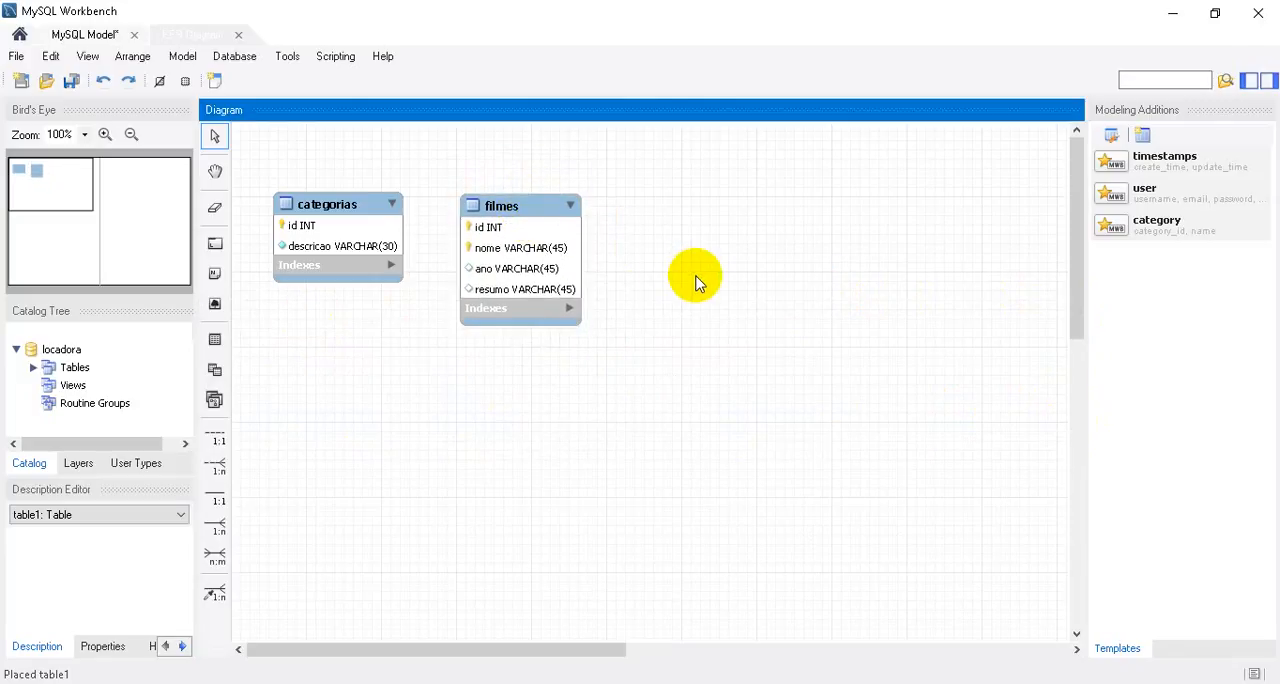
left_click(214, 340)
left_click(661, 204)
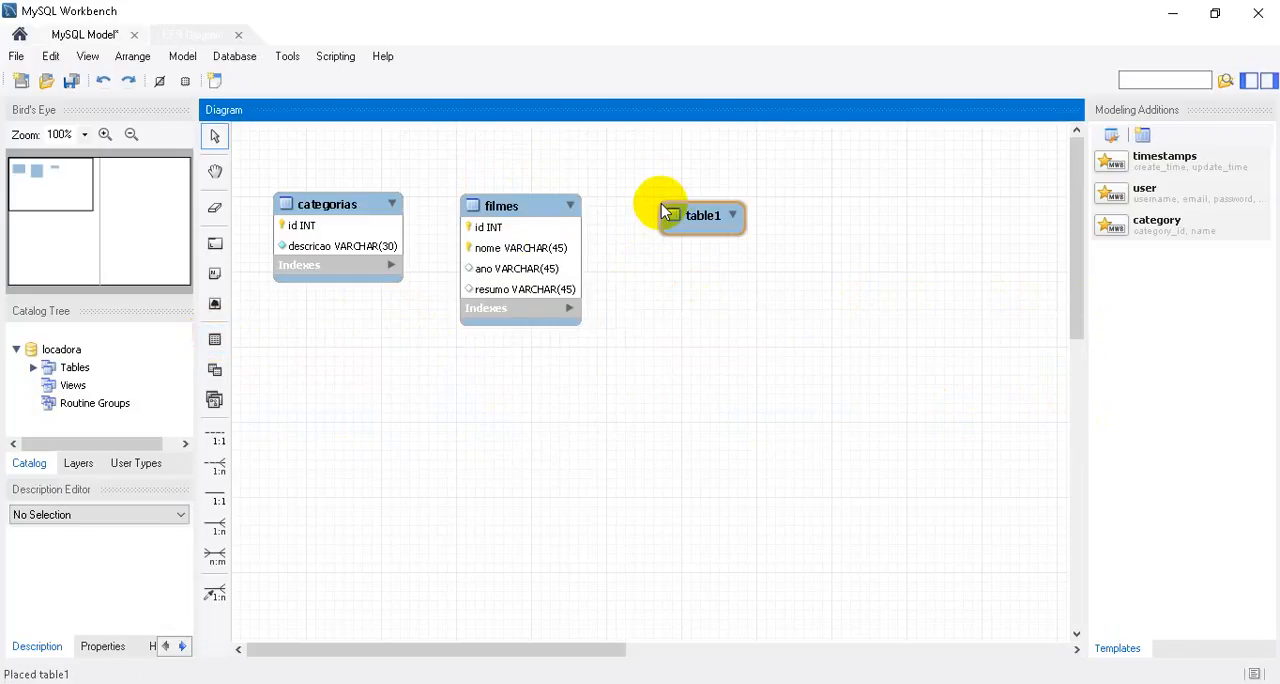
left_click_drag(678, 207, 661, 210)
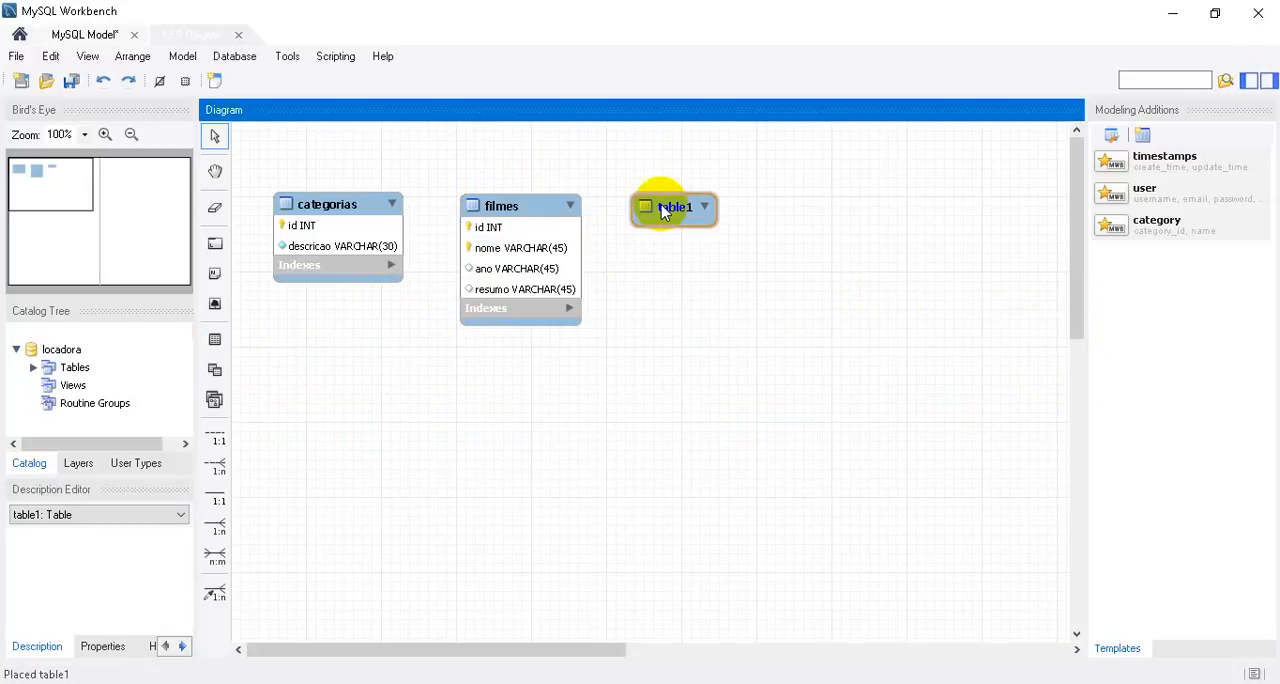
Name the newly placed table diretores.
double_click(661, 210)
double_click(486, 352)
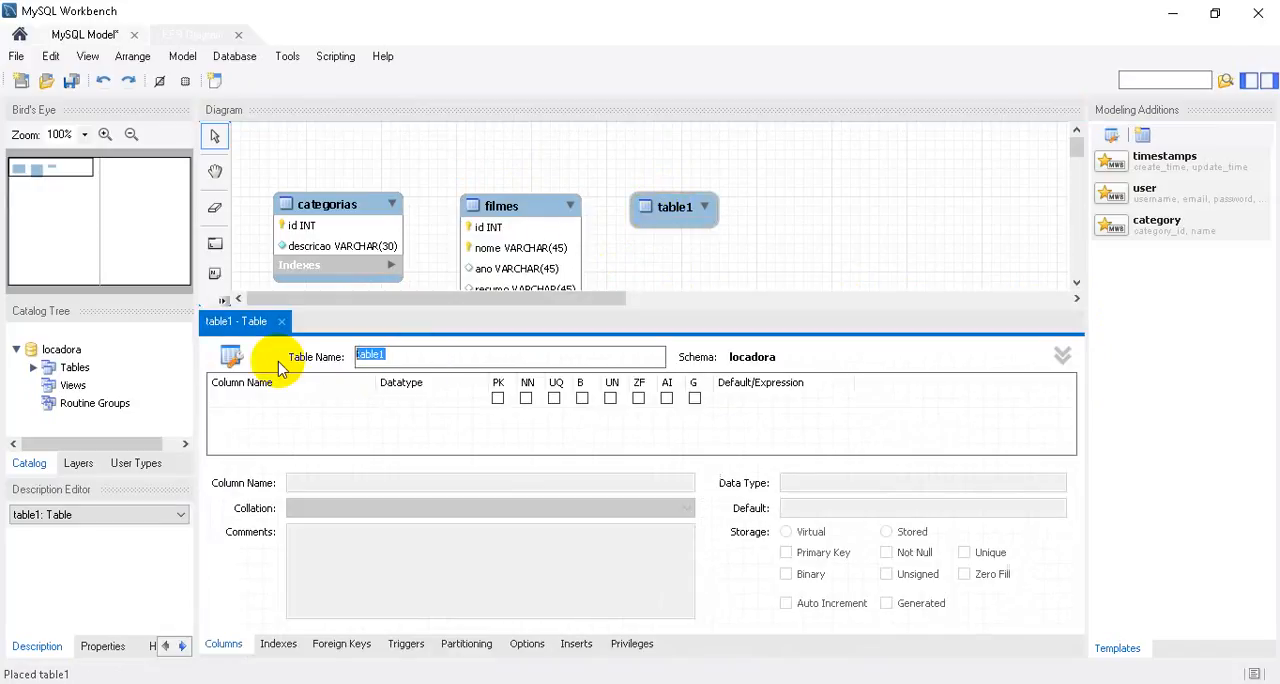
type("diretores")
key("Return")
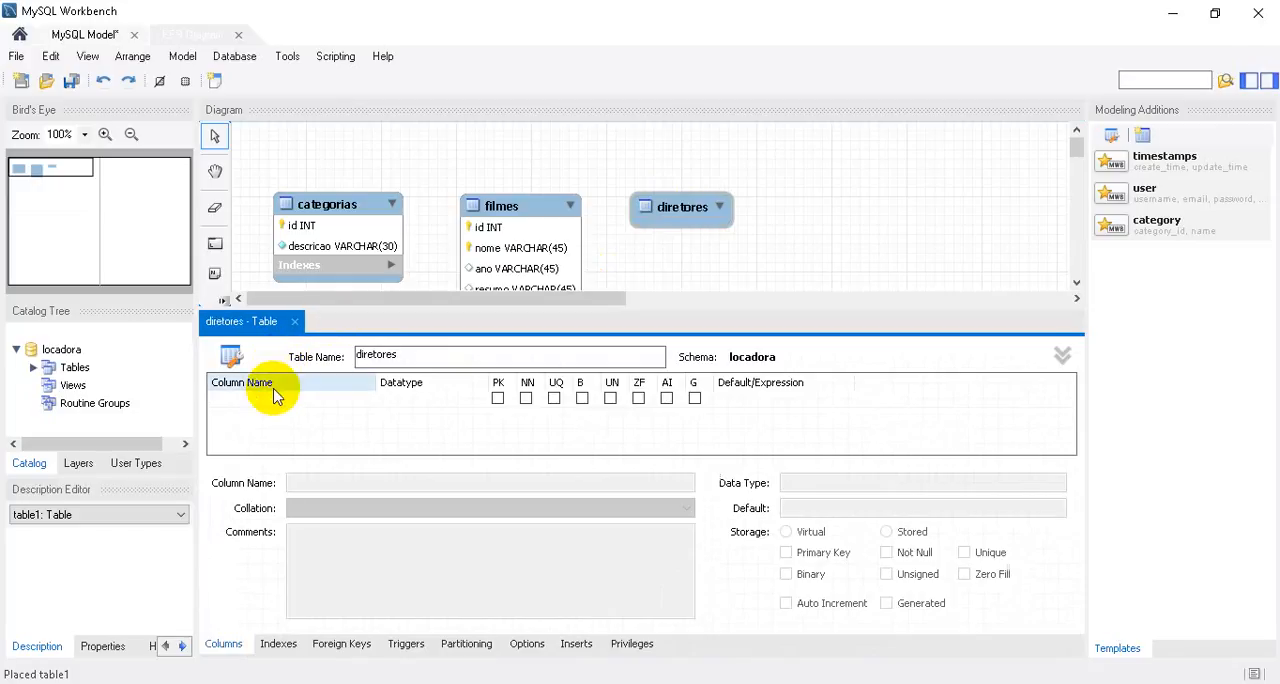
Add an INT primary key column named id to the diretores table.
double_click(276, 402)
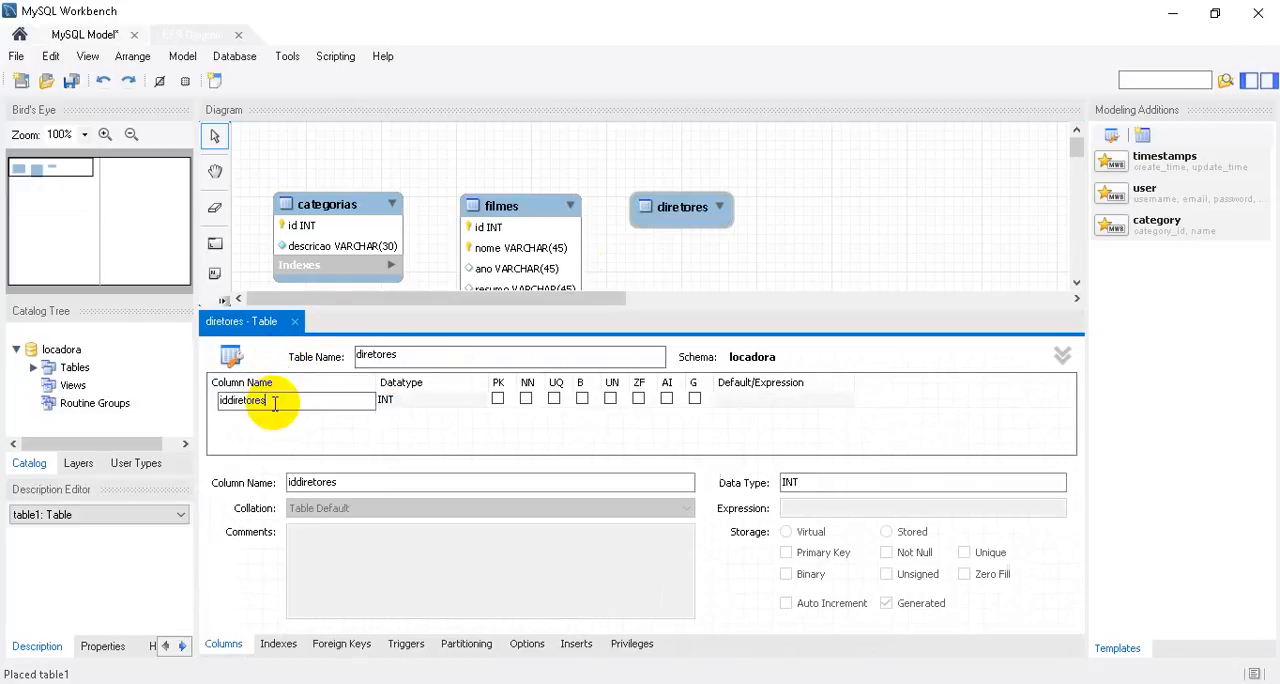
key("BackSpace")
key("BackSpace")
key("BackSpace")
key("BackSpace")
key("BackSpace")
key("BackSpace")
key("BackSpace")
key("BackSpace")
key("BackSpace")
key("BackSpace")
type("id")
Add a VARCHAR(45) column named nome to diretores and enable auto increment for its id column.
left_click(276, 413)
double_click(279, 415)
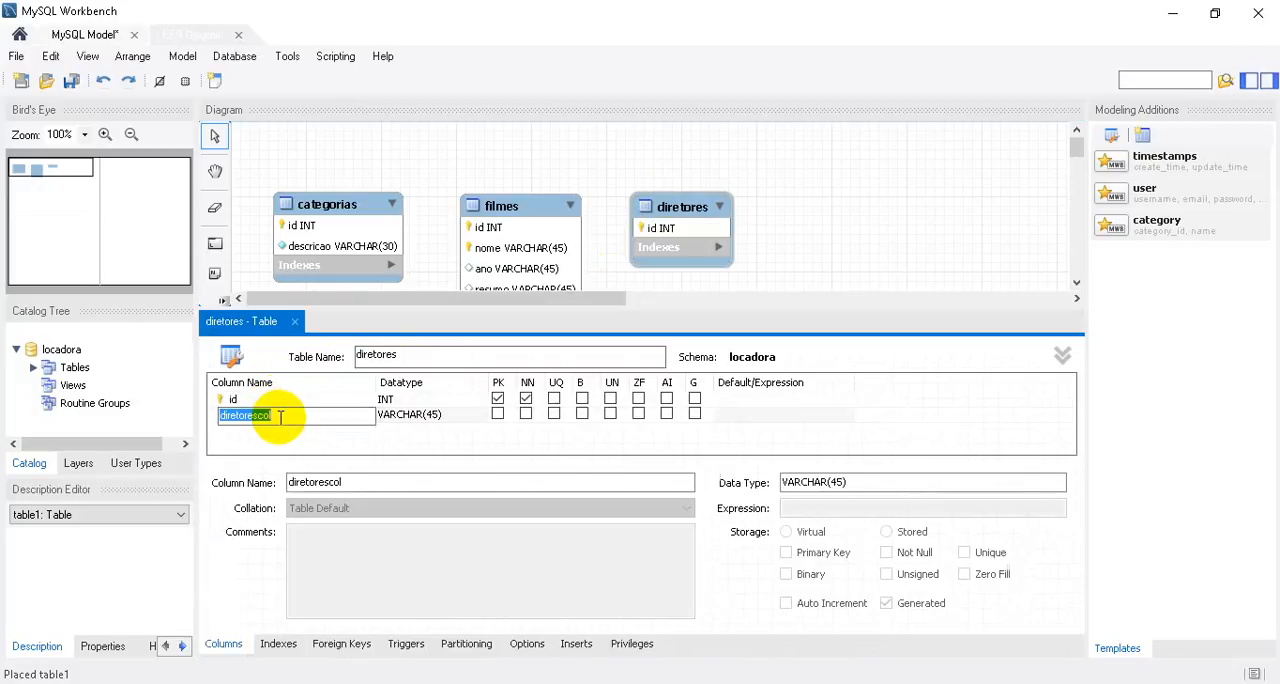
type("nome")
key("Tab")
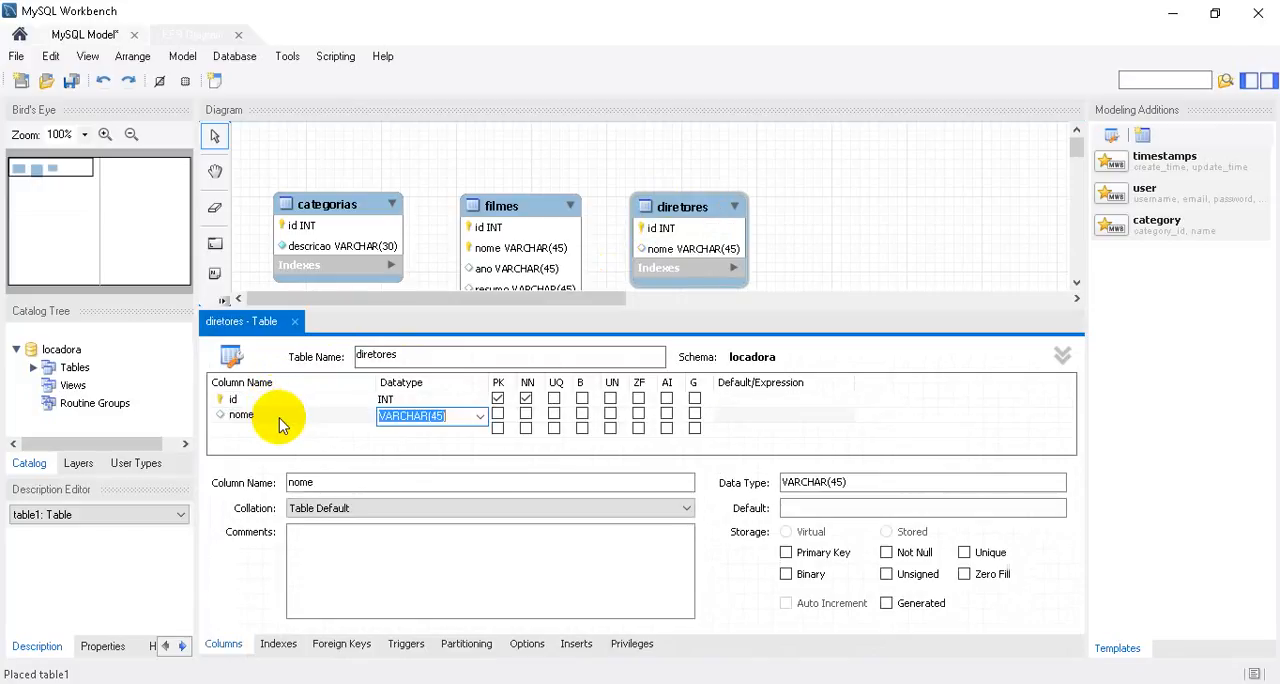
left_click(440, 415)
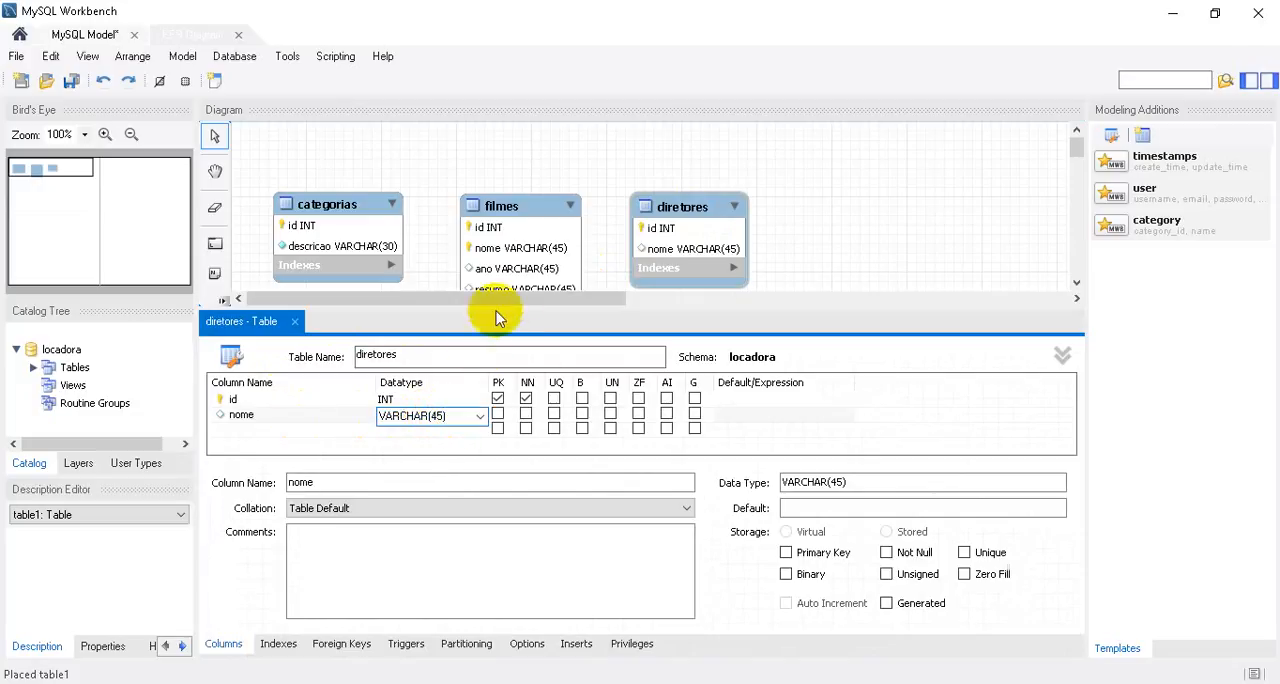
left_click(666, 398)
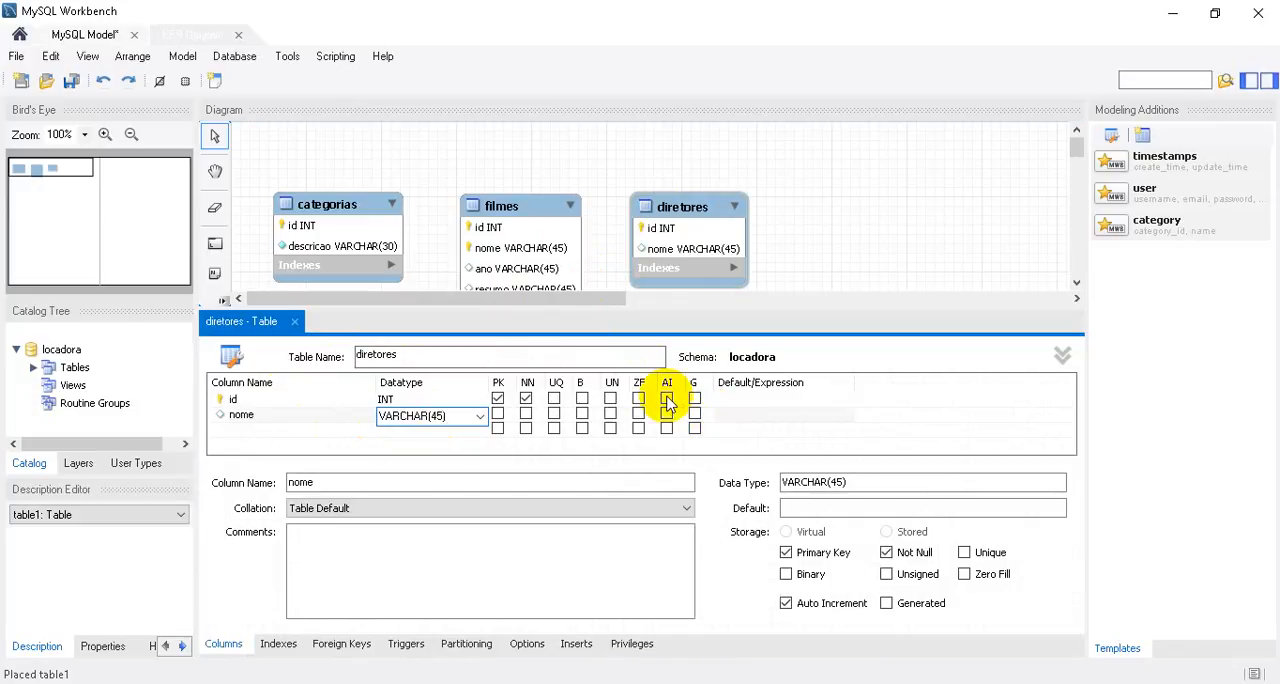
left_click(294, 321)
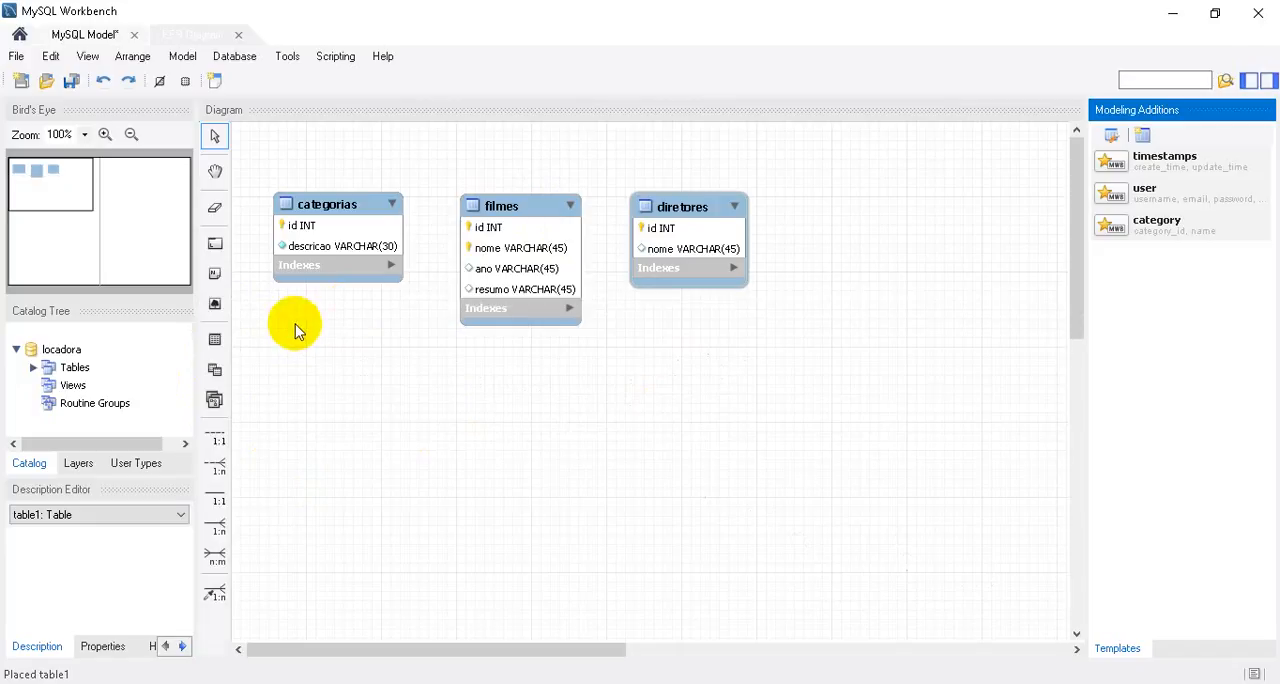
Reopen the filmes table for editing and remove the primary key option from its nome column.
double_click(521, 207)
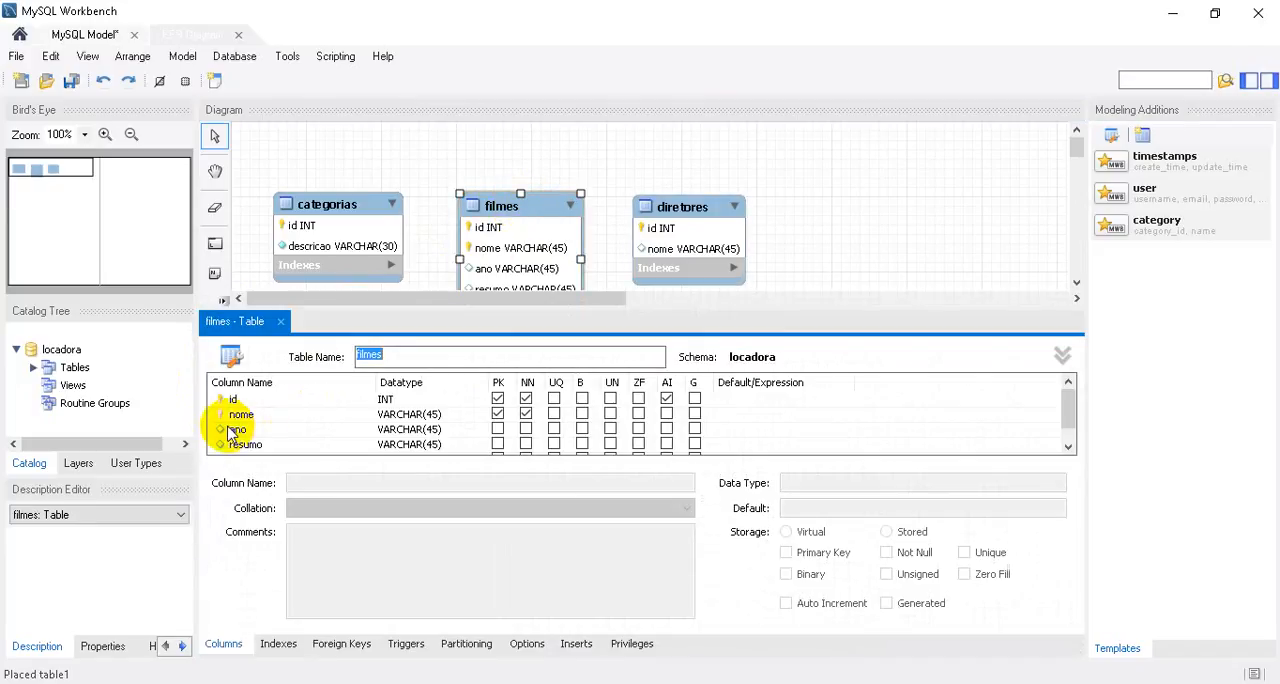
left_click(236, 416)
right_click(240, 425)
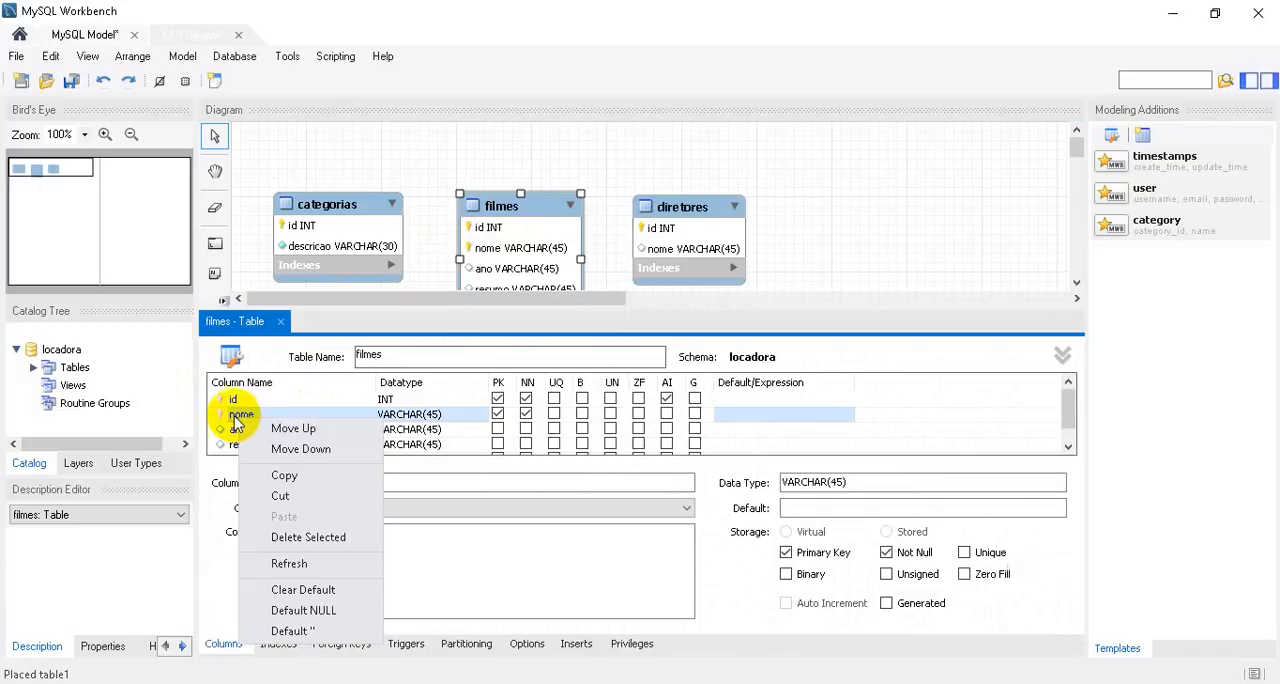
left_click(233, 416)
left_click(498, 414)
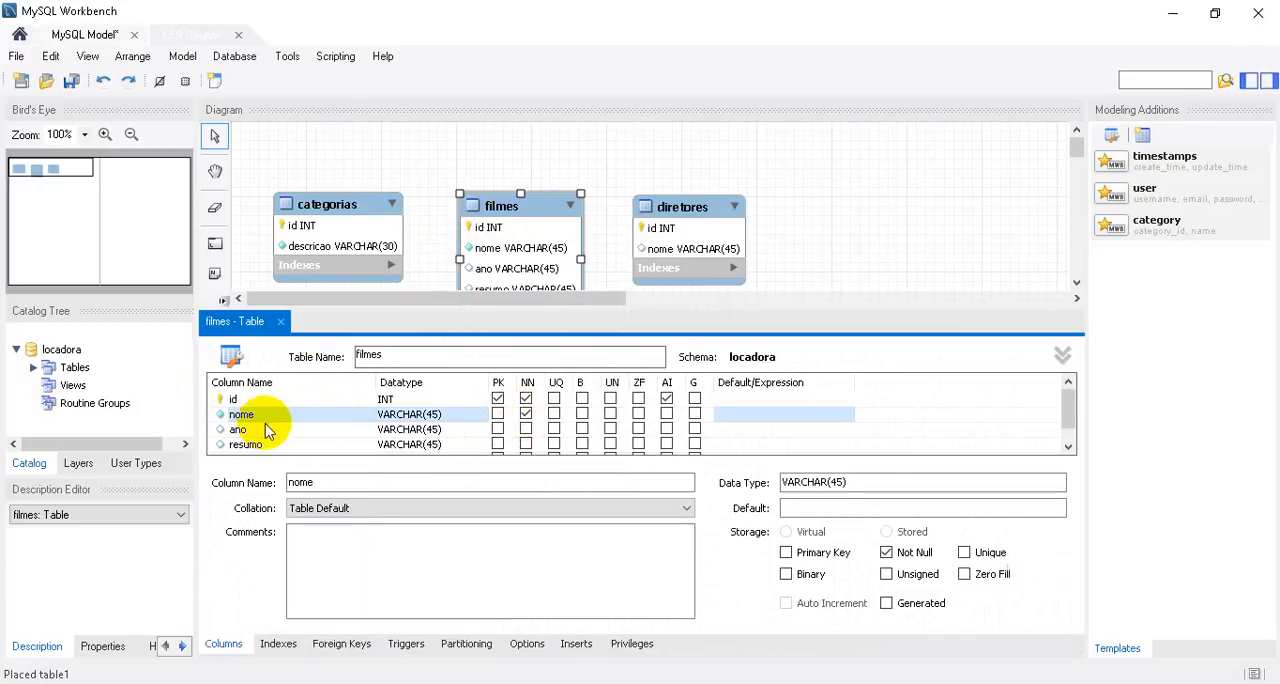
Set the data type of the ano column in filmes to INT.
left_click(428, 446)
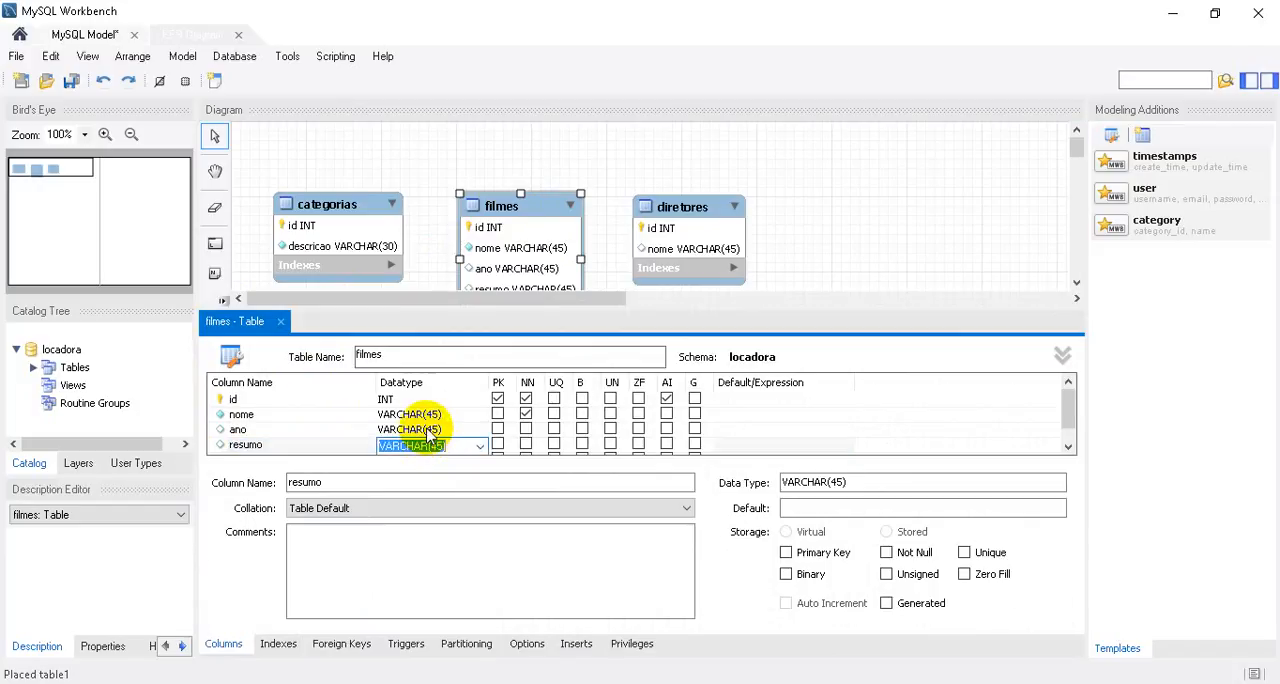
left_click(432, 429)
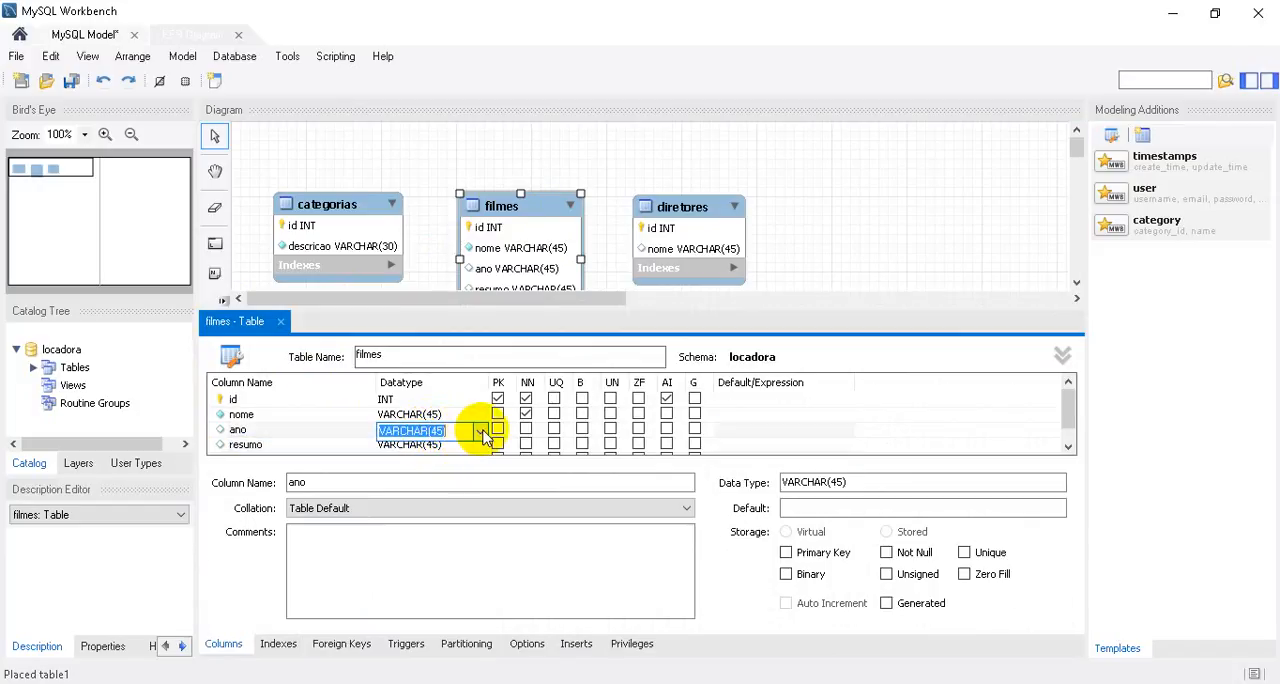
left_click(480, 431)
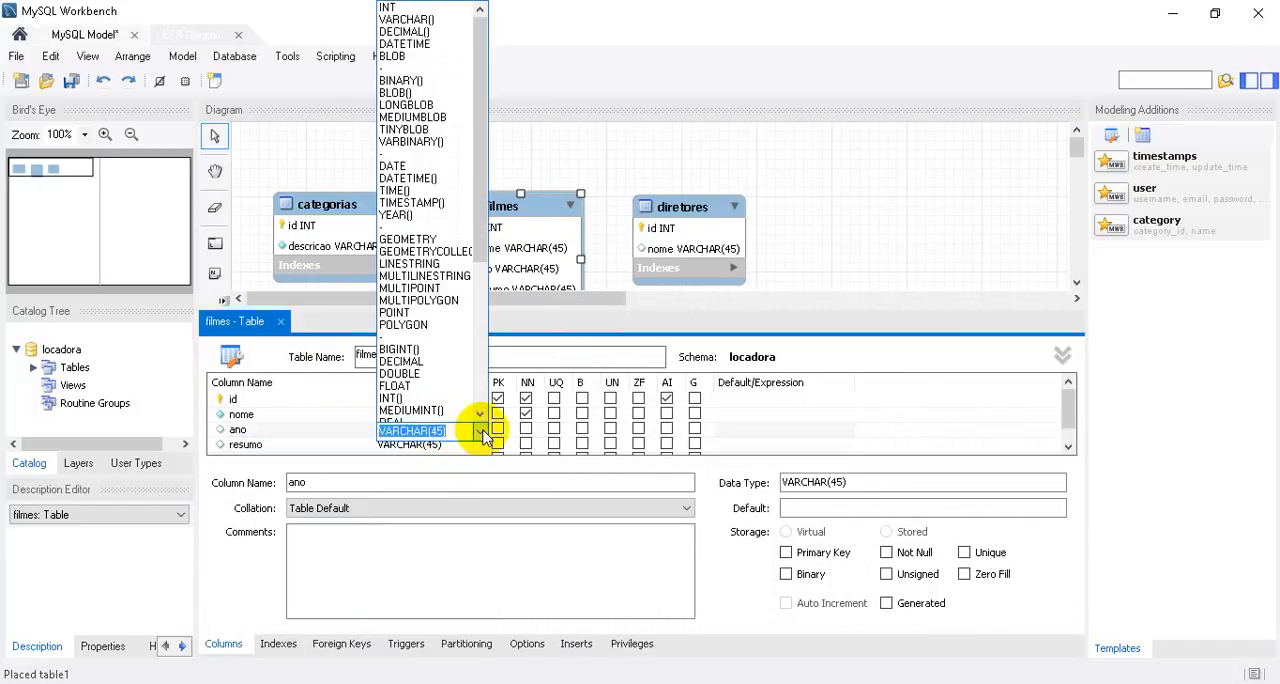
left_click(393, 8)
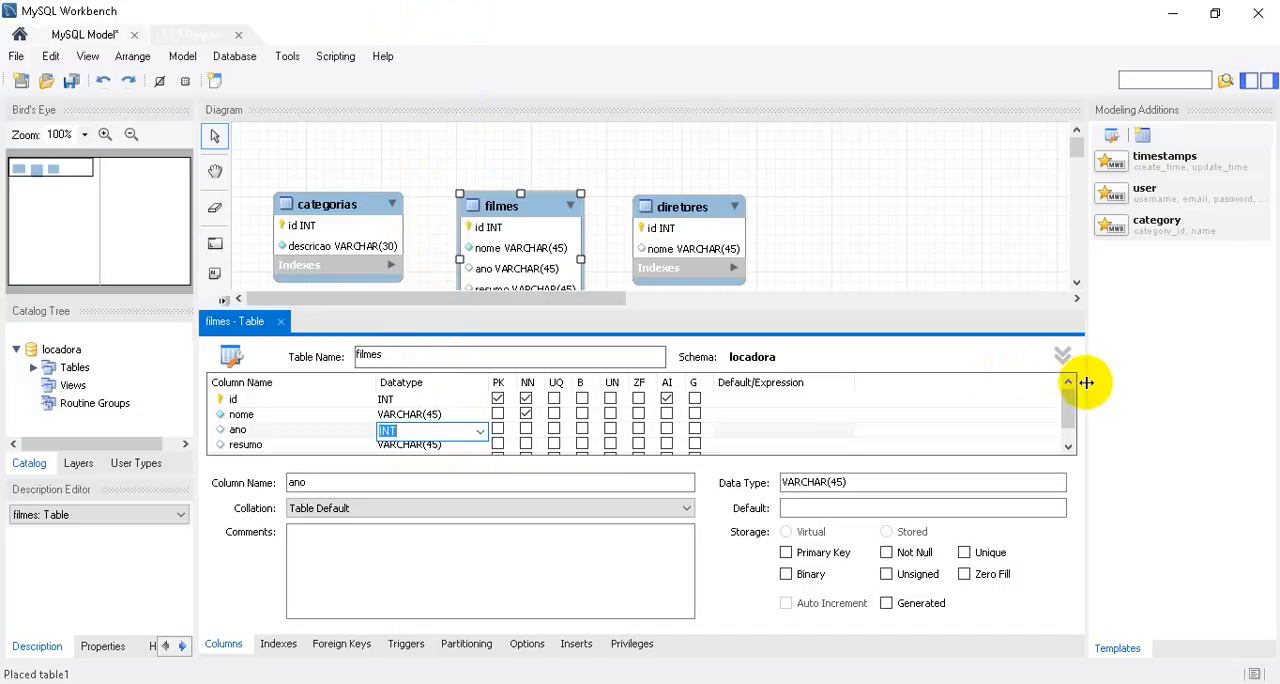
Try to set the data type of the resumo column in filmes to TEXT().
left_click_drag(1068, 403, 1070, 420)
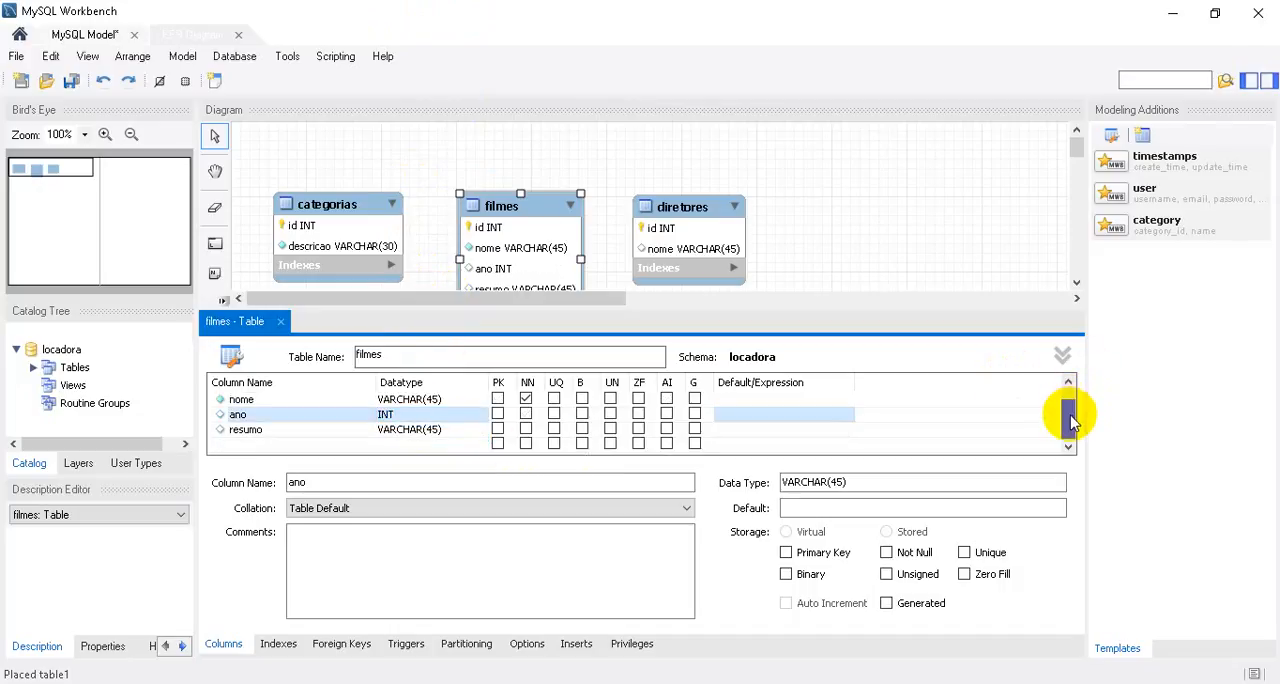
left_click(430, 430)
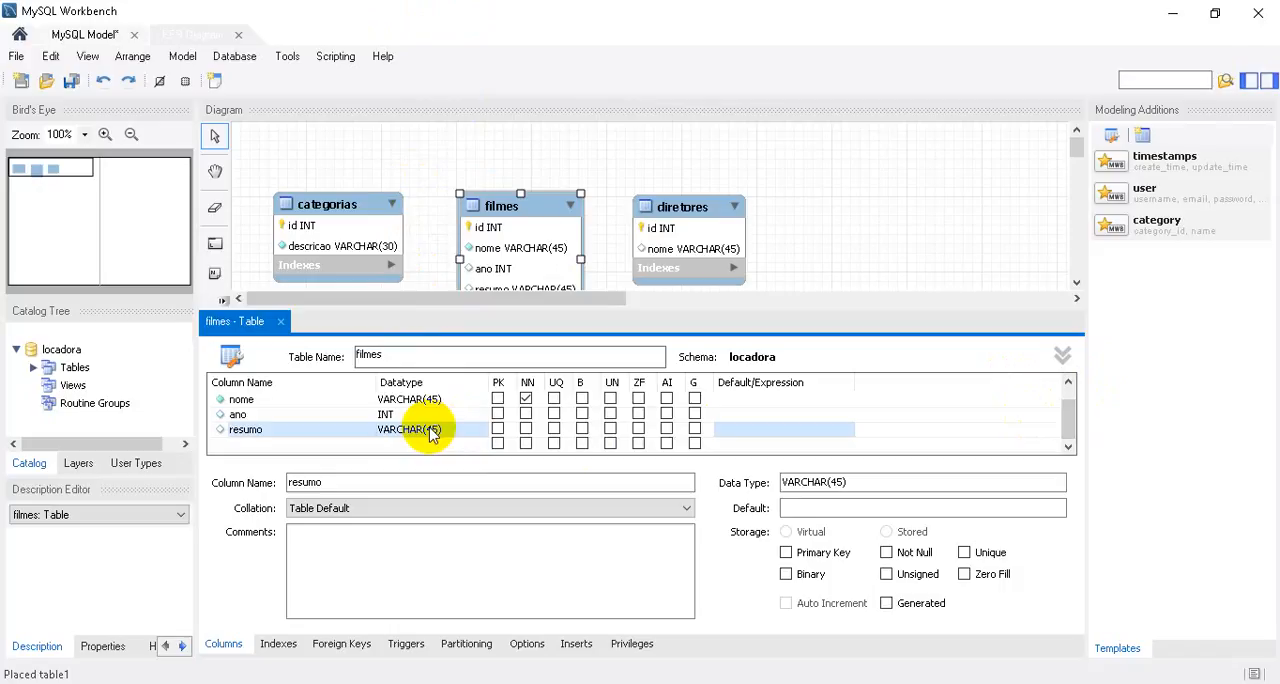
left_click(430, 431)
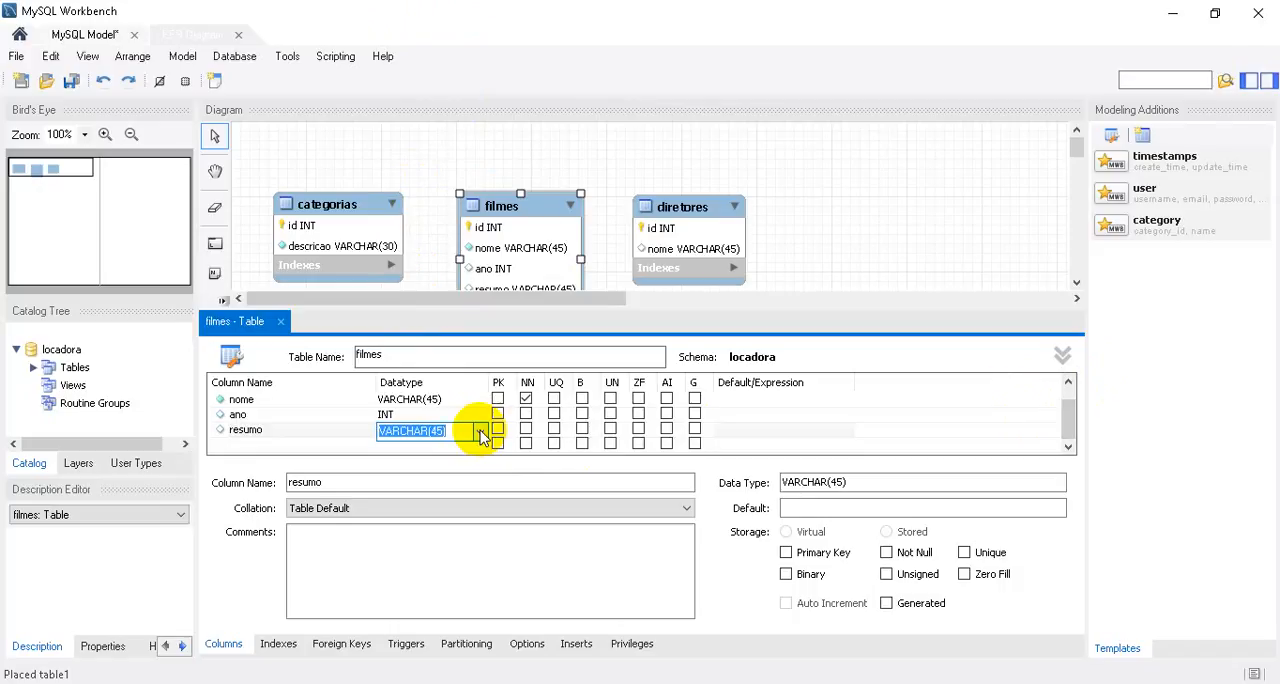
left_click(480, 432)
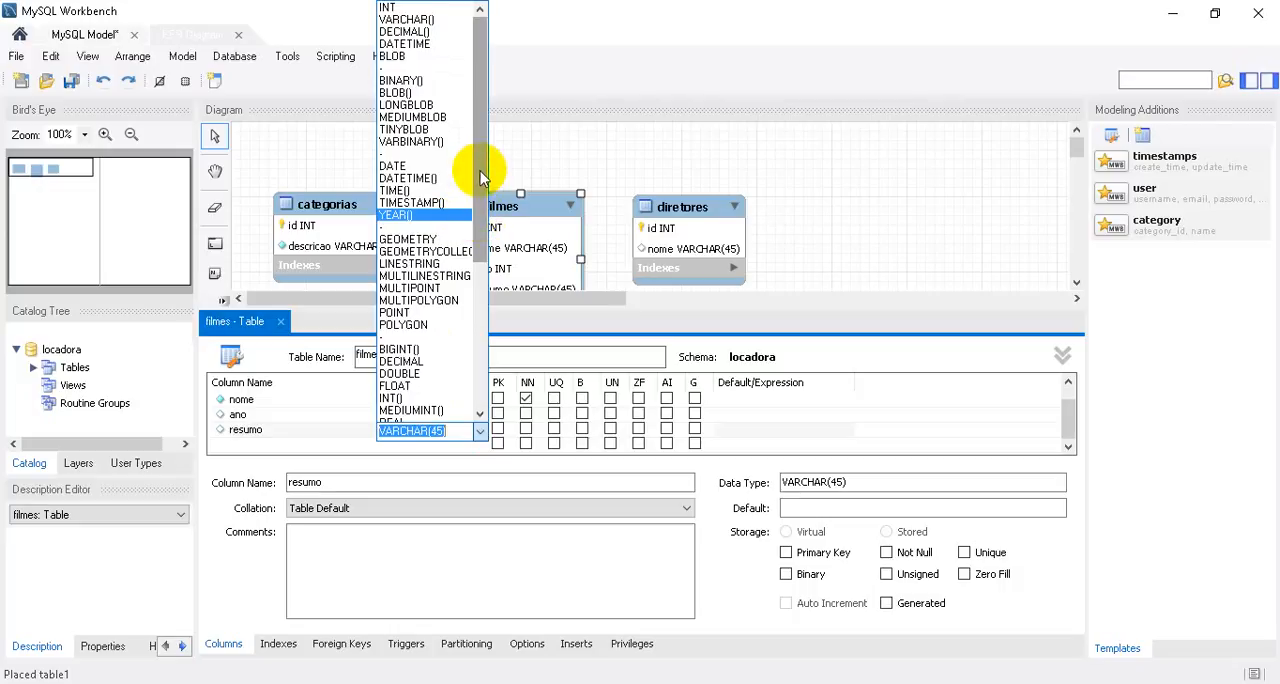
left_click_drag(480, 216, 463, 348)
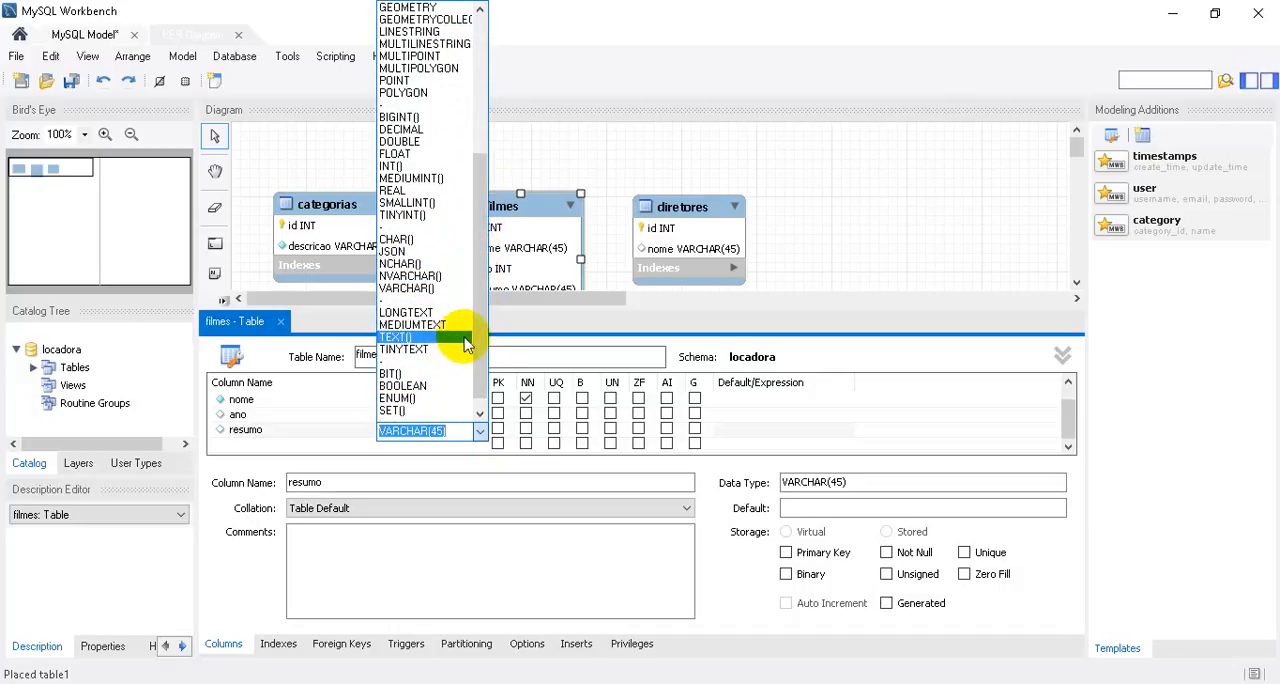
left_click(468, 340)
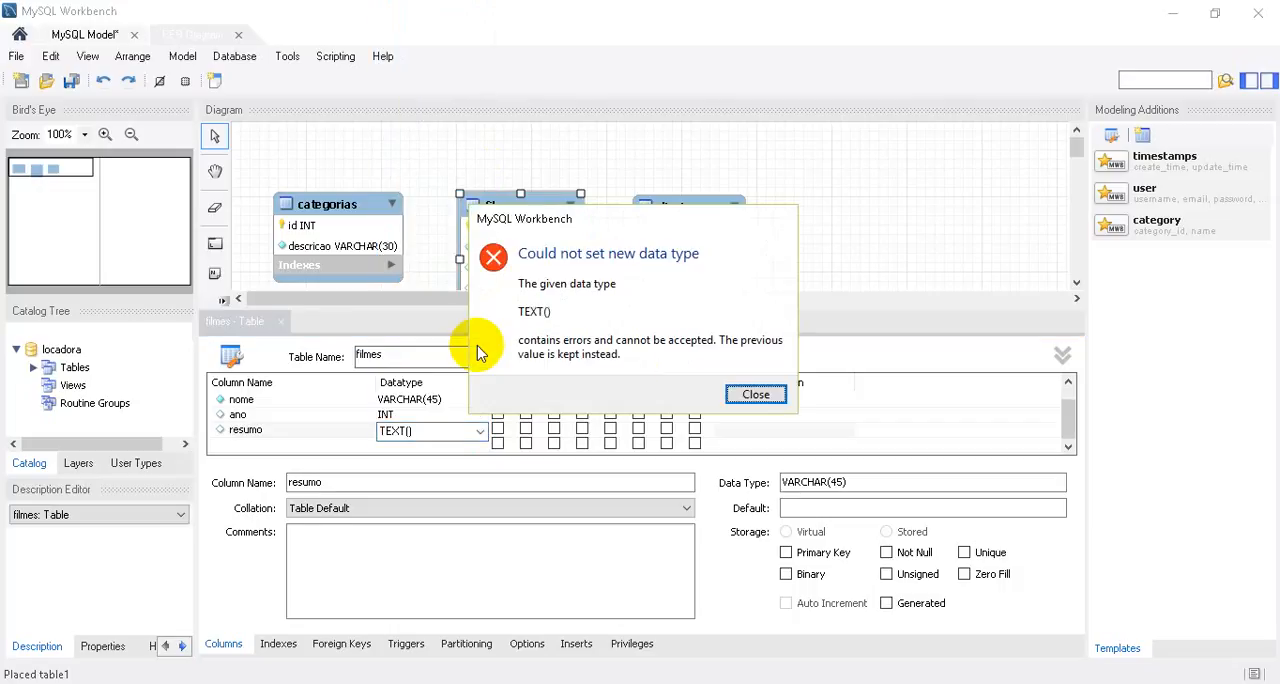
left_click(756, 394)
left_click(428, 446)
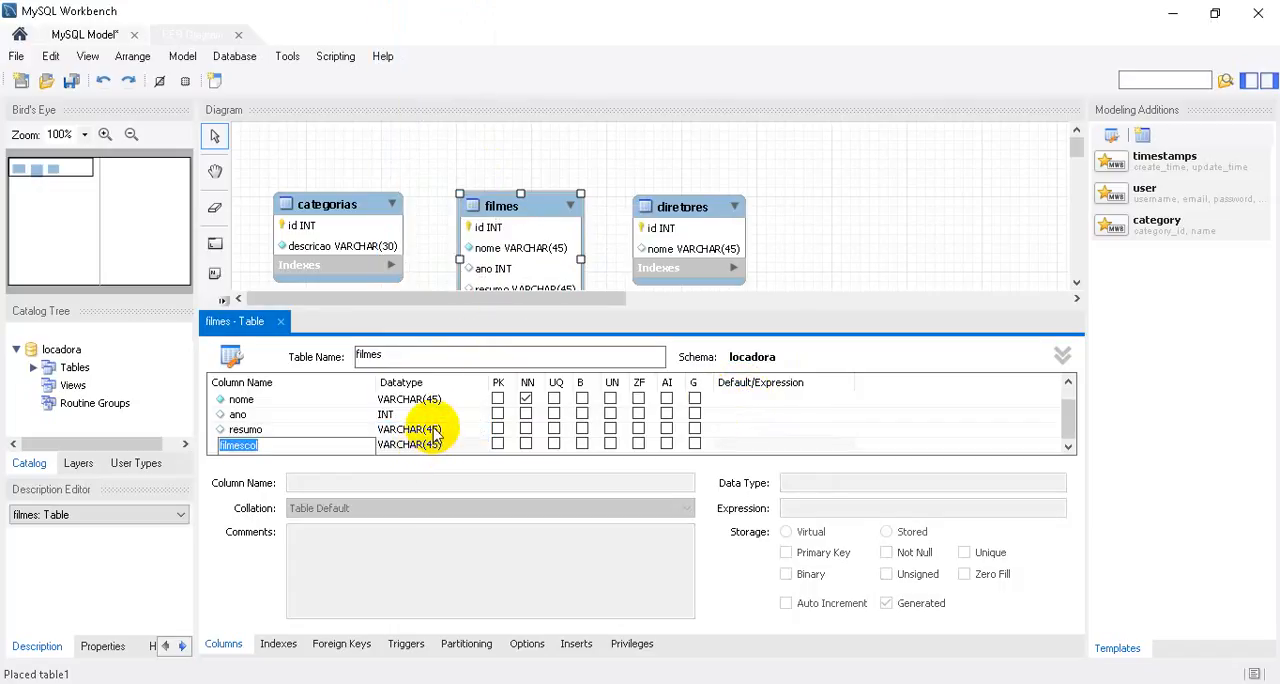
Set the data type of the resumo column in filmes to TEXT.
double_click(434, 429)
double_click(434, 429)
key("BackSpace")
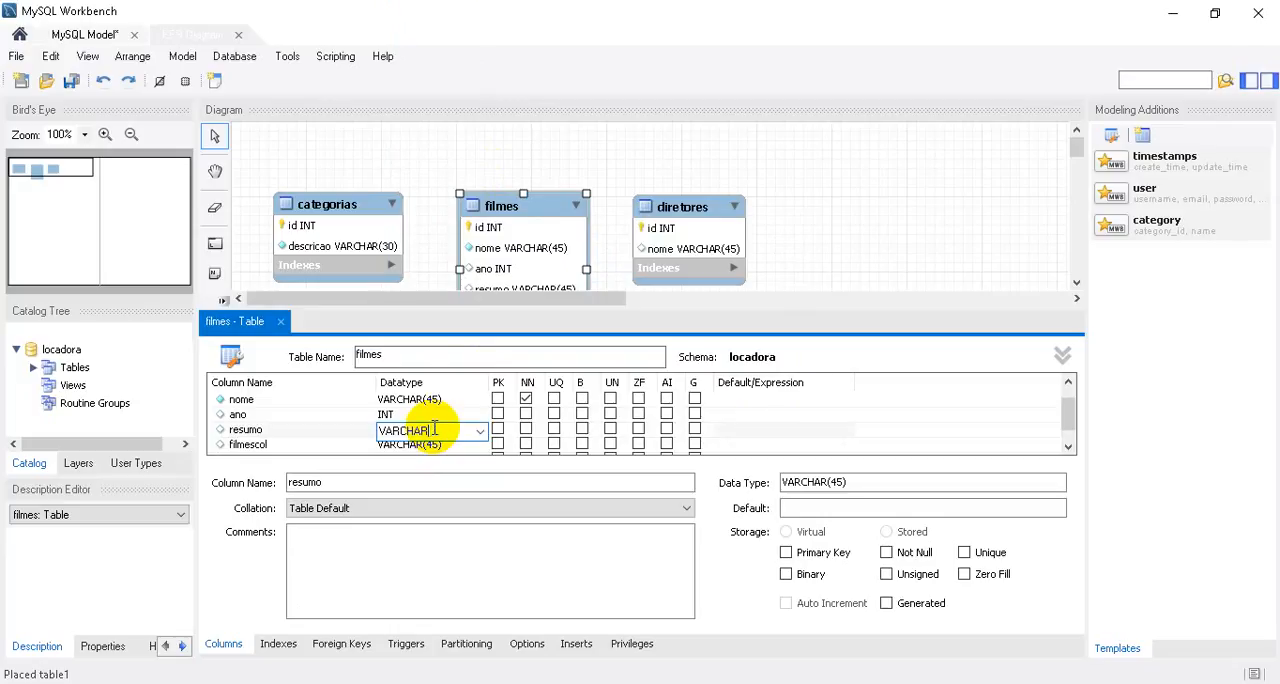
key("BackSpace")
key("BackSpace")
key("BackSpace")
key("BackSpace")
key("BackSpace")
key("BackSpace")
type("text")
key("Return")
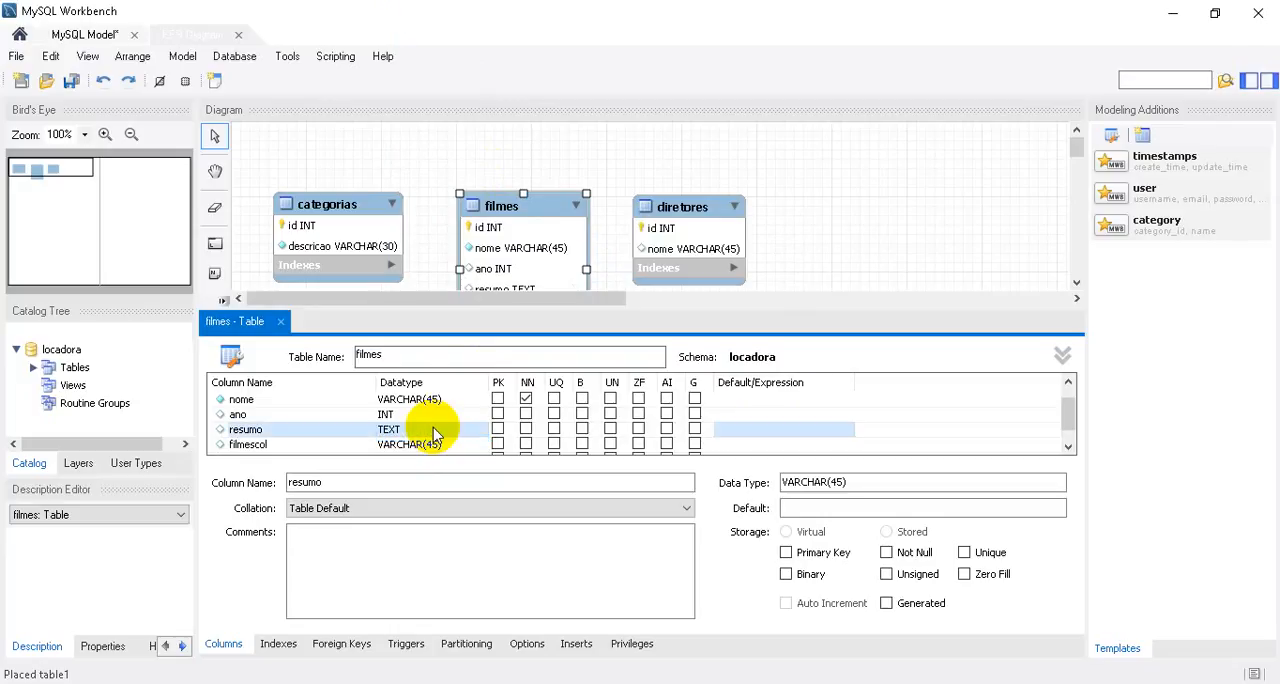
Delete the unneeded filmescol column from the filmes table and close its table editor.
left_click(302, 446)
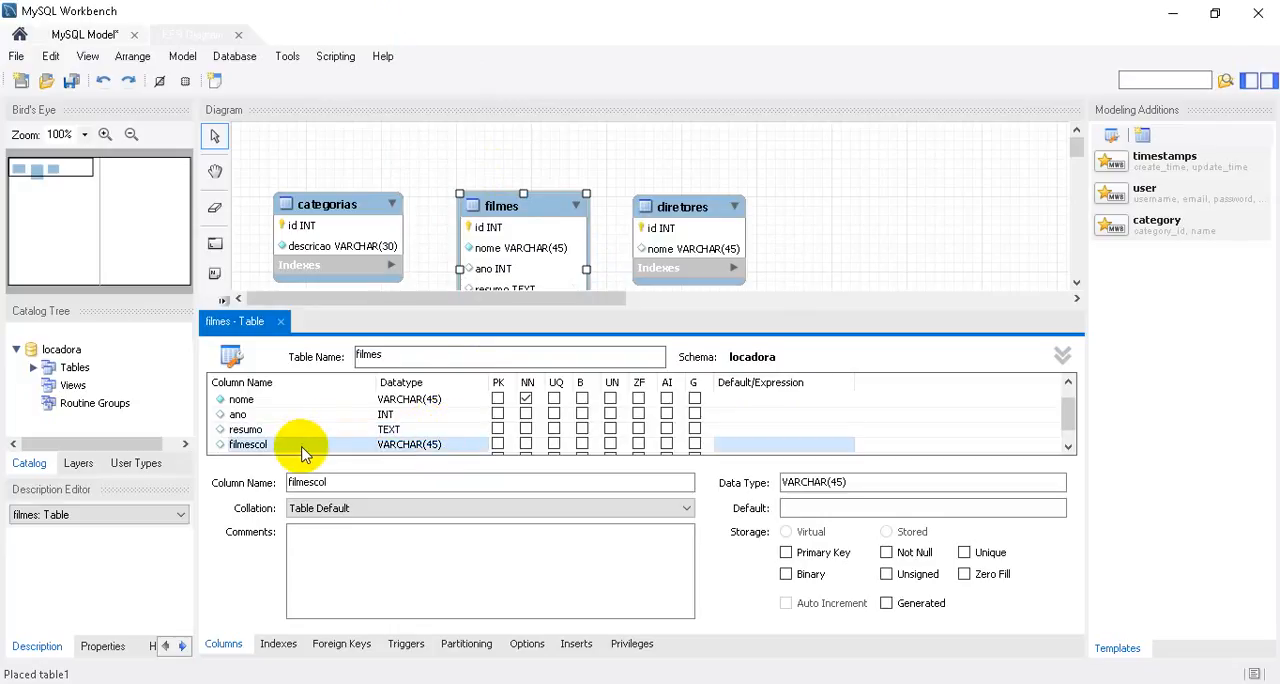
right_click(305, 452)
left_click(345, 566)
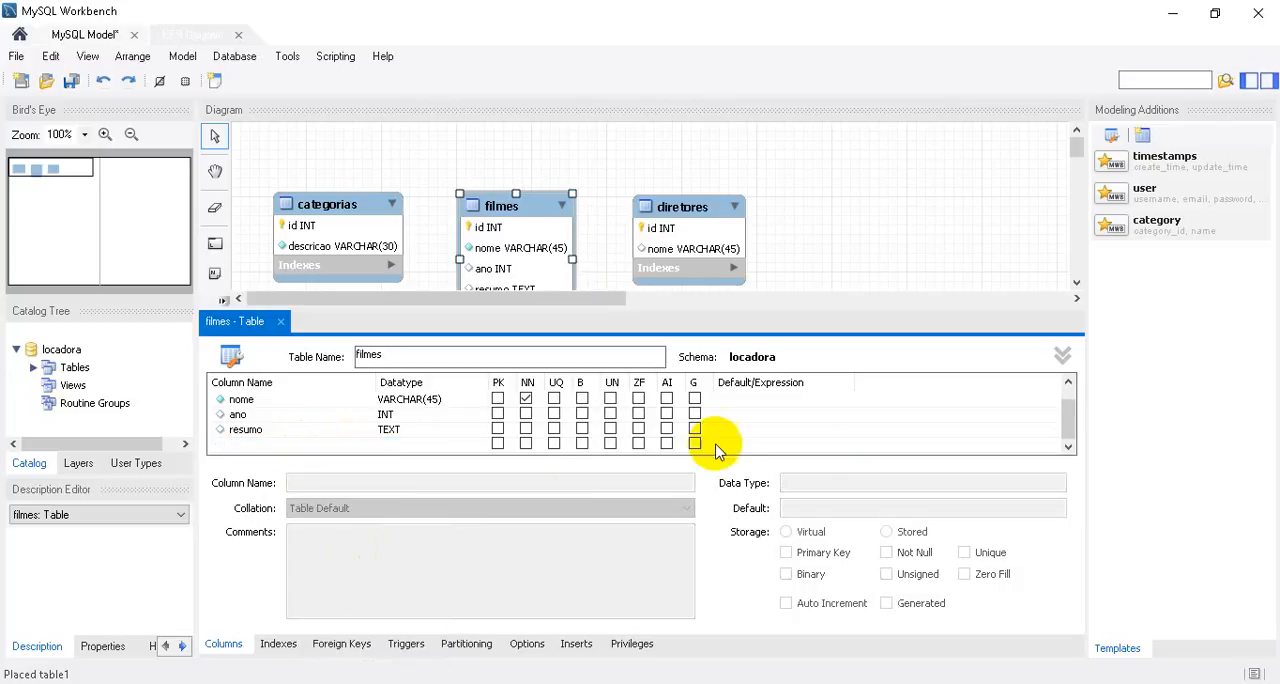
left_click(280, 321)
Move filmes below the other two tables and add a non-identifying 1:n relationship with filmes holding the foreign key to categorias.
left_click_drag(519, 226, 515, 368)
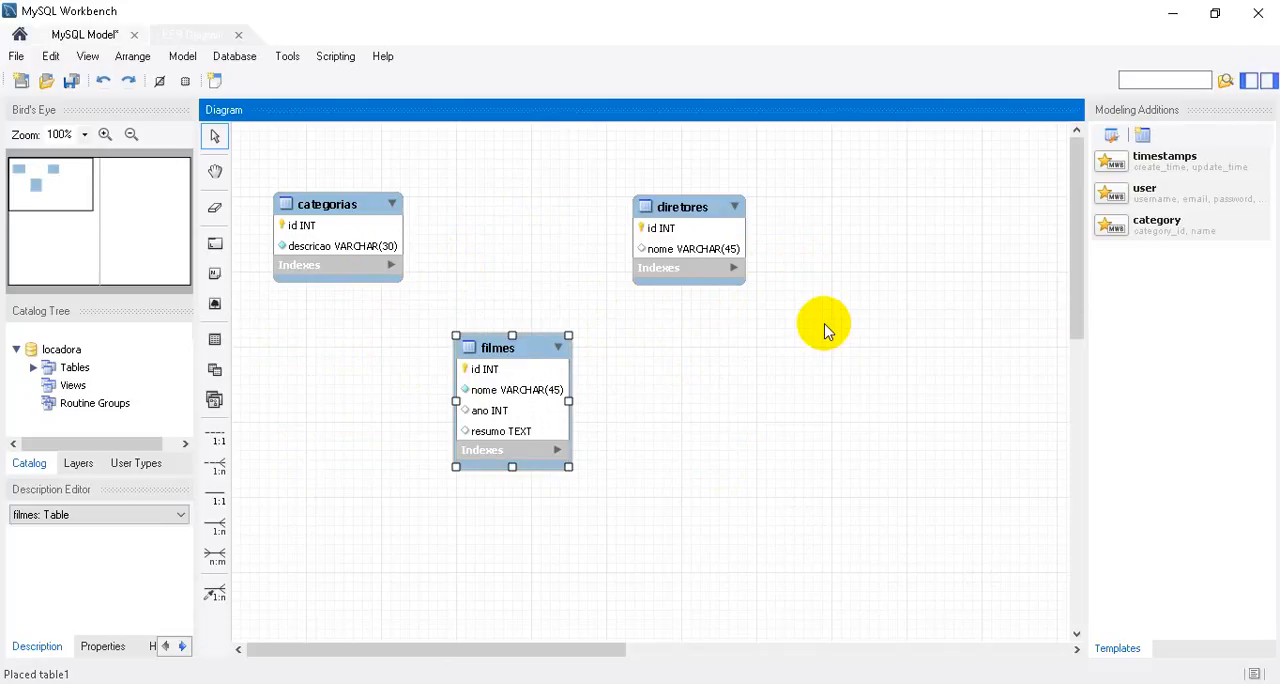
left_click(358, 364)
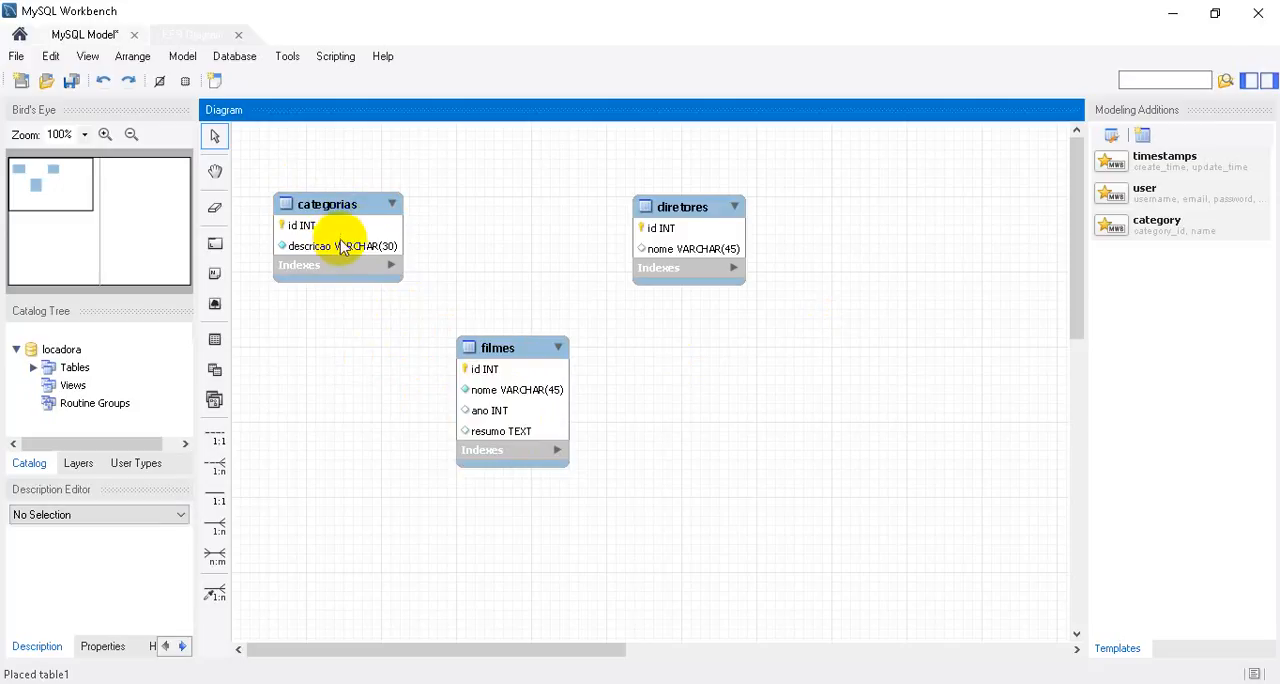
left_click(217, 468)
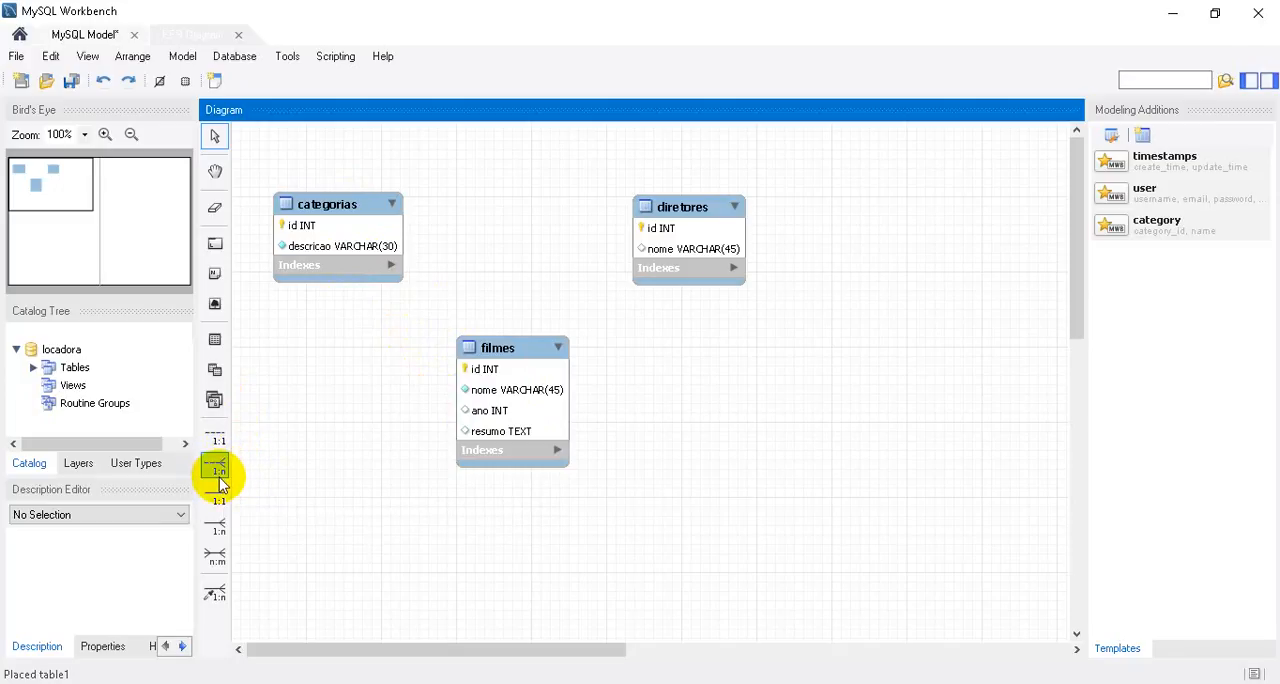
left_click(217, 468)
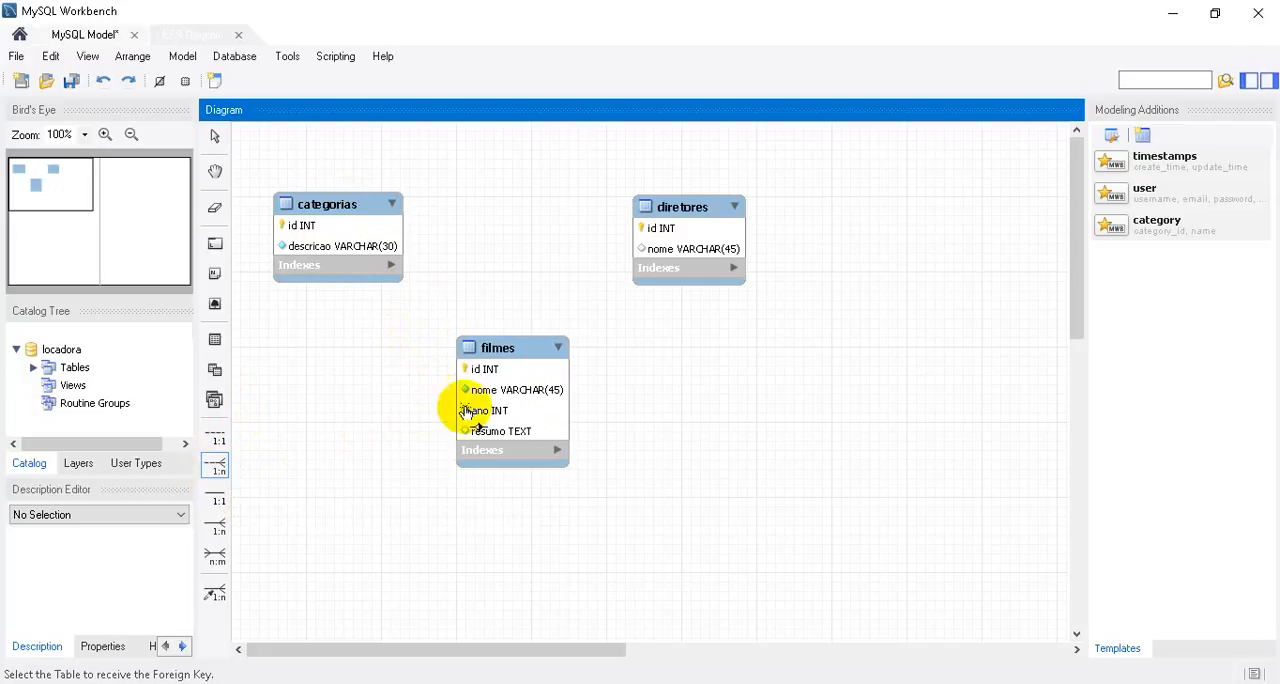
left_click(501, 410)
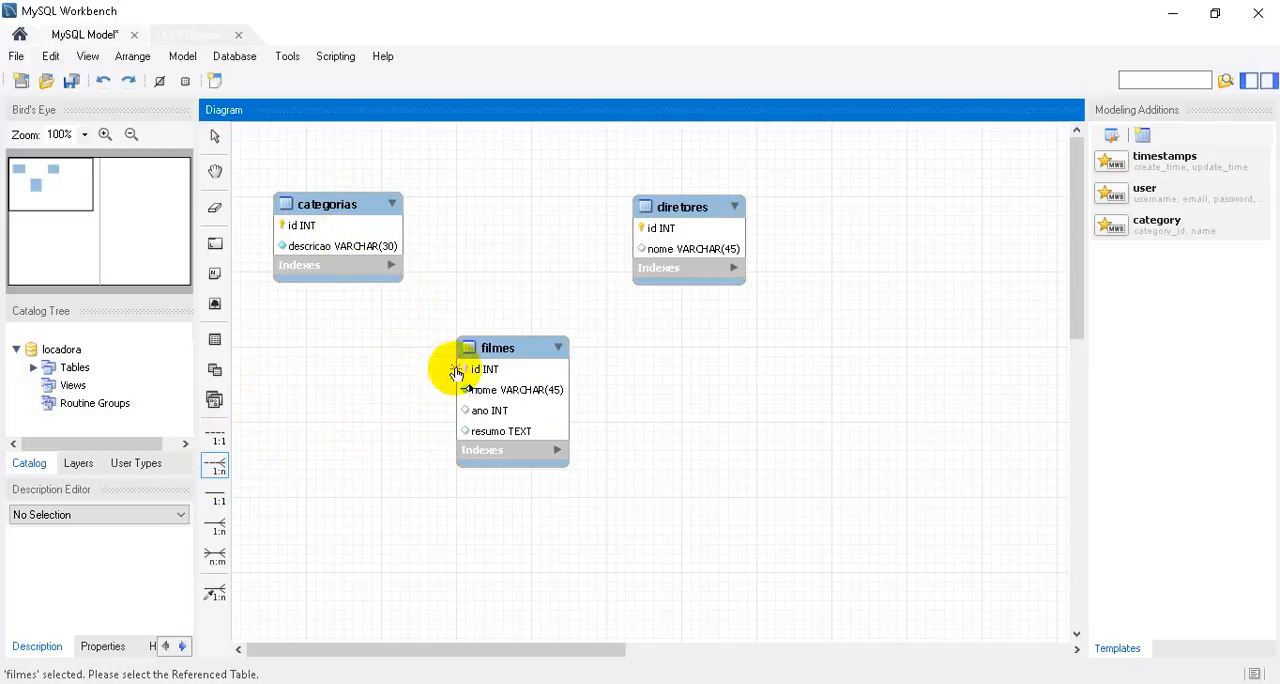
left_click(333, 226)
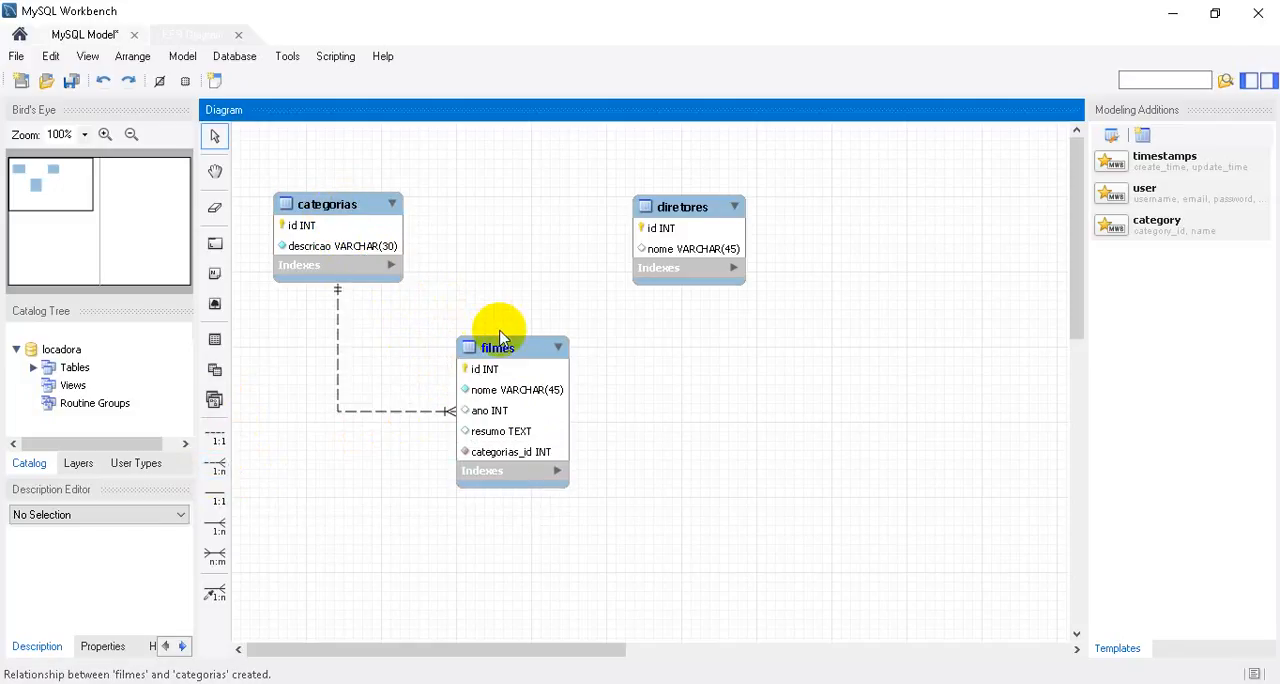
Rearrange the filmes and diretores tables in the diagram so that filmes sits between and below categorias and diretores.
left_click_drag(500, 340, 474, 364)
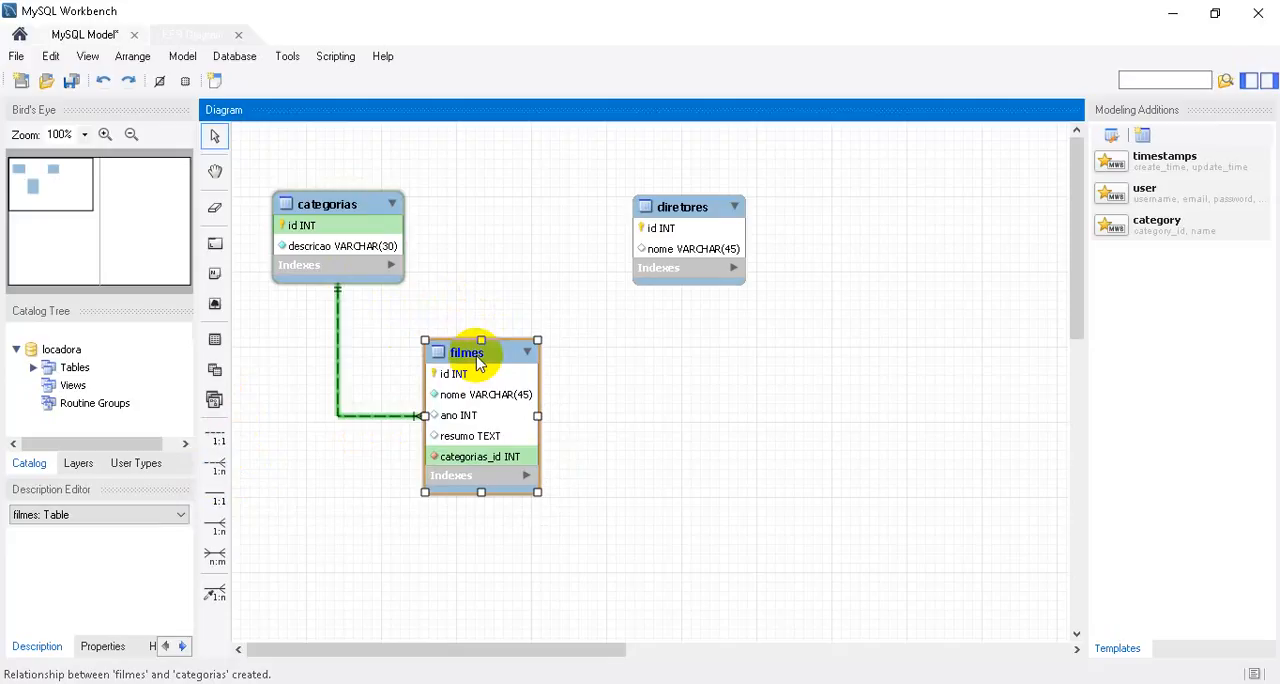
left_click(380, 463)
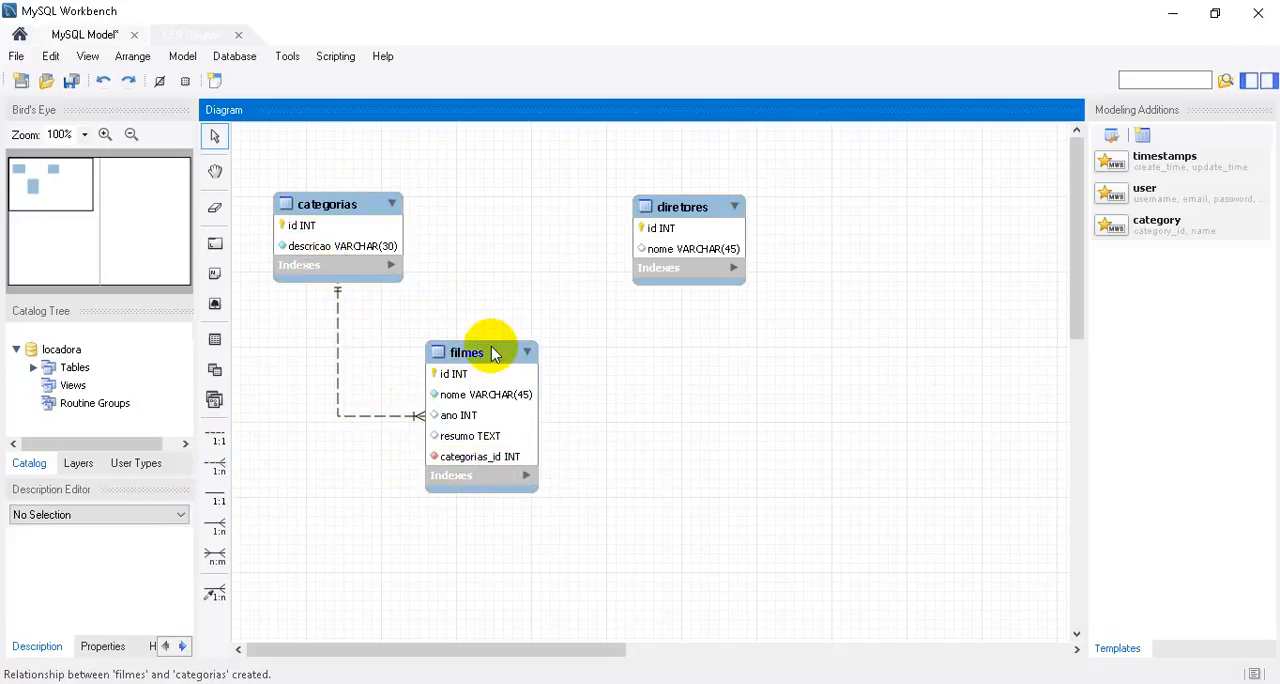
left_click_drag(491, 340, 494, 317)
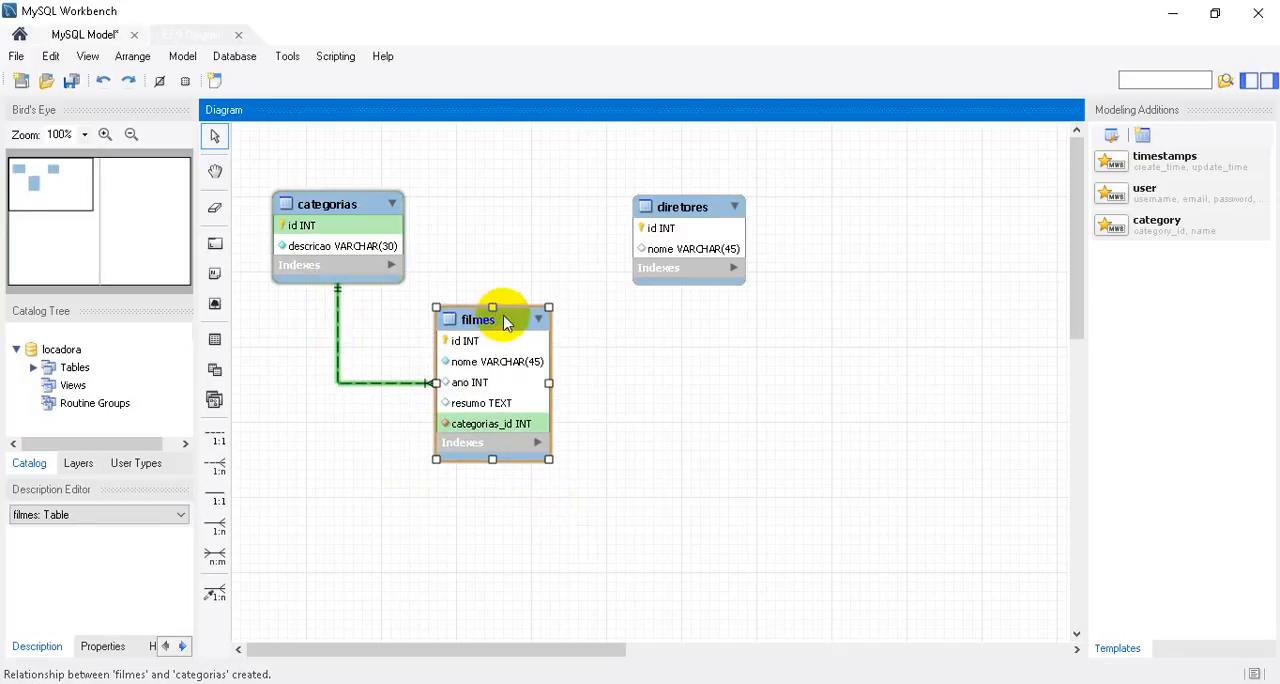
left_click_drag(686, 207, 684, 232)
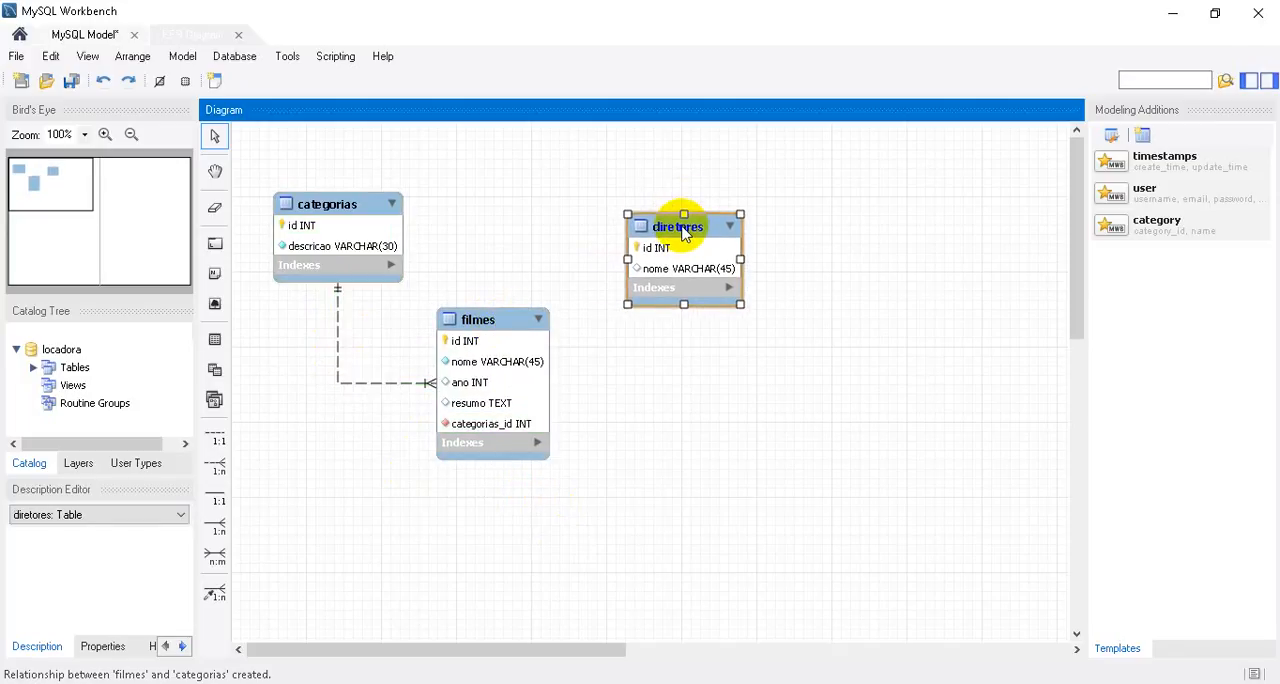
Add a non-identifying 1:n relationship with filmes holding the foreign key to diretores, and nudge the diretores table slightly upward.
left_click(498, 330)
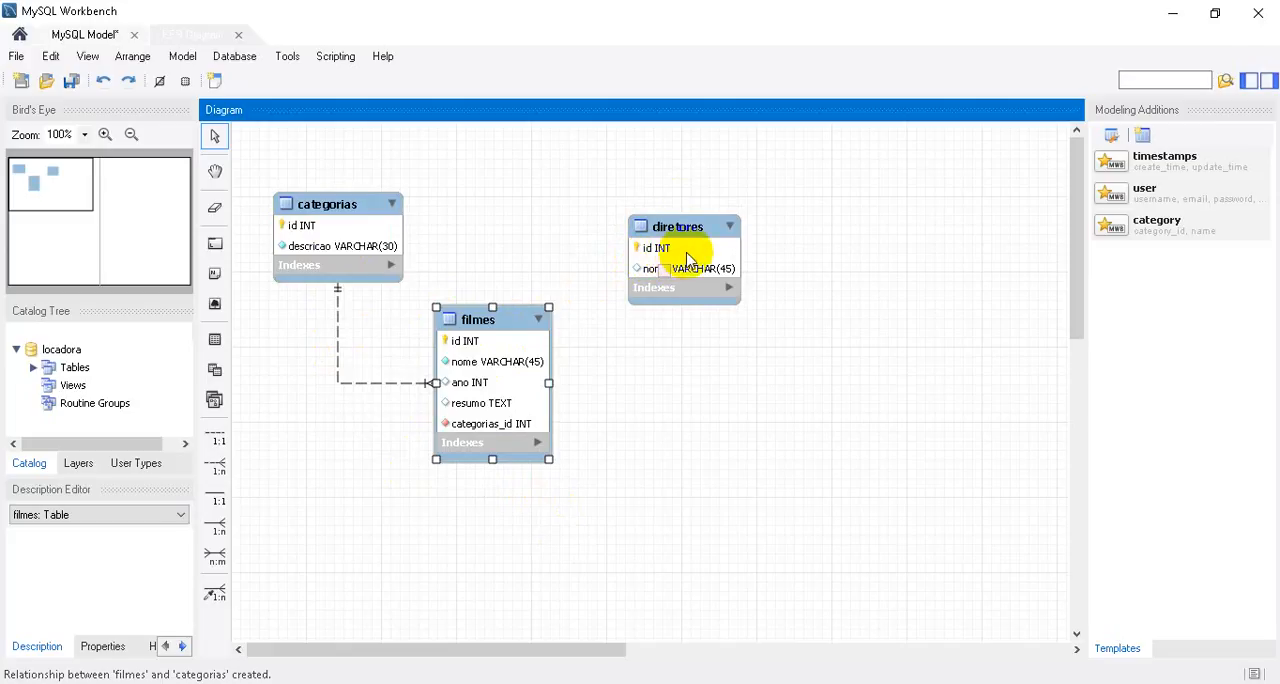
left_click(215, 465)
left_click(520, 383)
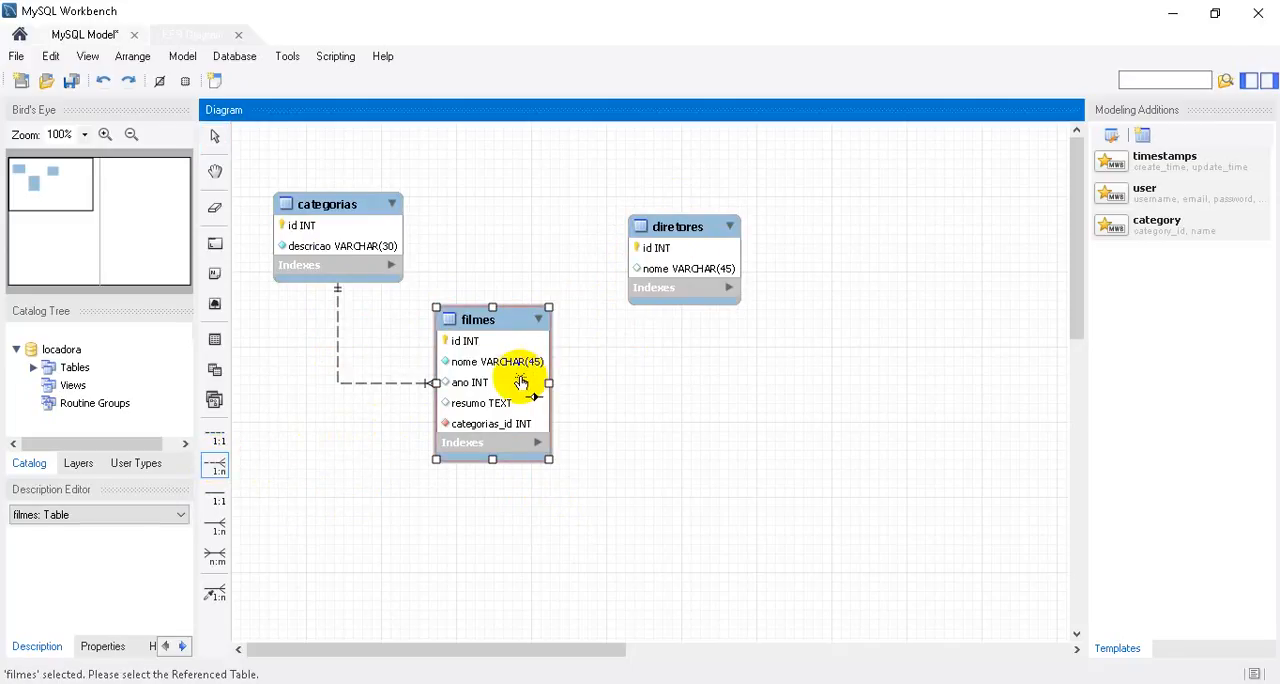
left_click(686, 250)
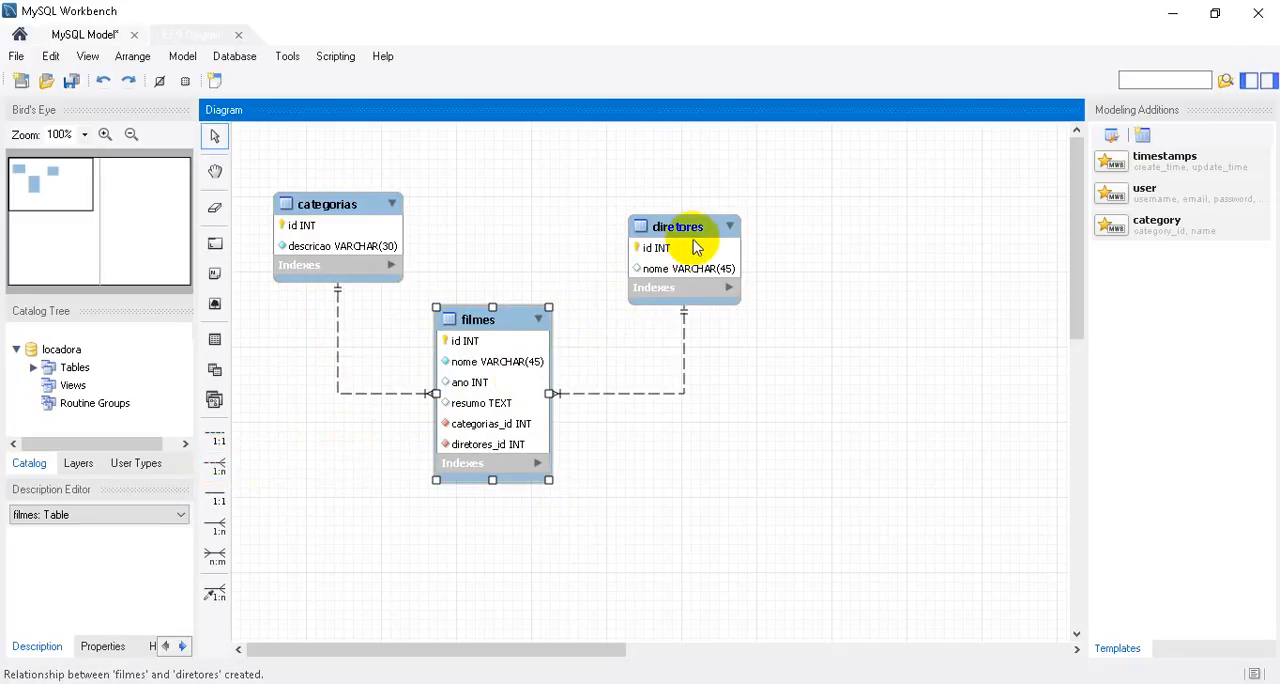
left_click_drag(700, 249, 699, 239)
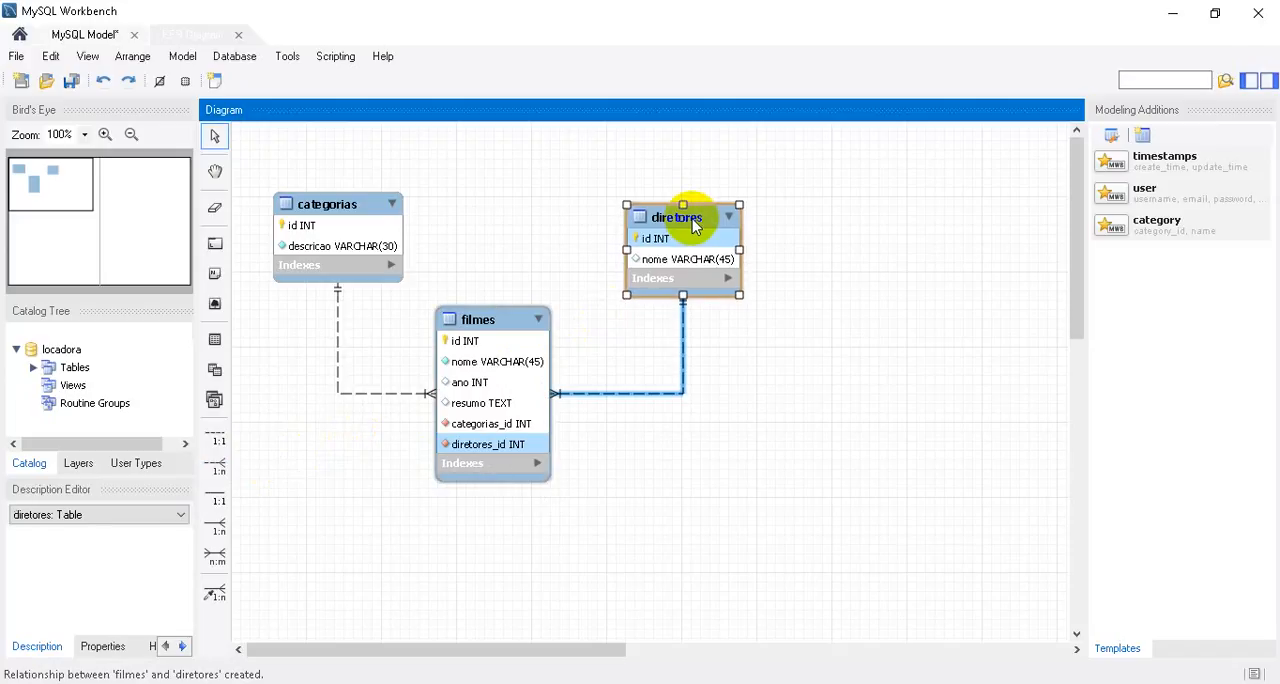
Open the filmes table for editing and rename its categorias_id column to categoria_id.
left_click(484, 328)
double_click(484, 328)
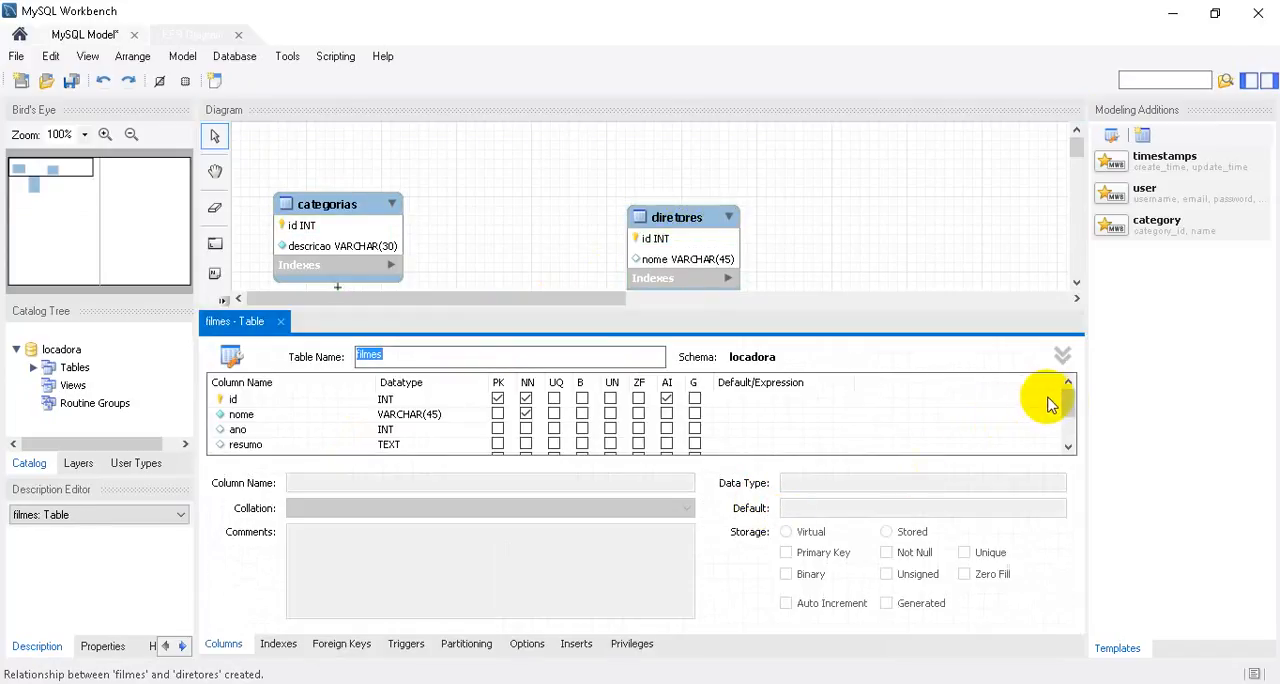
left_click_drag(1066, 400, 1072, 440)
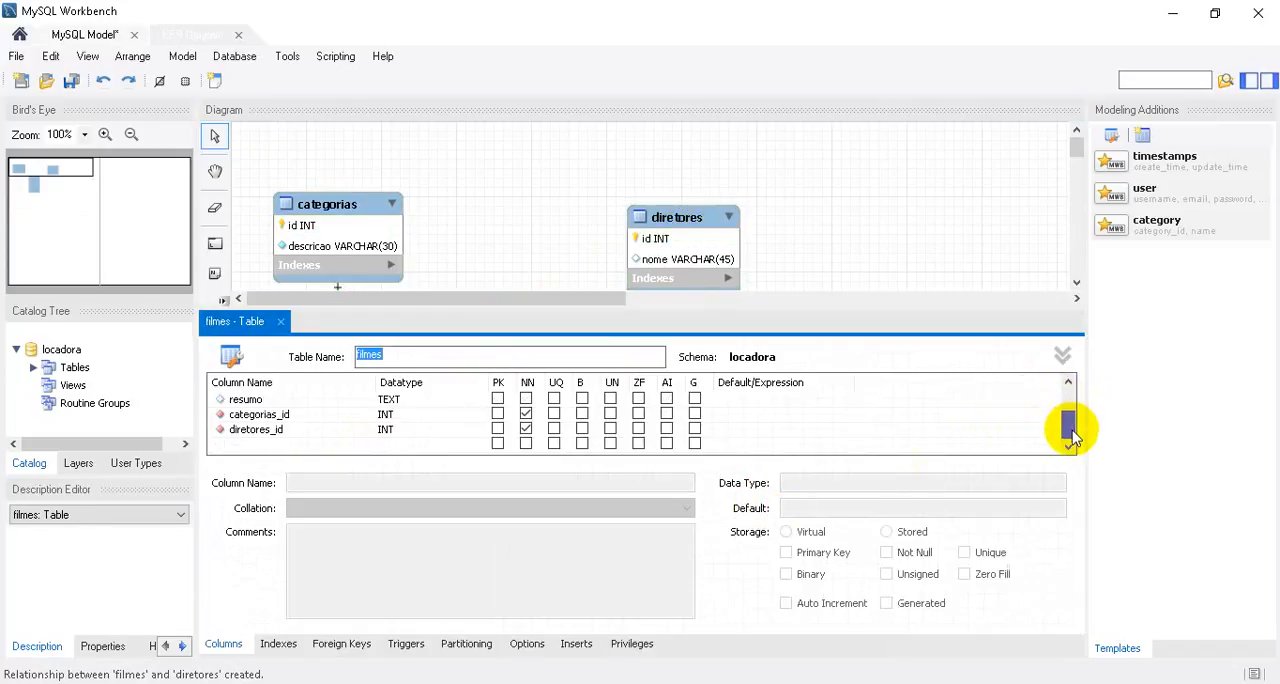
double_click(270, 415)
key("BackSpace")
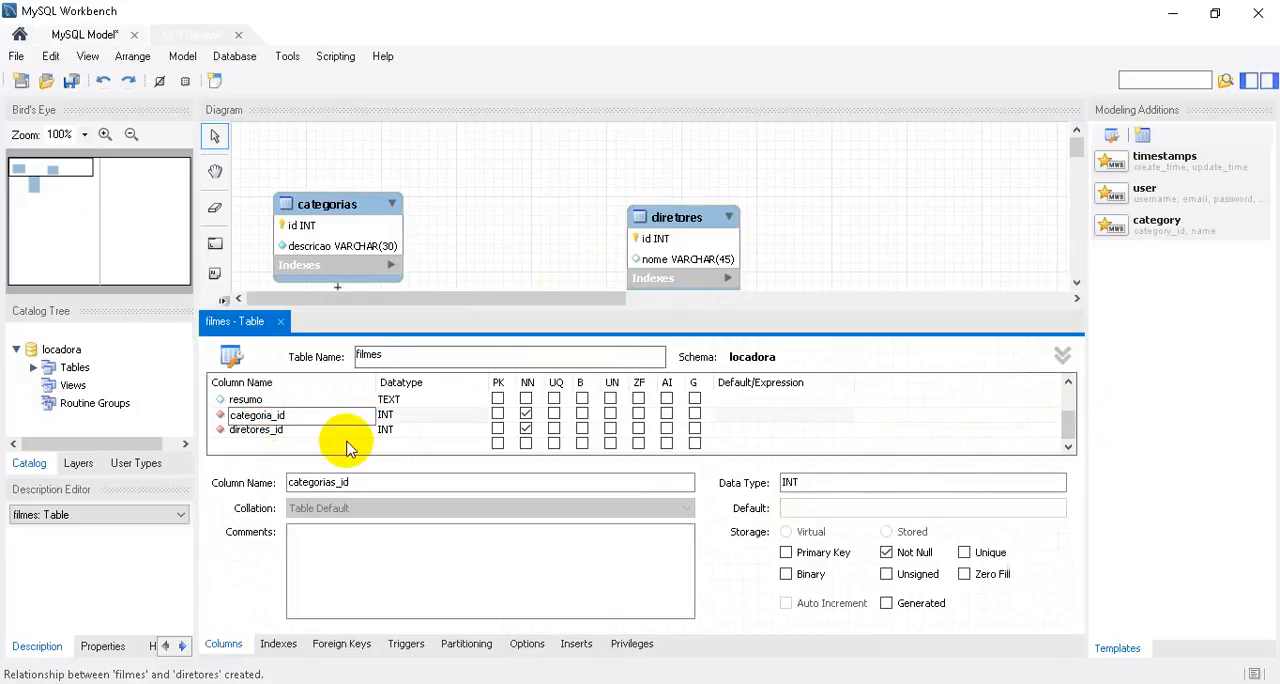
key("Tab")
Rename the diretores_id column in filmes to diretore_id and close the table editor.
double_click(272, 428)
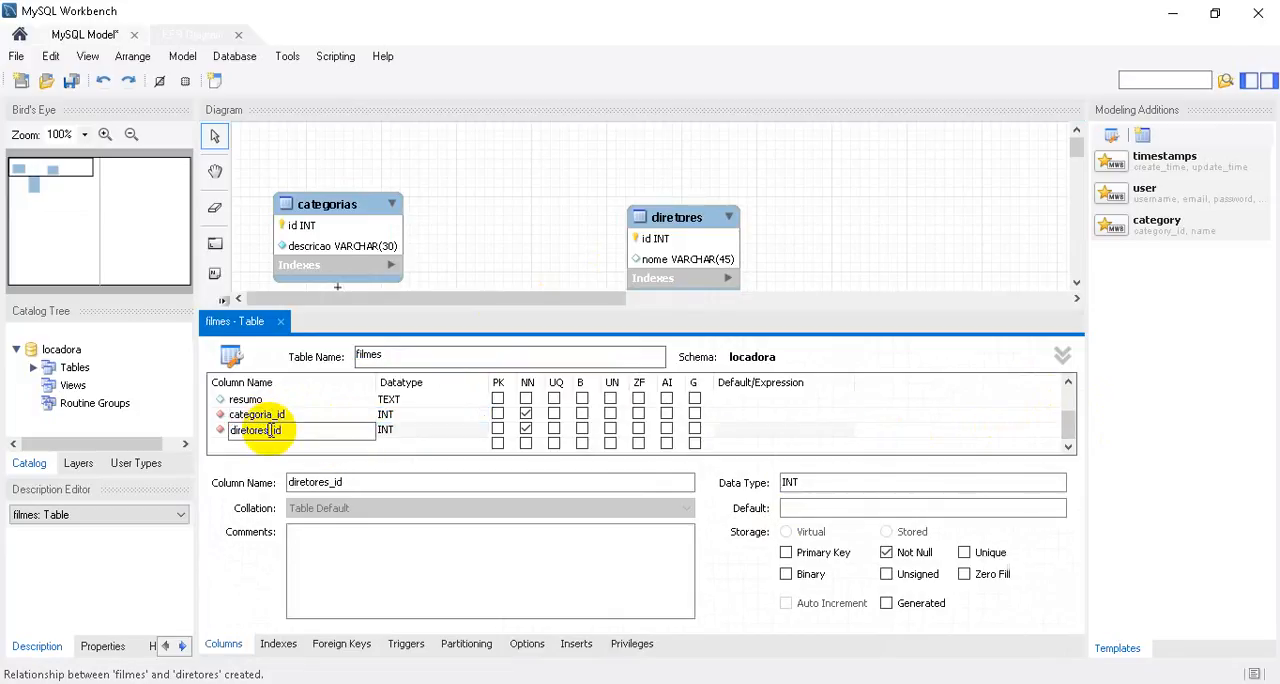
key("BackSpace")
key("Tab")
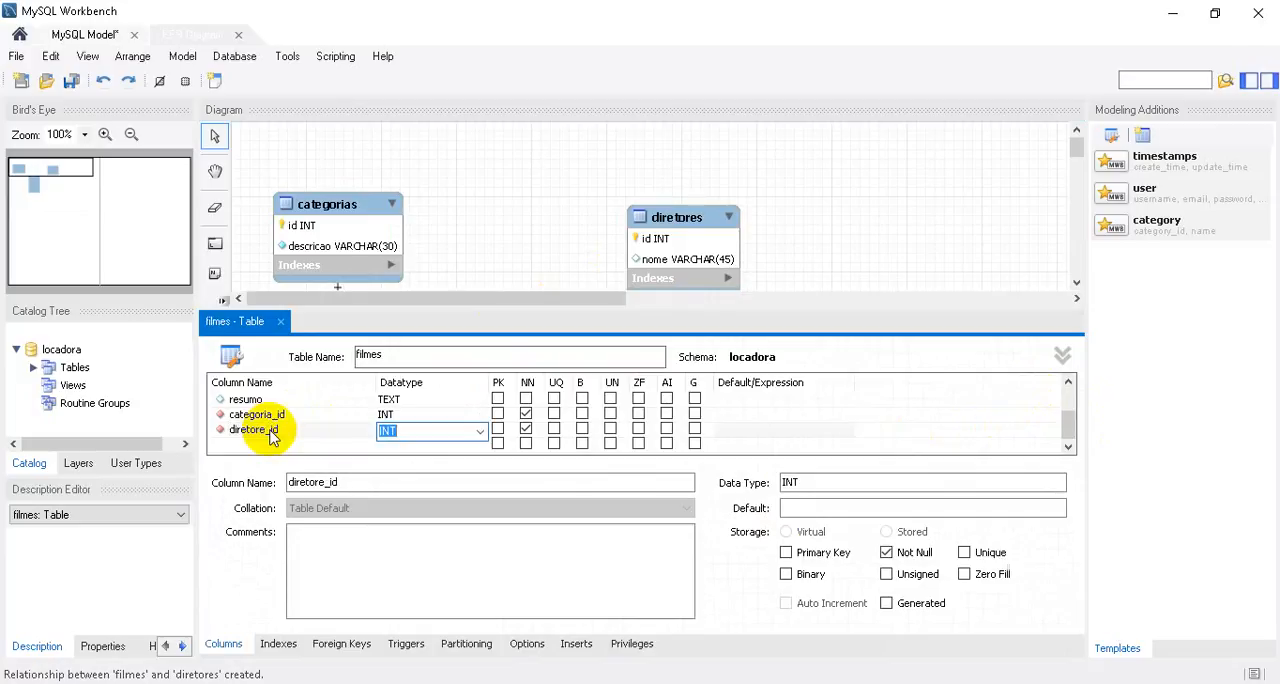
left_click(280, 321)
Move the diretores table slightly closer to filmes in the diagram and deselect it.
left_click(830, 300)
left_click_drag(668, 222, 639, 216)
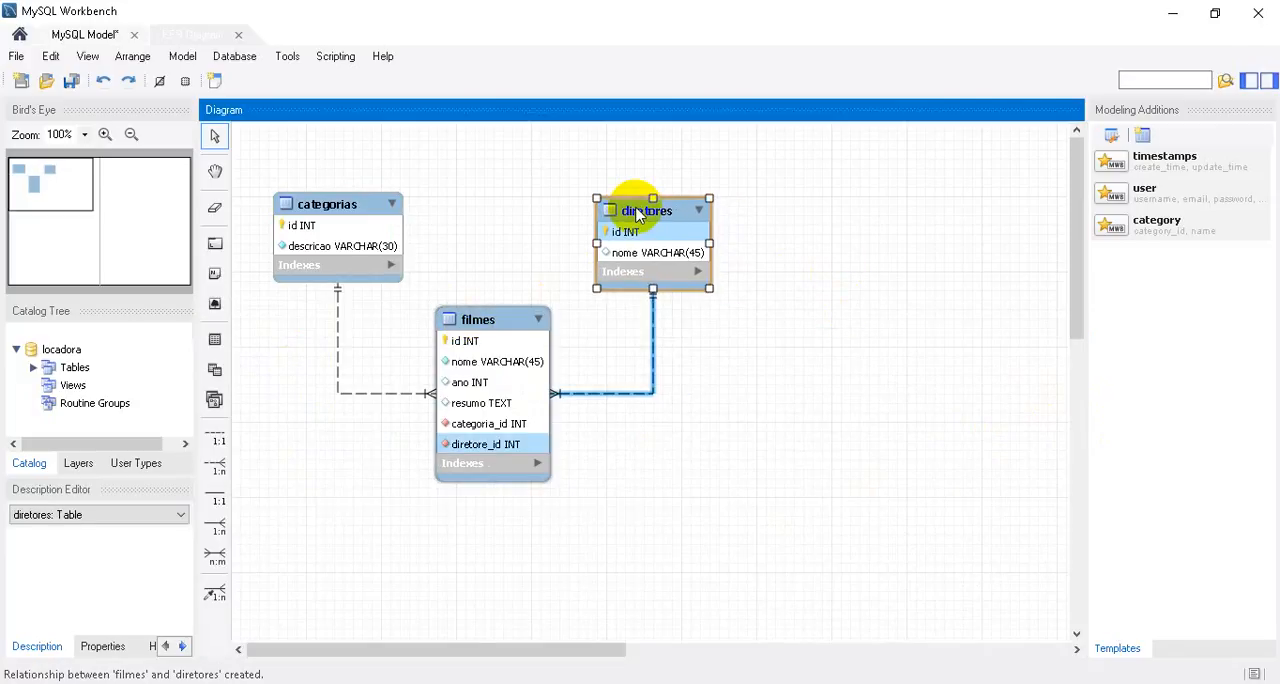
left_click(812, 352)
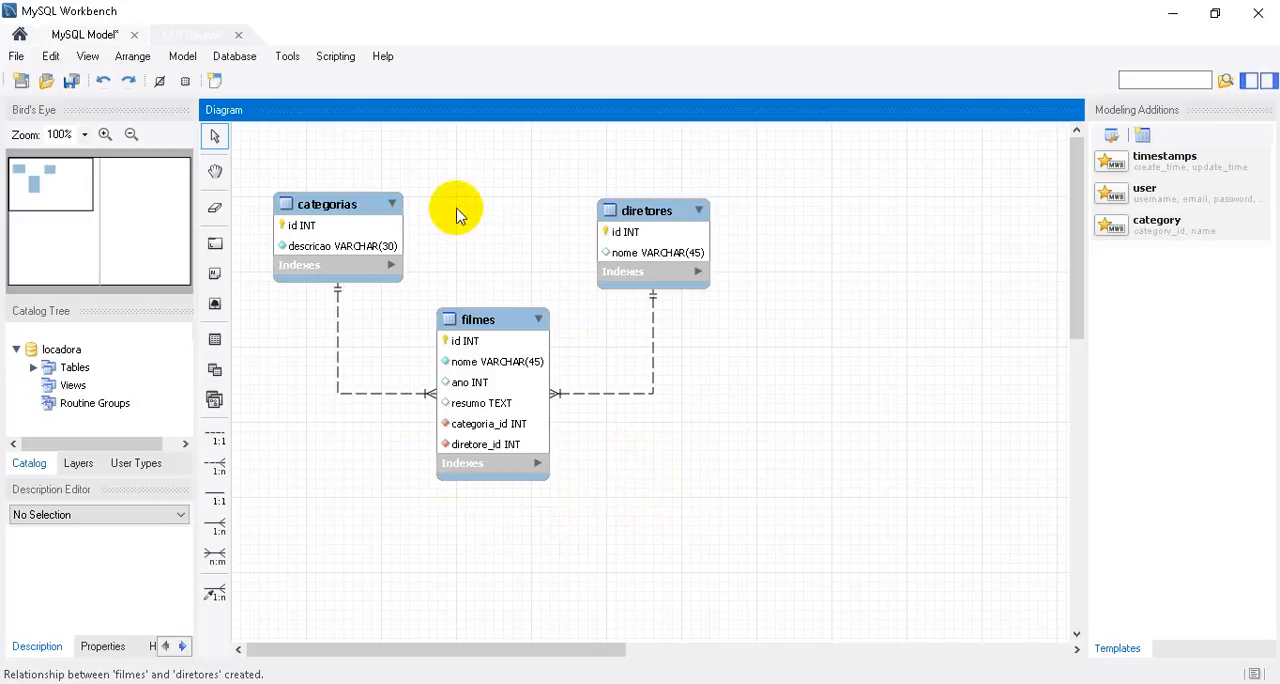
left_click(12, 56)
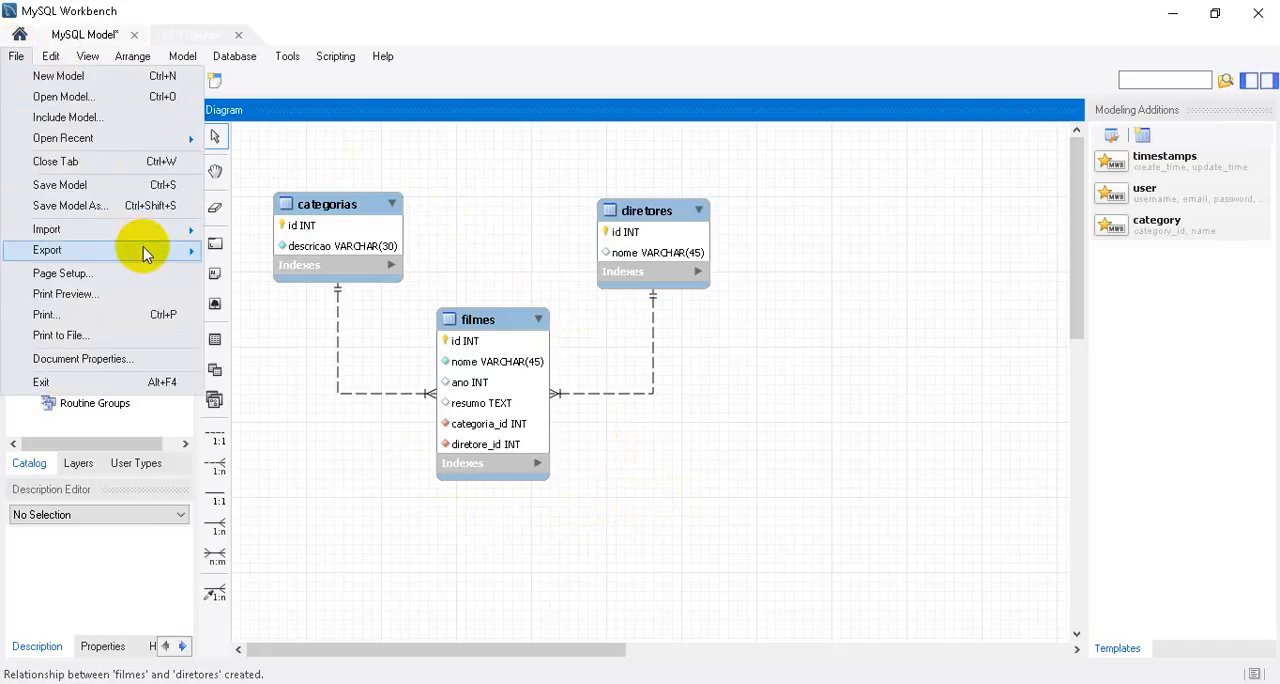
mouse_move(145, 256)
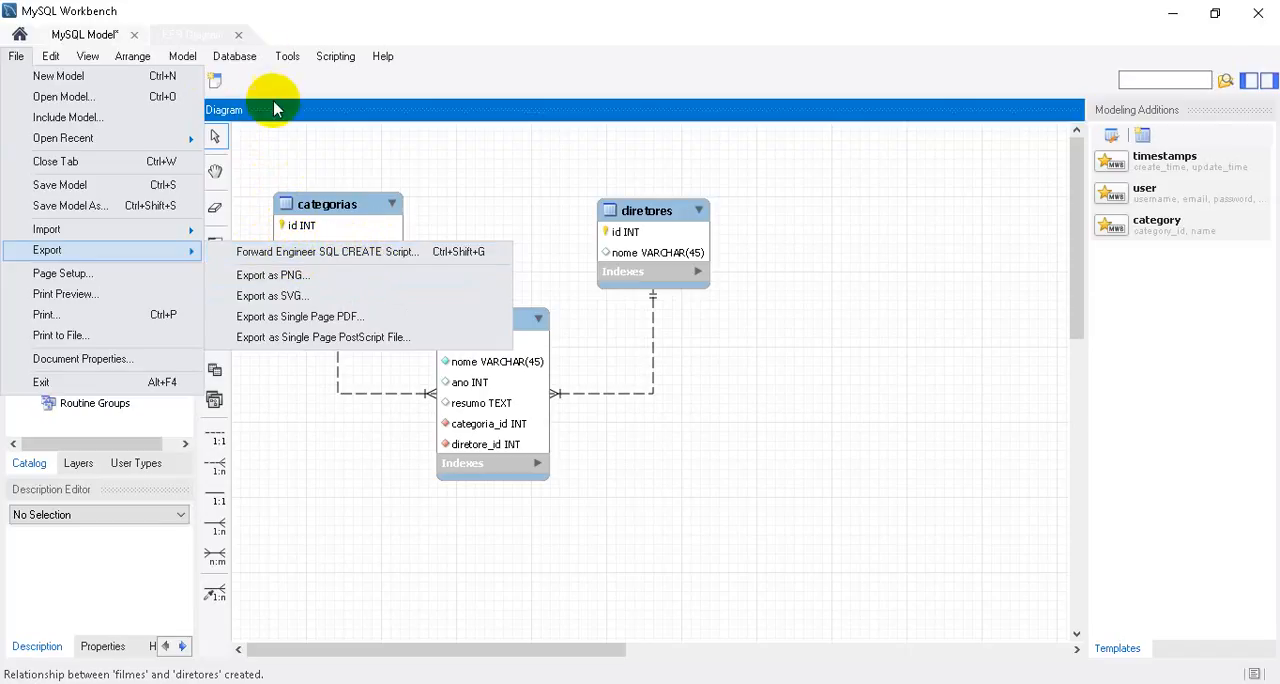
left_click(330, 130)
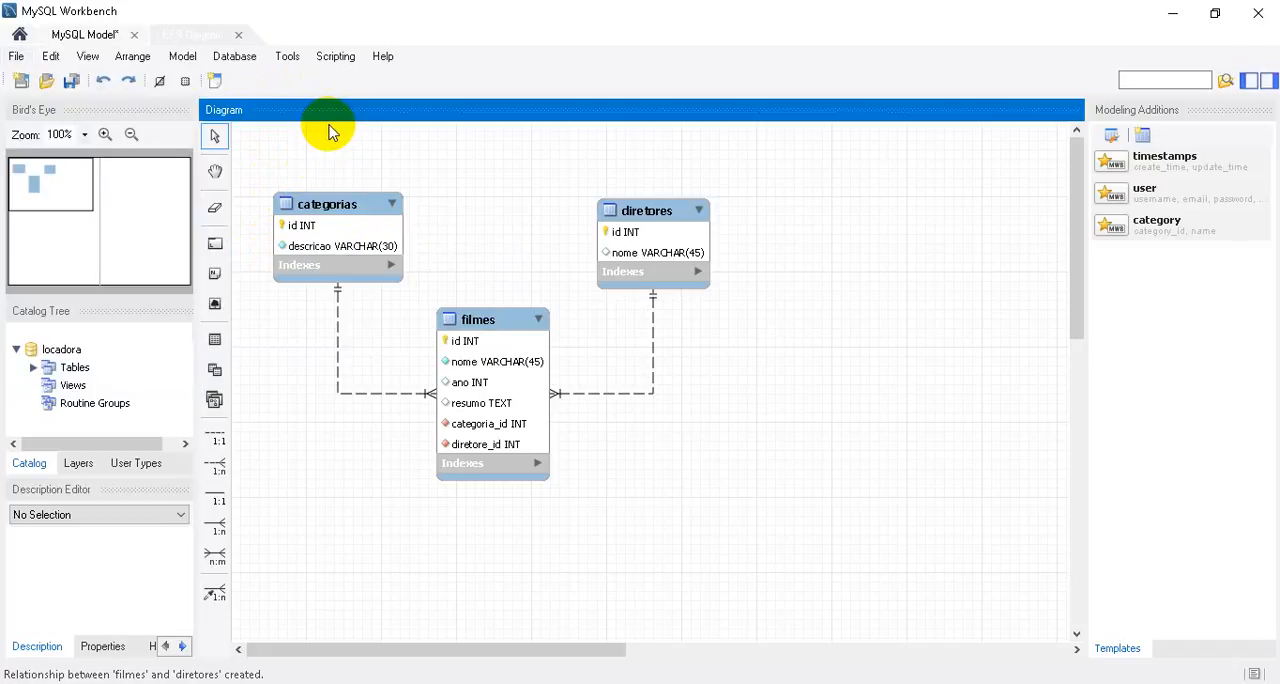
left_click(222, 56)
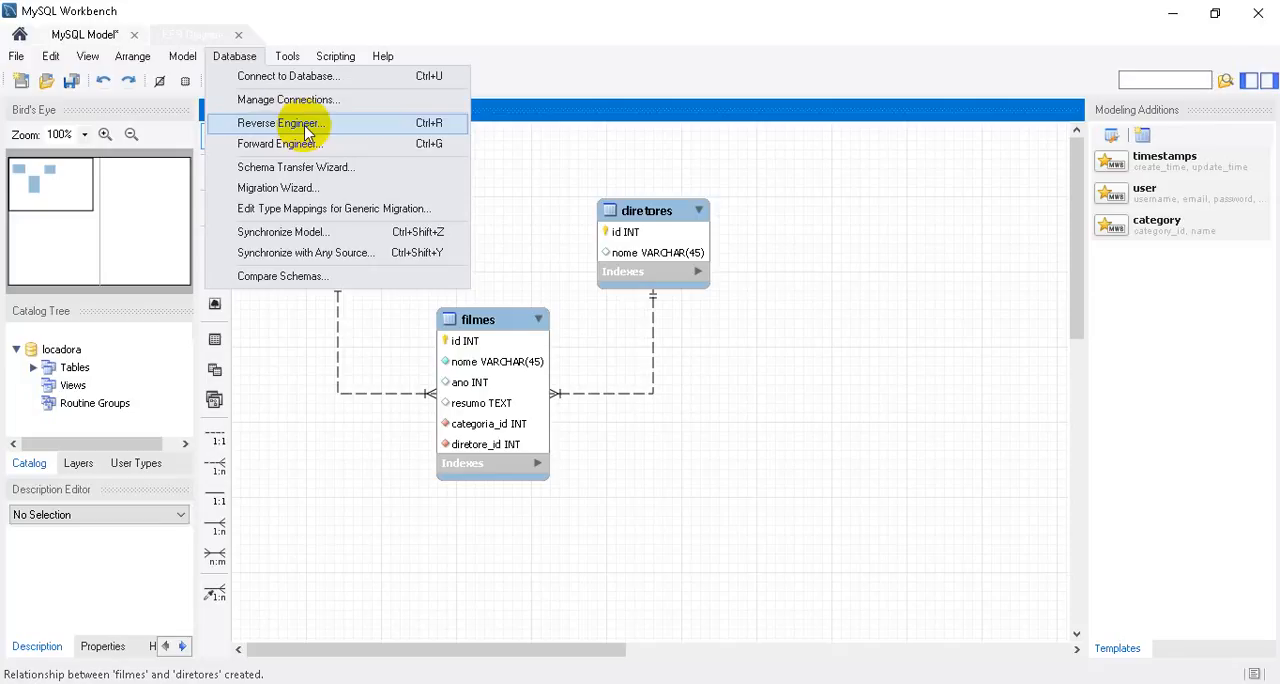
left_click(760, 378)
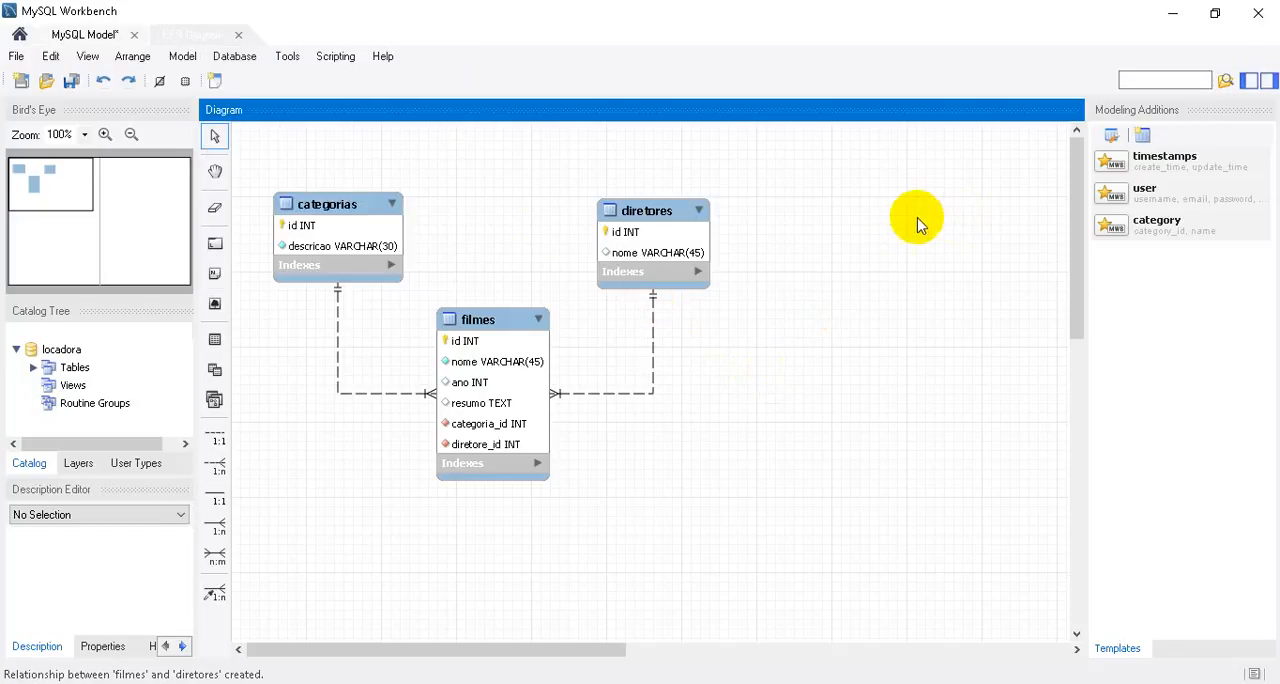
Start forward engineering the model to the server at 127.0.0.1 port 3306 with the default options, and enter the root user's password.
left_click(234, 56)
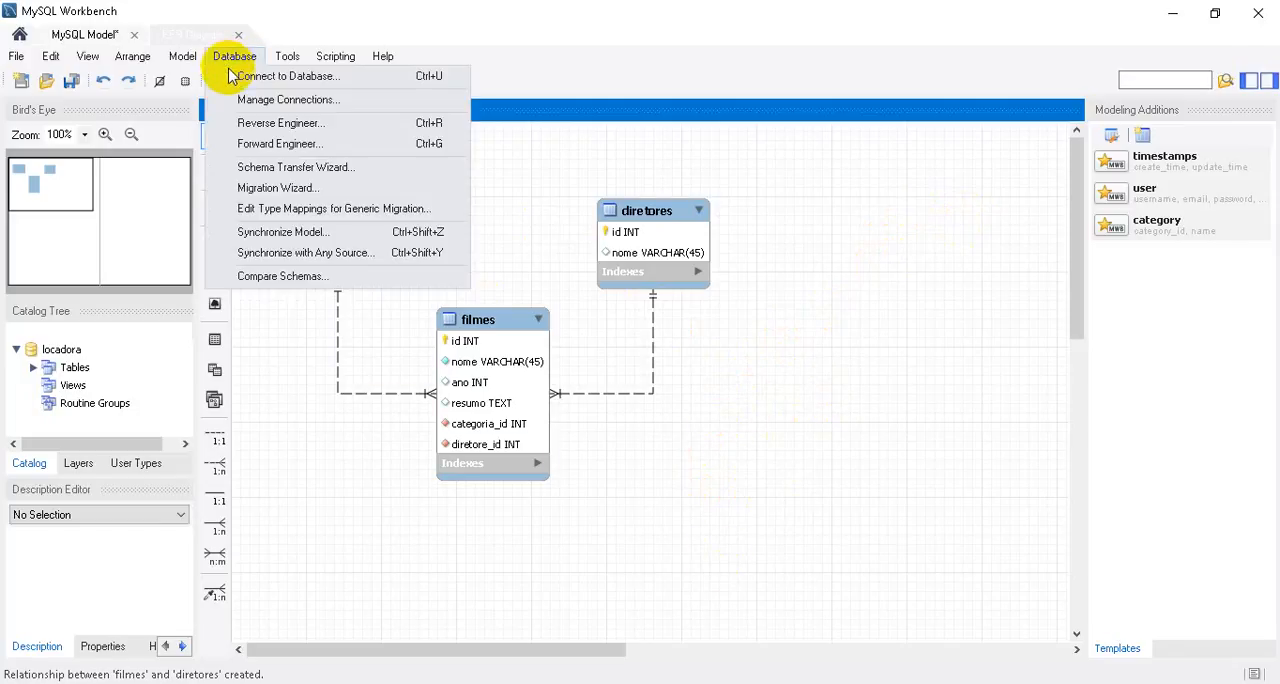
left_click(328, 146)
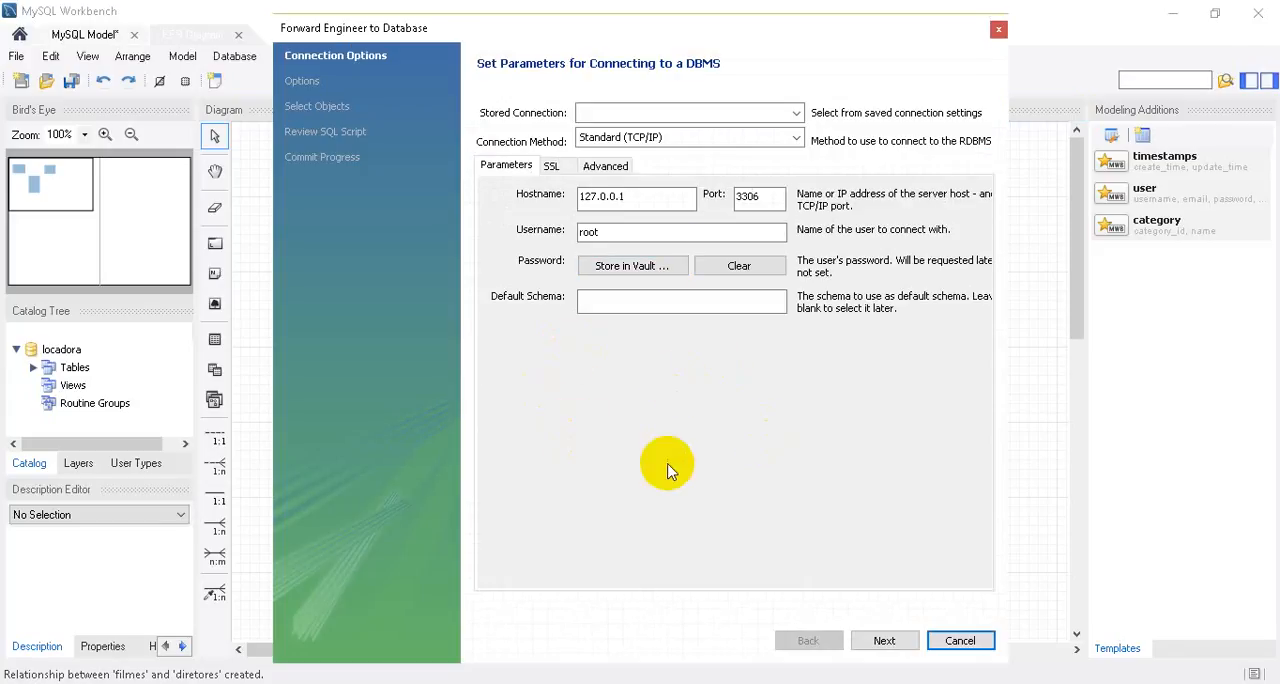
left_click(876, 638)
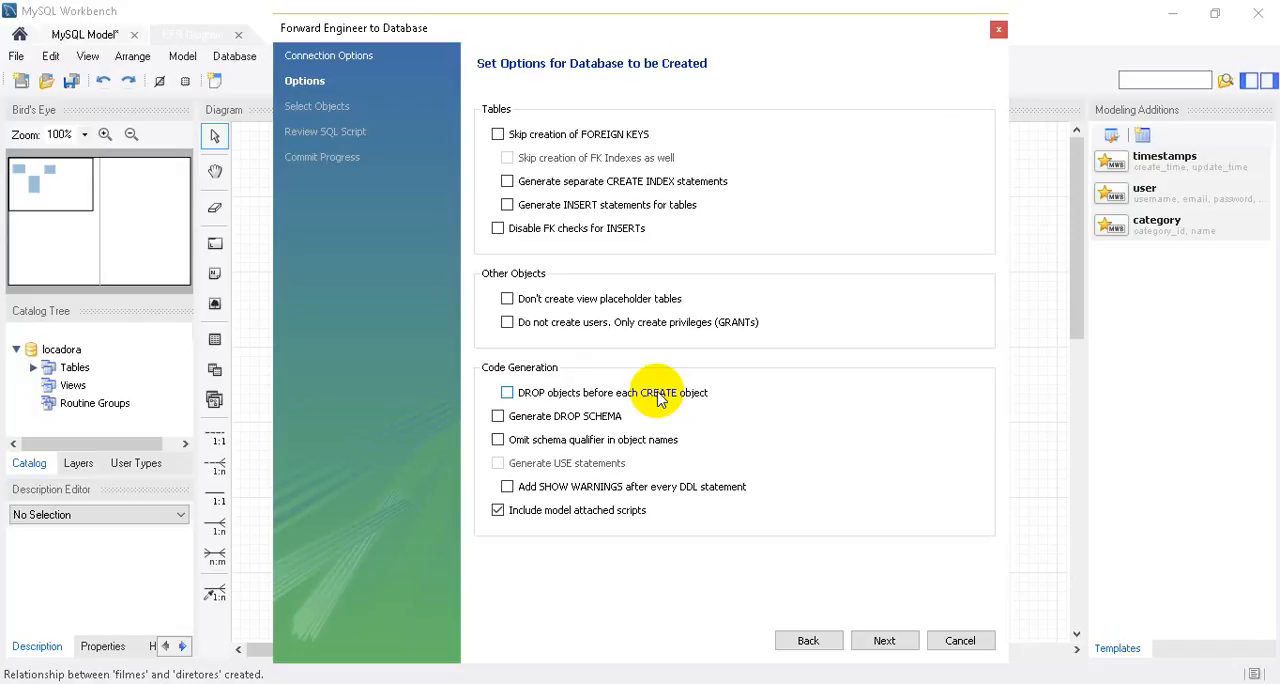
left_click(885, 641)
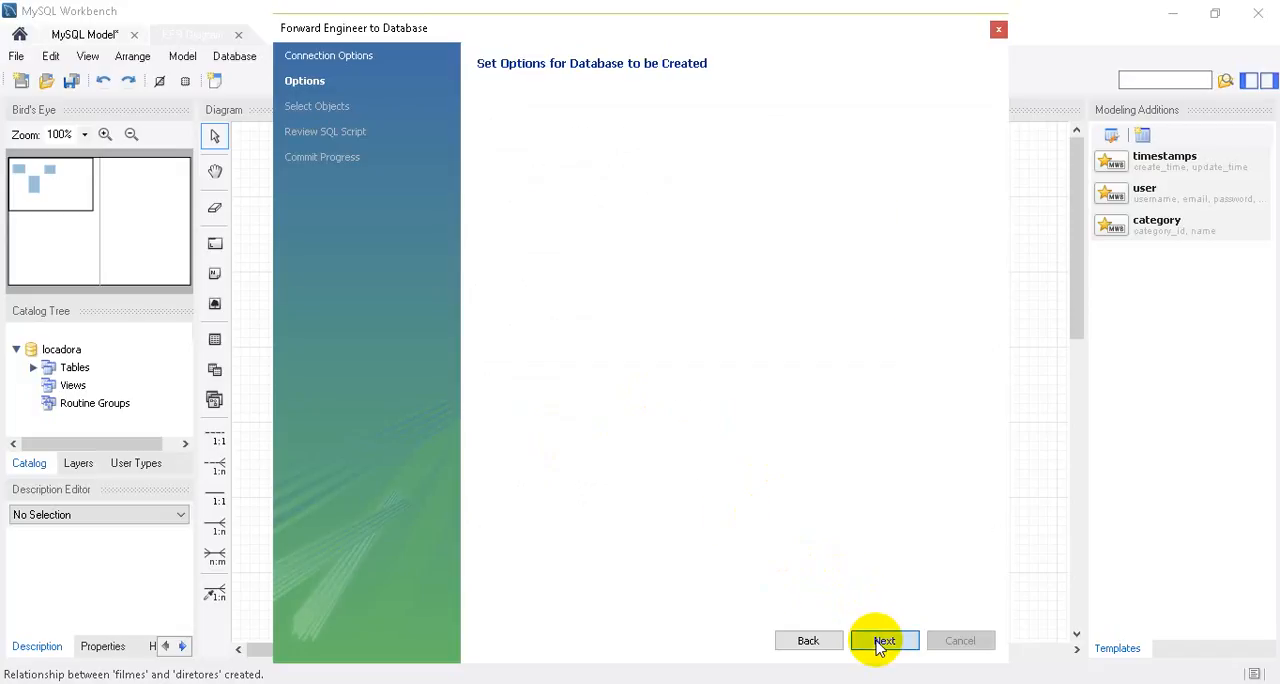
type("******")
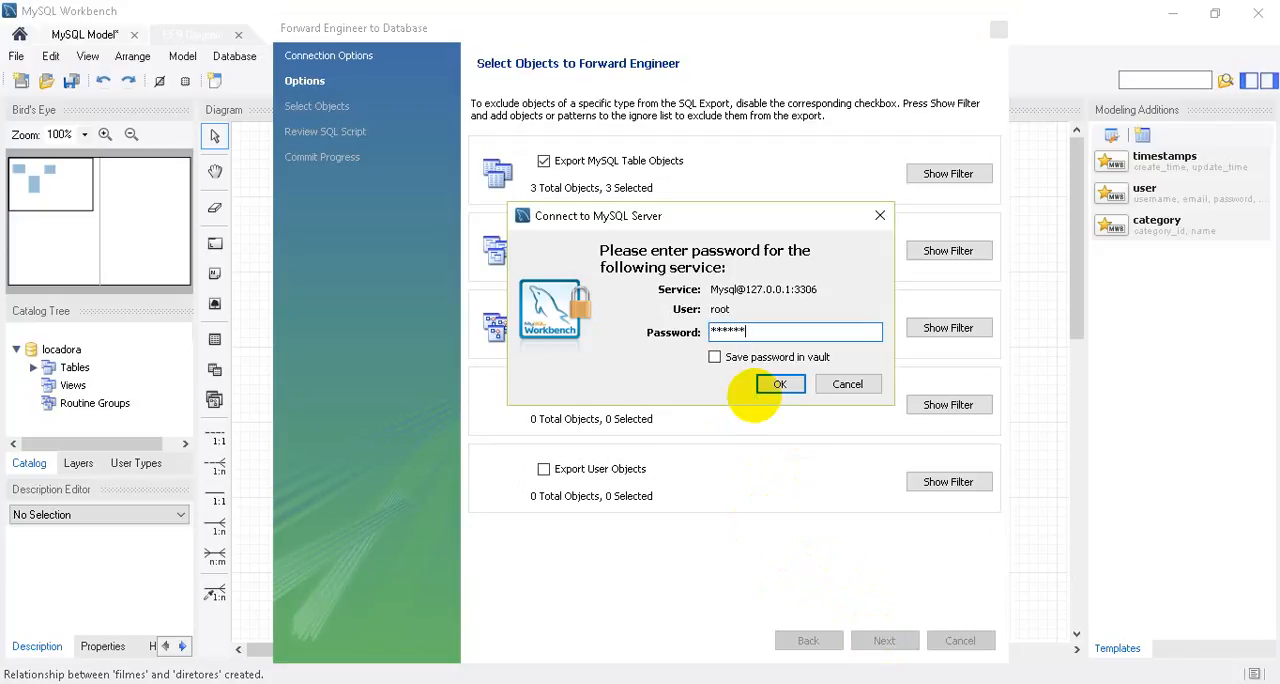
key("Return")
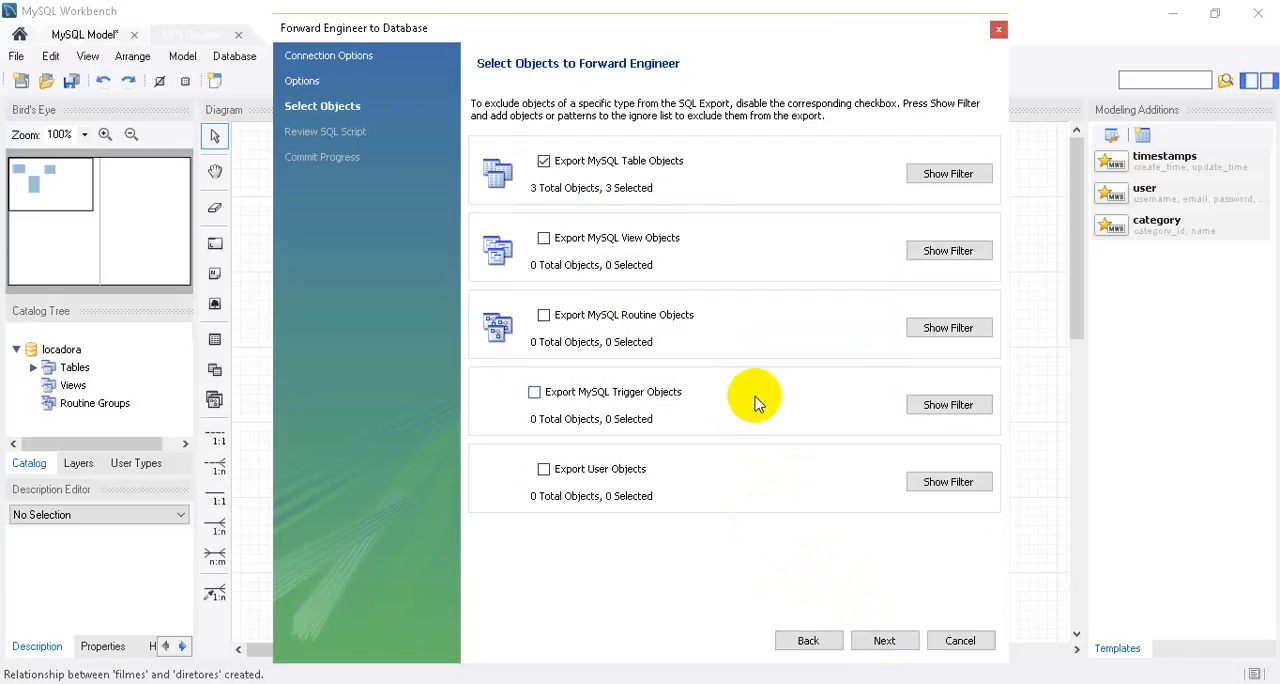
Show the table objects selected for export, and generate and review the full SQL script for the locadora schema.
left_click(935, 176)
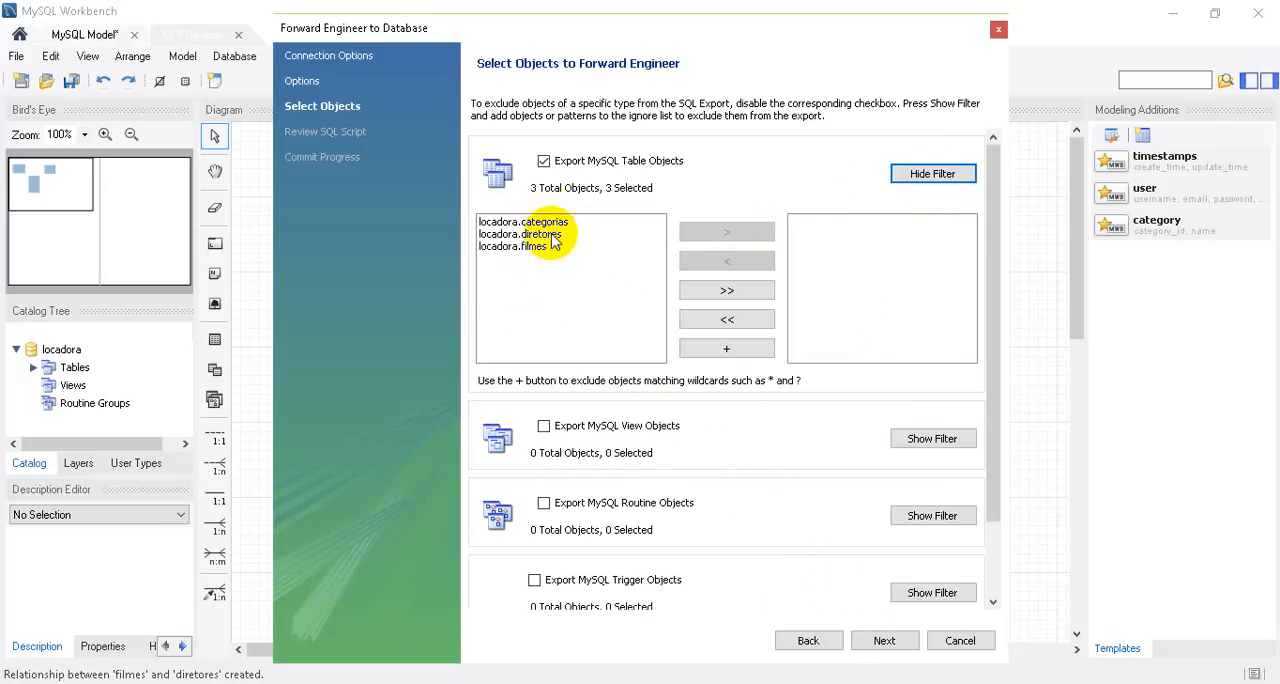
left_click(884, 641)
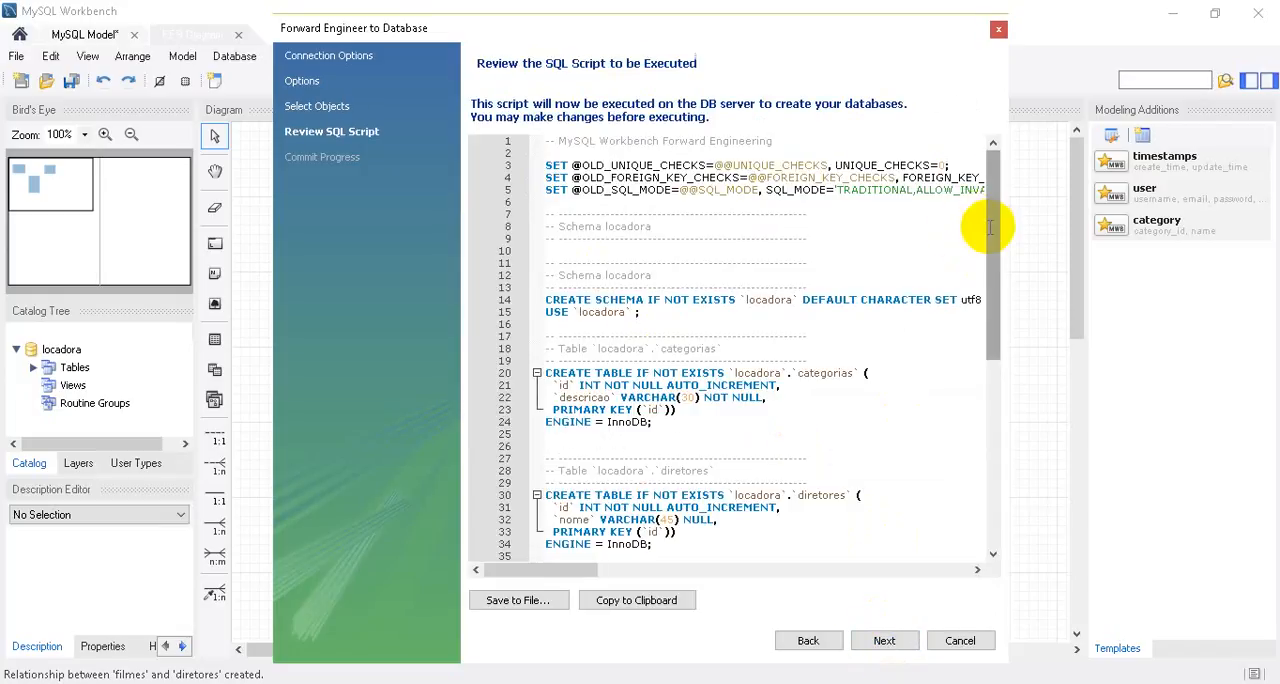
left_click_drag(986, 229, 1012, 472)
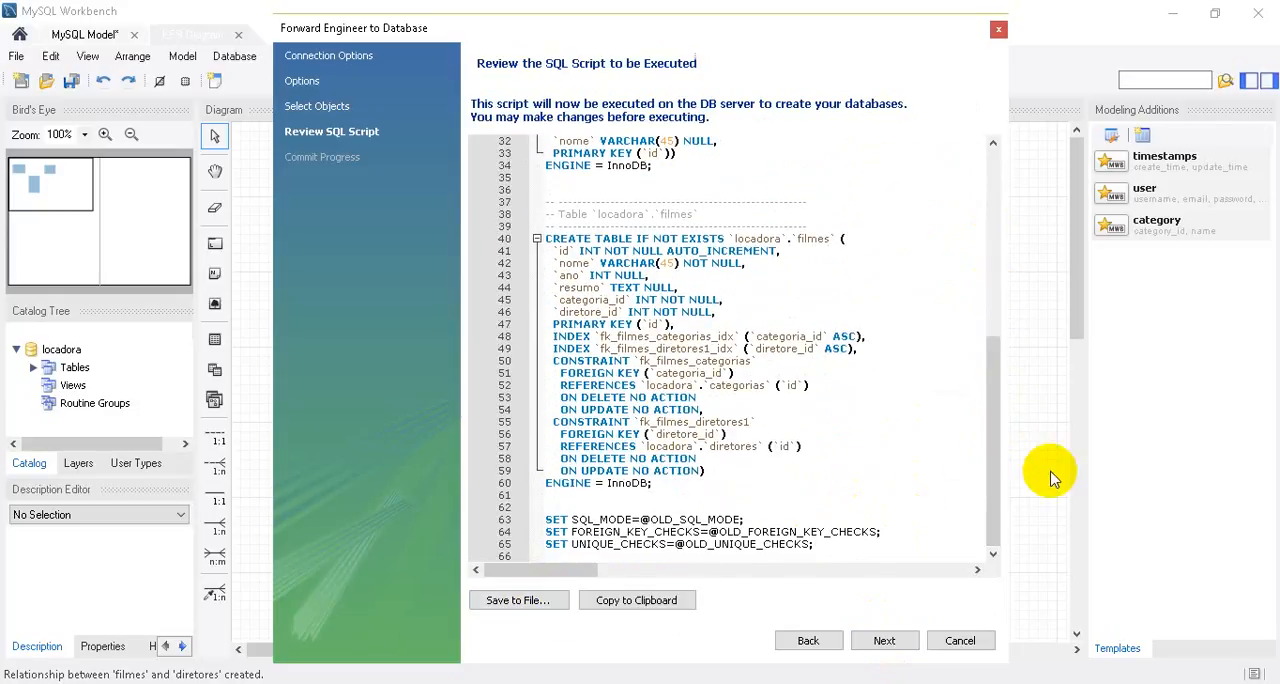
left_click_drag(993, 310, 1005, 247)
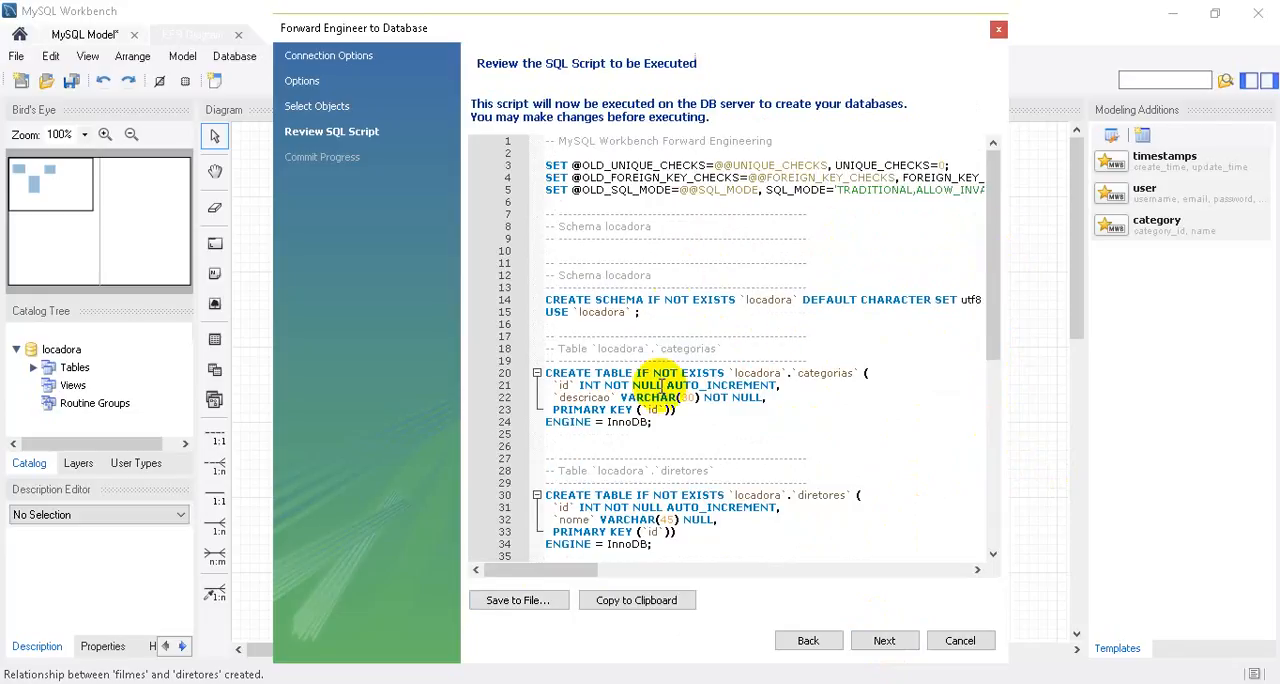
left_click_drag(990, 226, 984, 420)
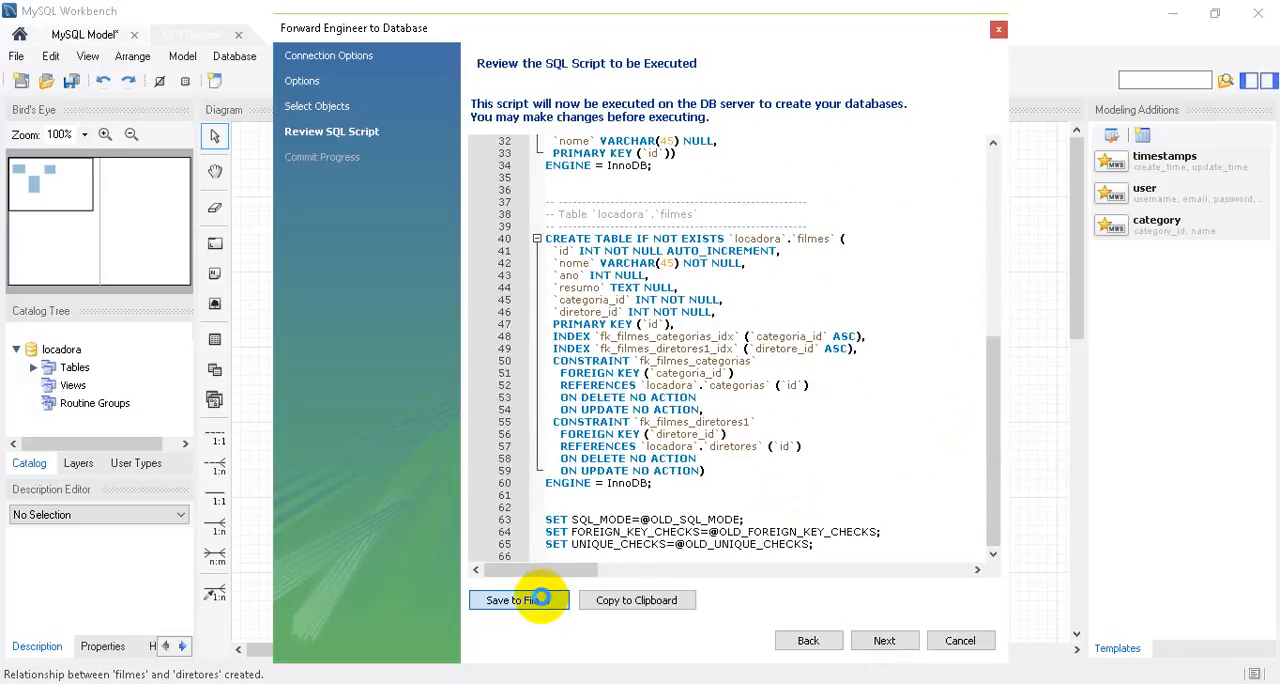
Execute the forward-engineered script on the server without saving it to a file, and close the wizard.
left_click(541, 598)
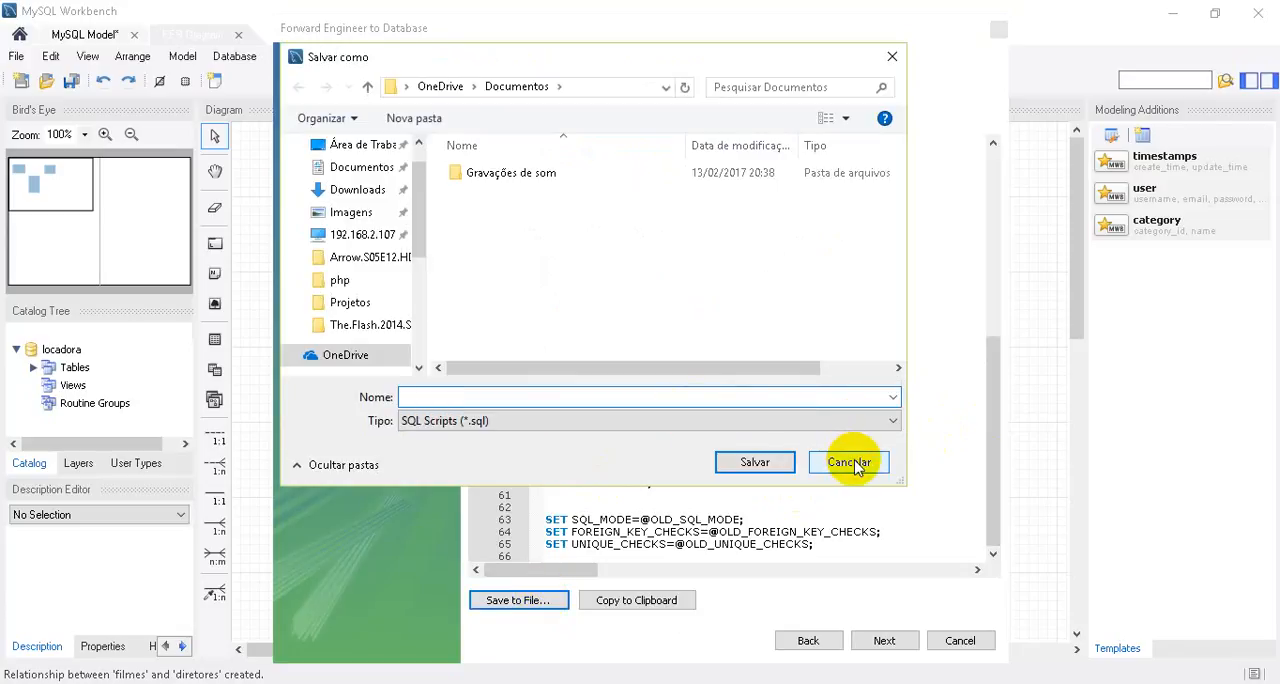
left_click(850, 462)
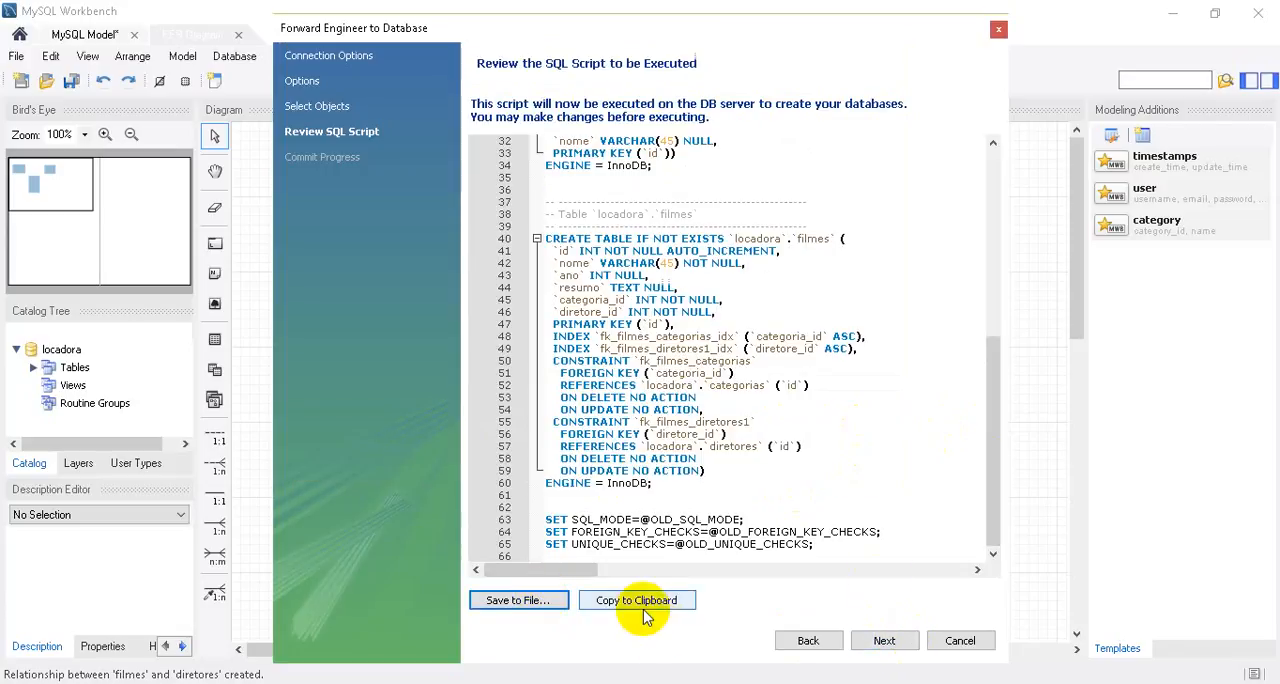
left_click(886, 643)
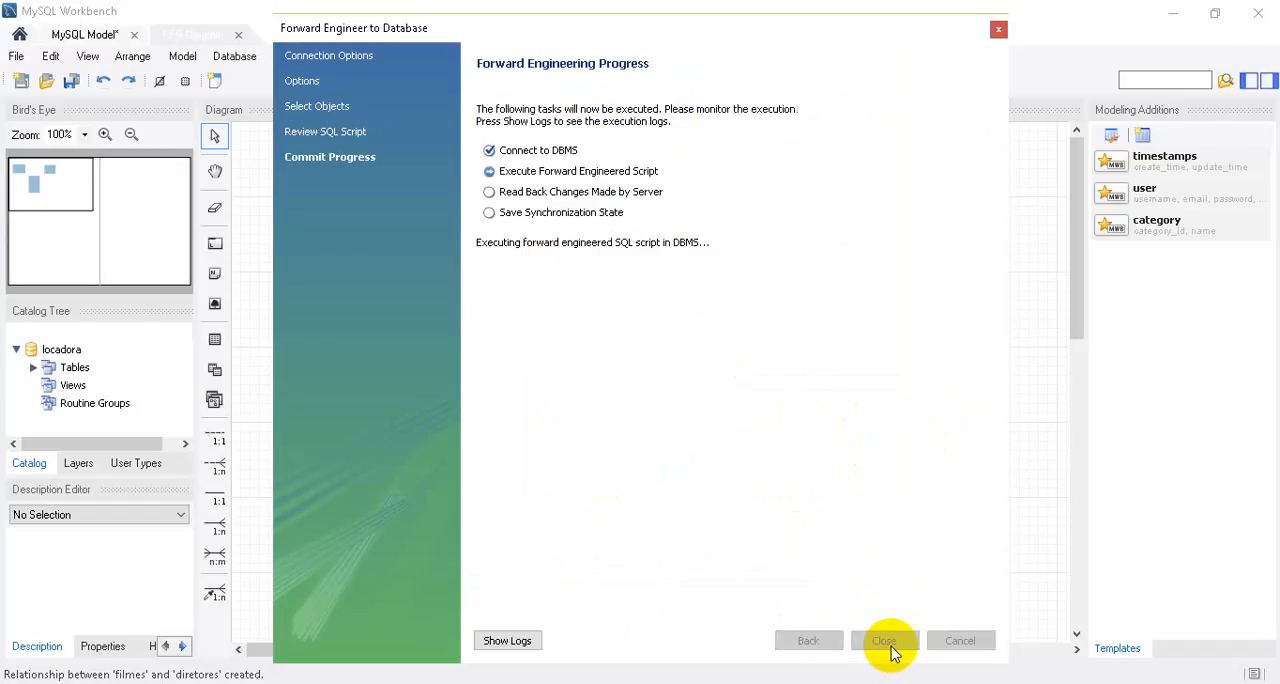
left_click(886, 641)
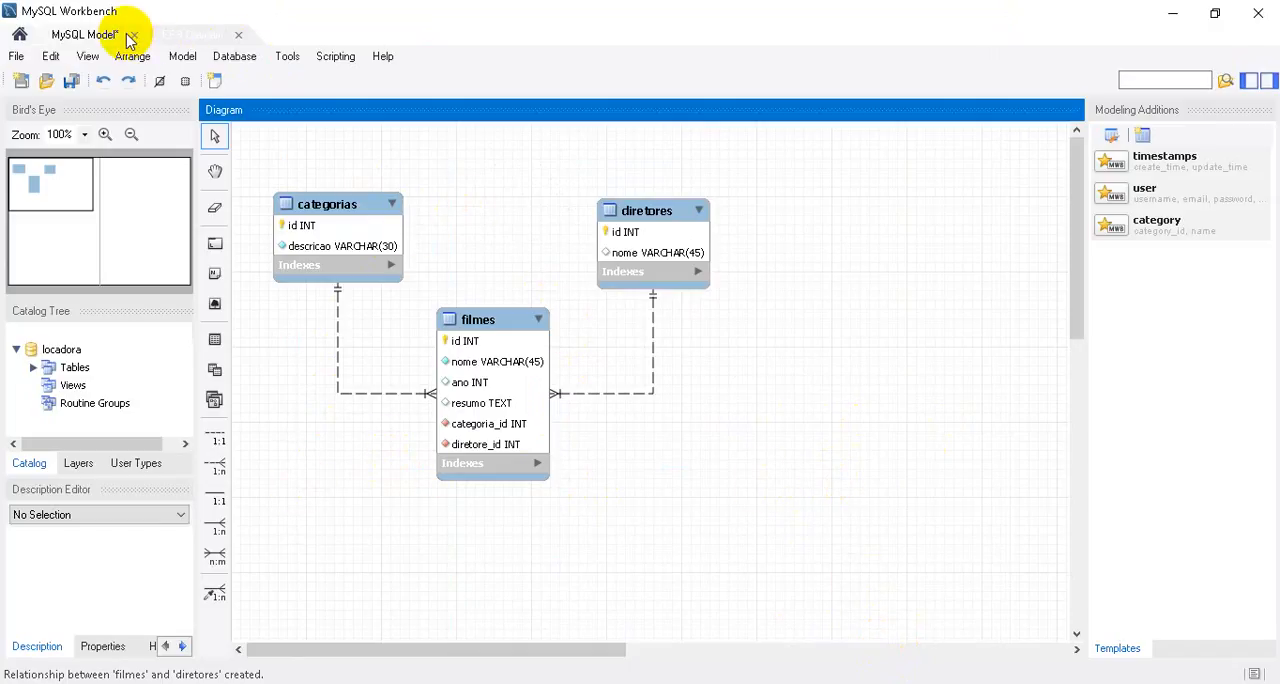
Start saving the model under the name diagrama and browse to the Multimidia folder on drive C:.
left_click(71, 81)
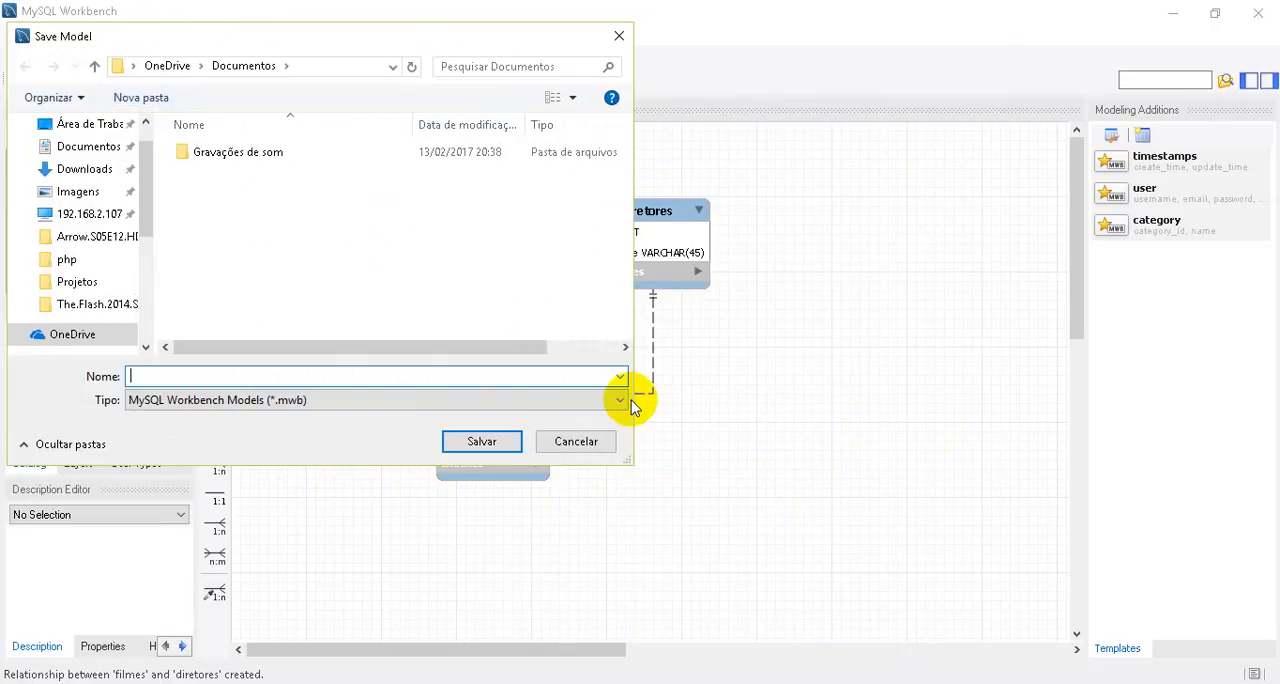
type("diagrama")
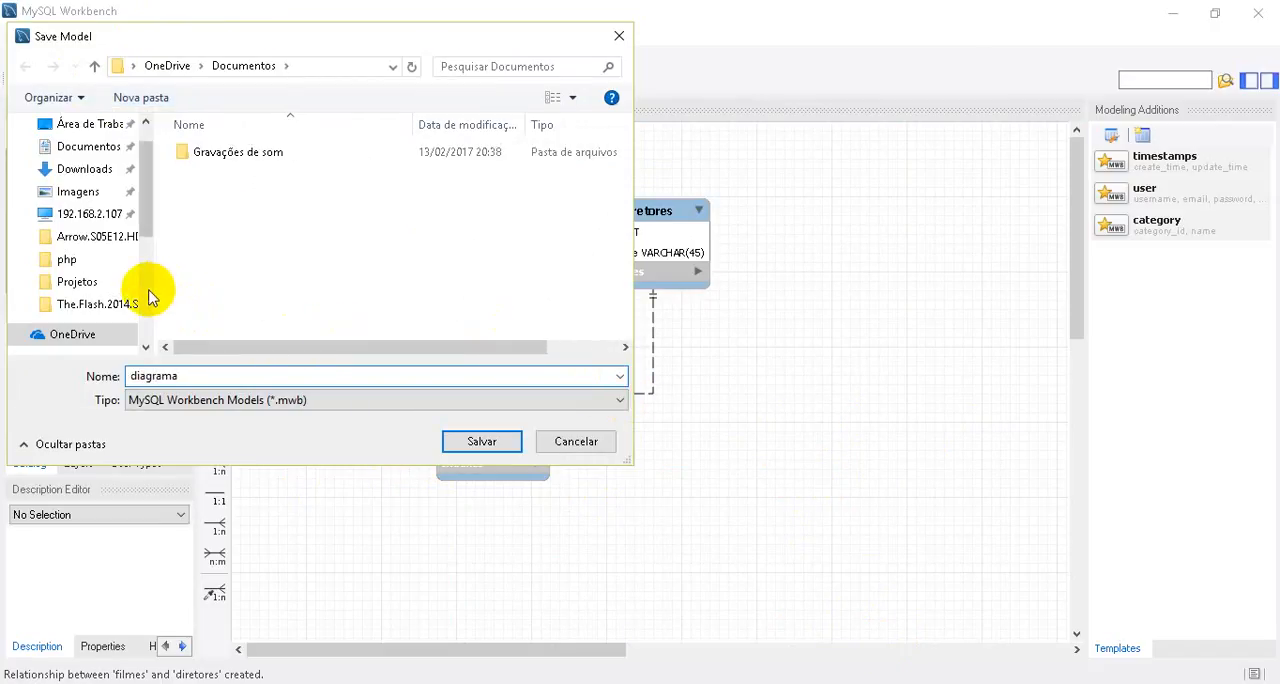
scroll(140, 290, "down", 5)
left_click(97, 290)
left_click(242, 236)
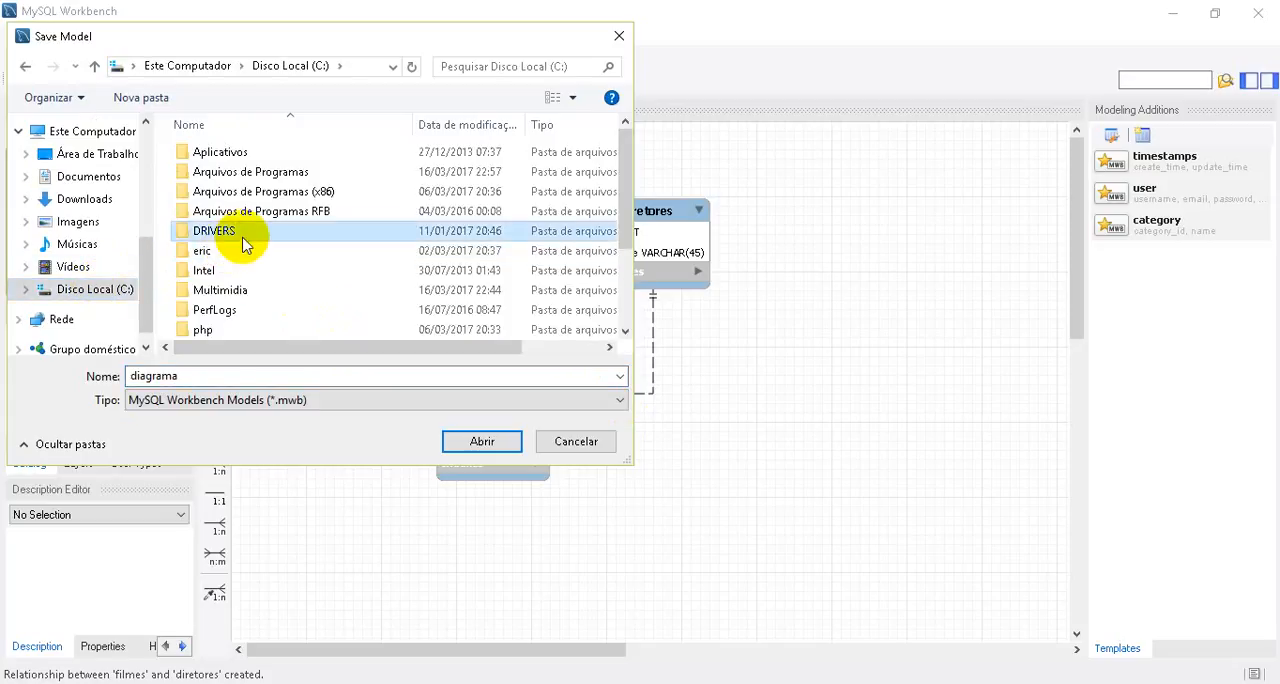
key("m")
key("Return")
key("h")
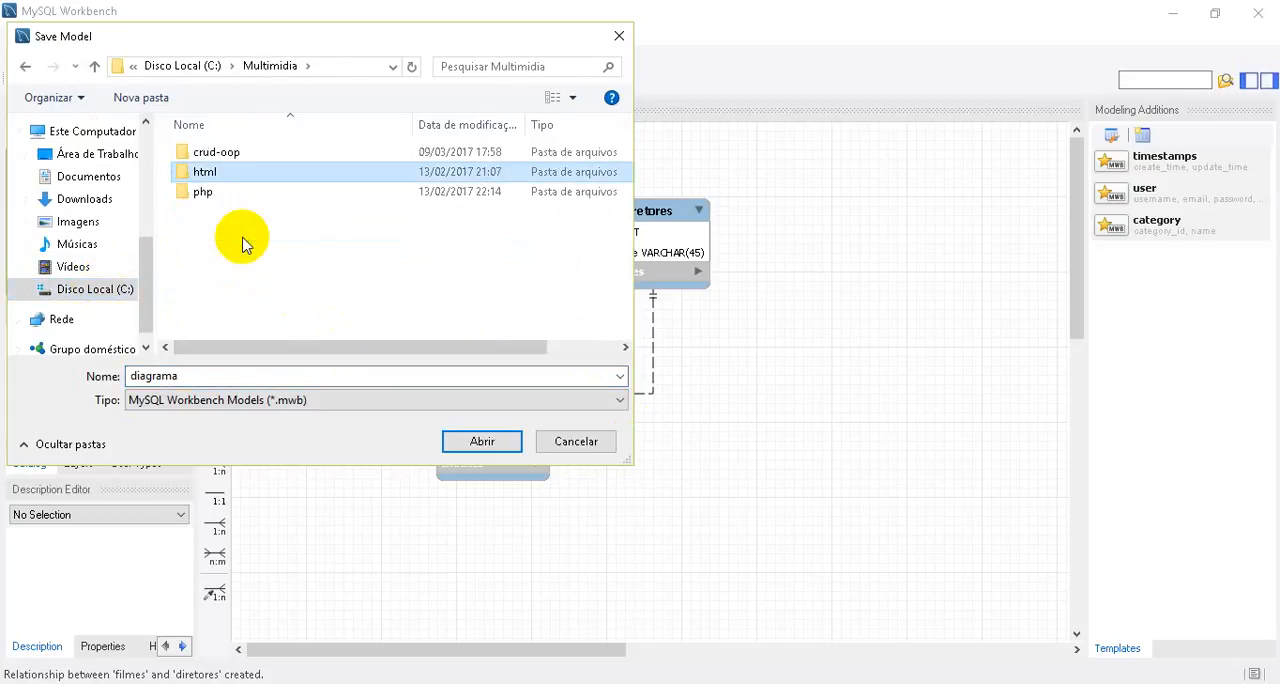
left_click(242, 238)
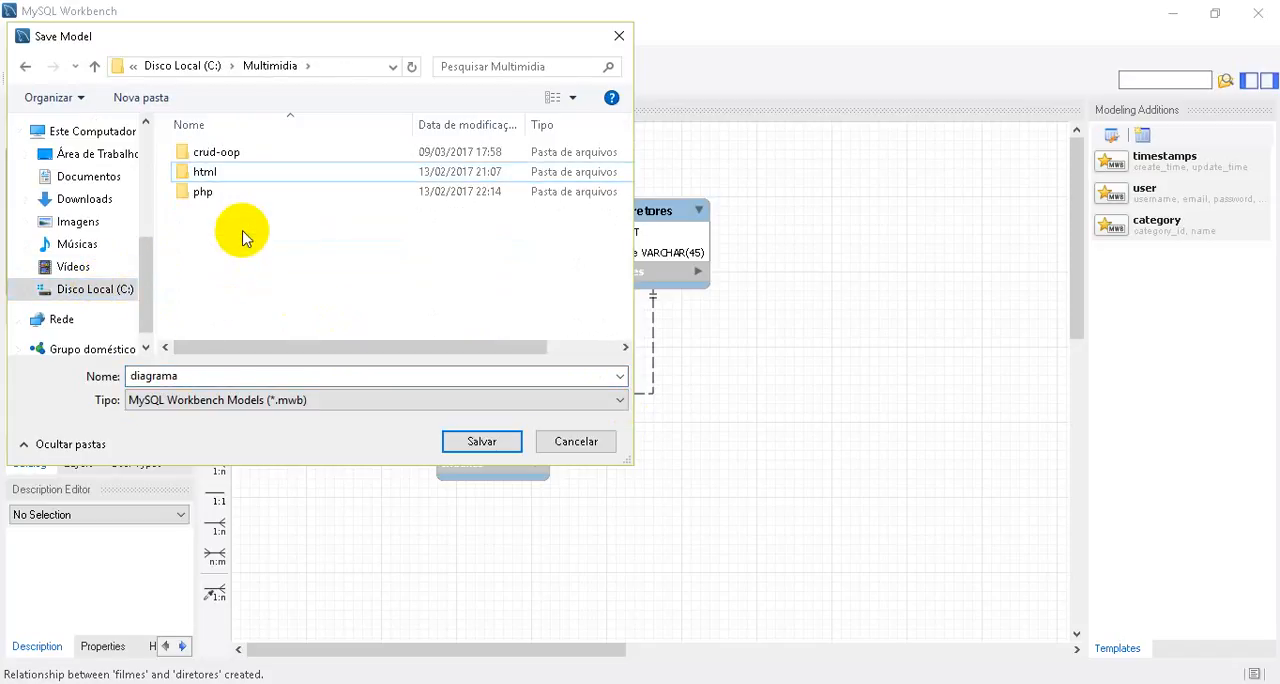
Create a folder named mysql inside Multimidia and save the model in it as diagrama-locadora.
left_click(141, 100)
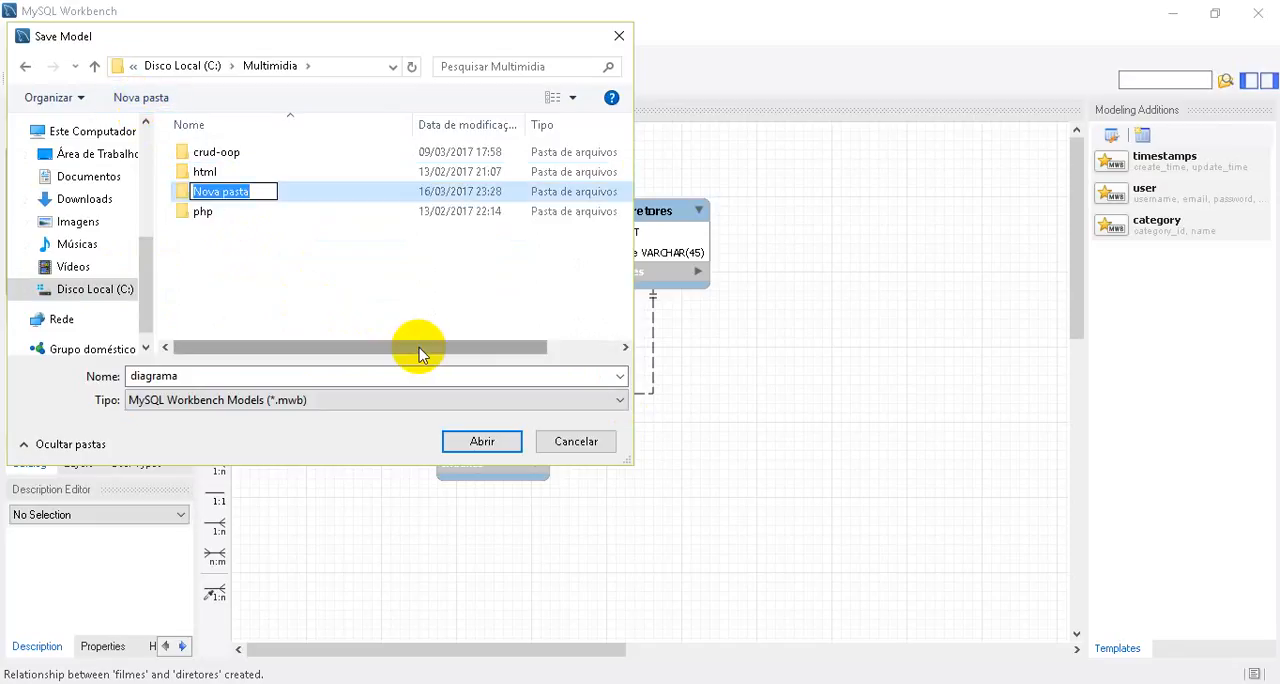
type("mys")
key("Return")
key("Return")
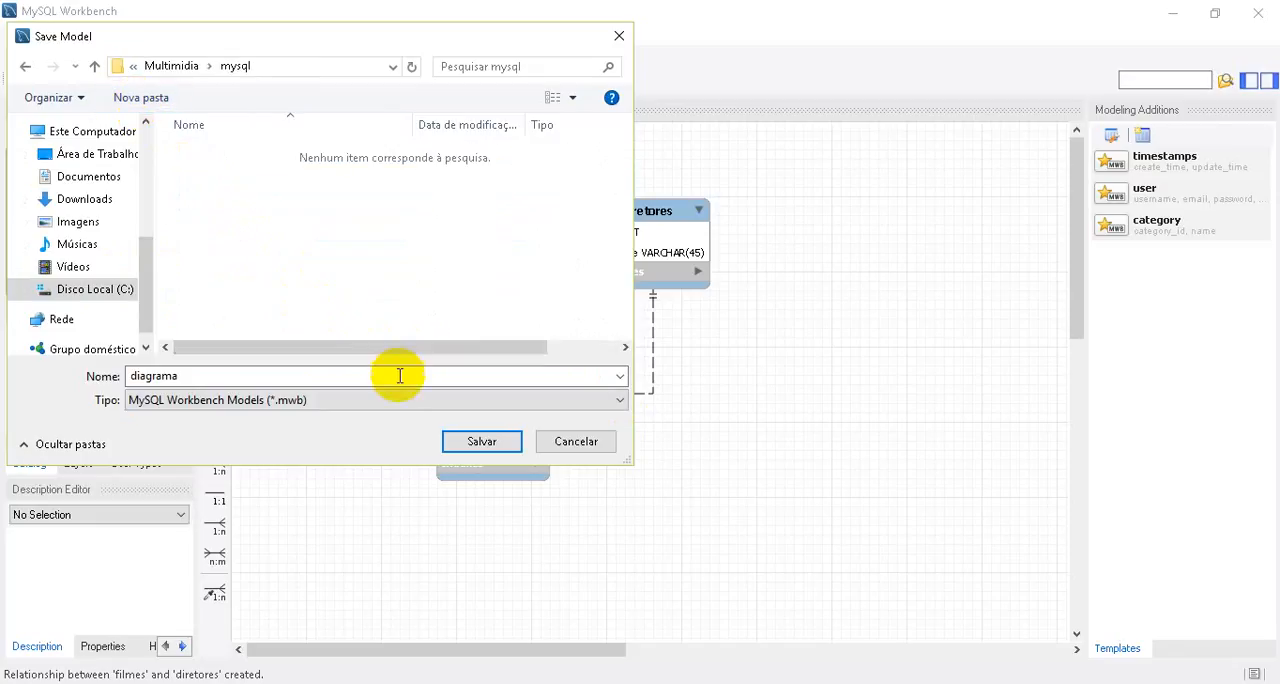
left_click(397, 378)
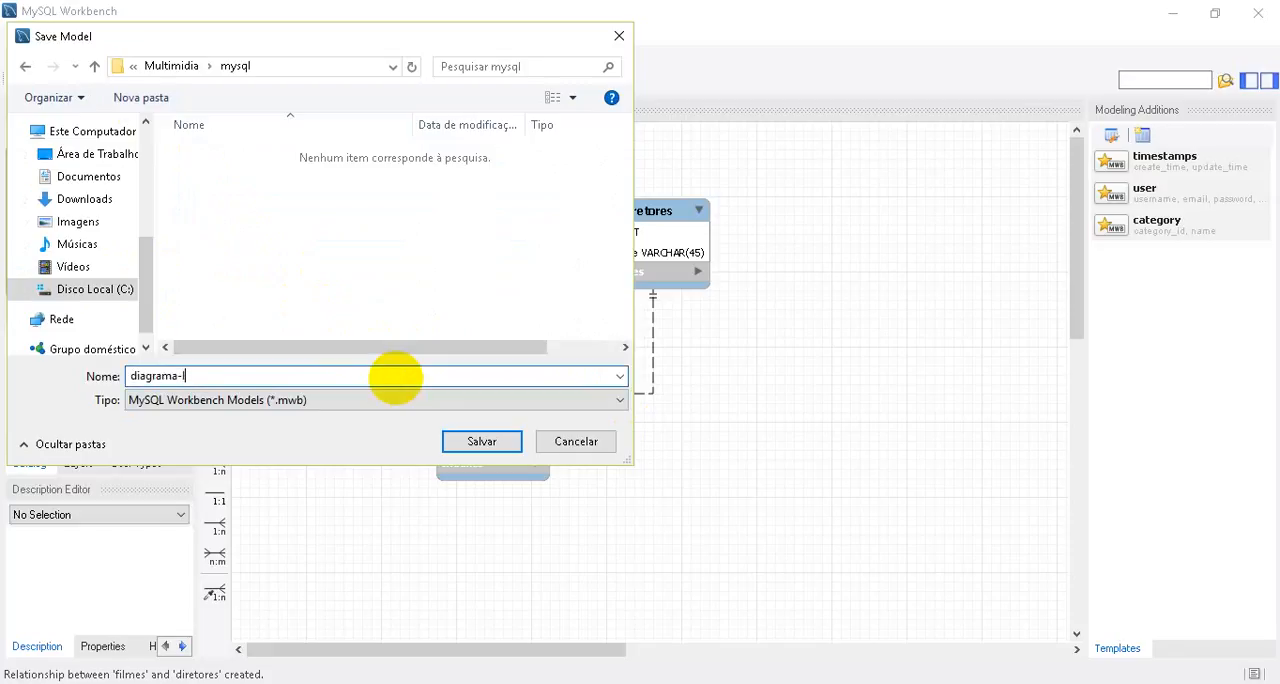
type("-locadora")
key("Return")
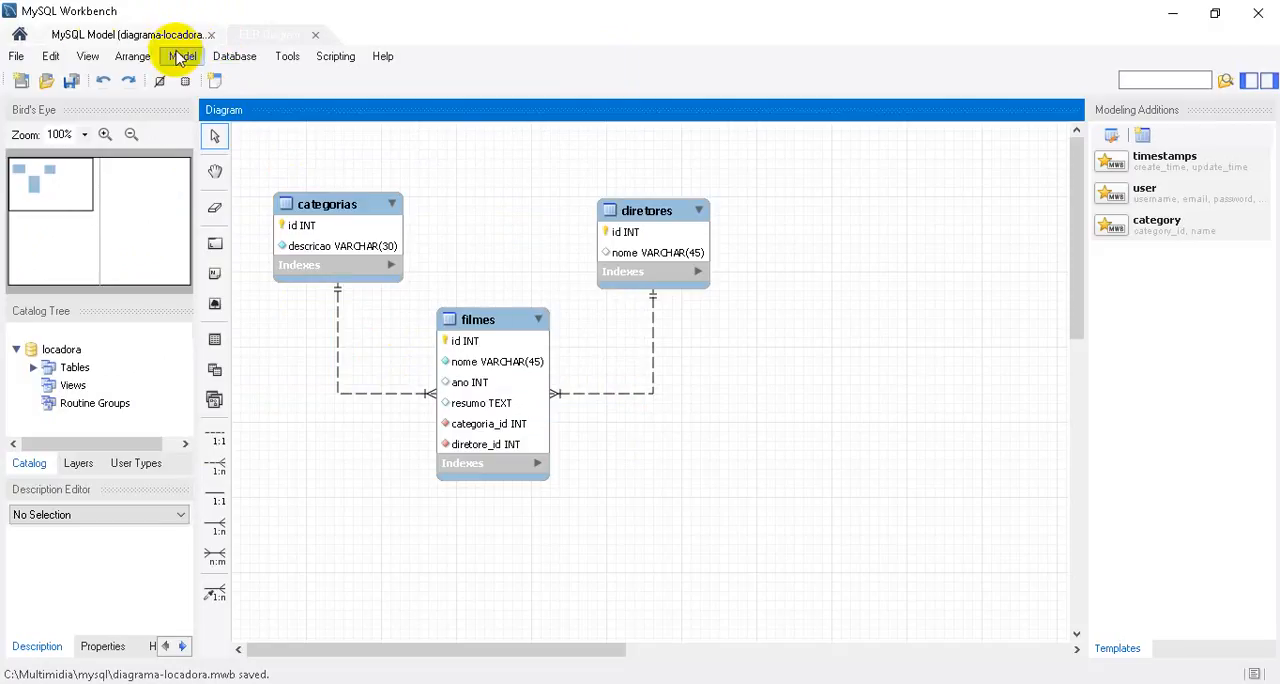
Close the EER diagram and the diagrama-locadora model.
left_click(205, 35)
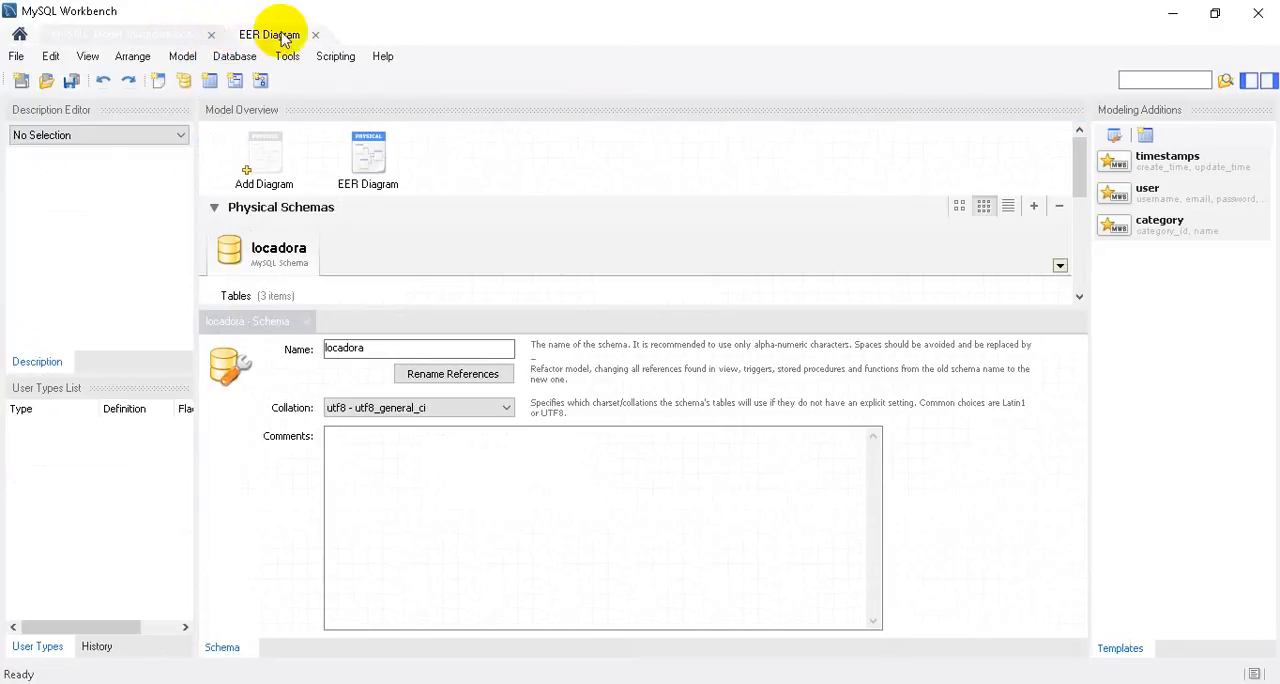
left_click(315, 35)
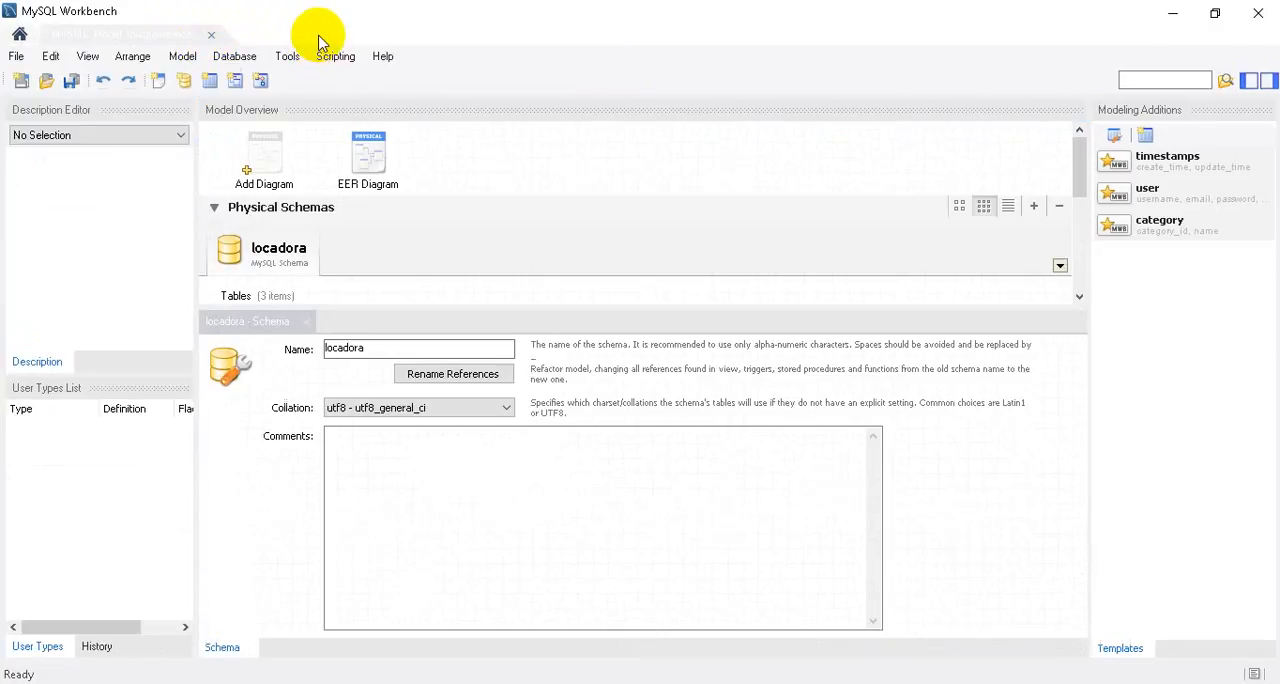
left_click(211, 35)
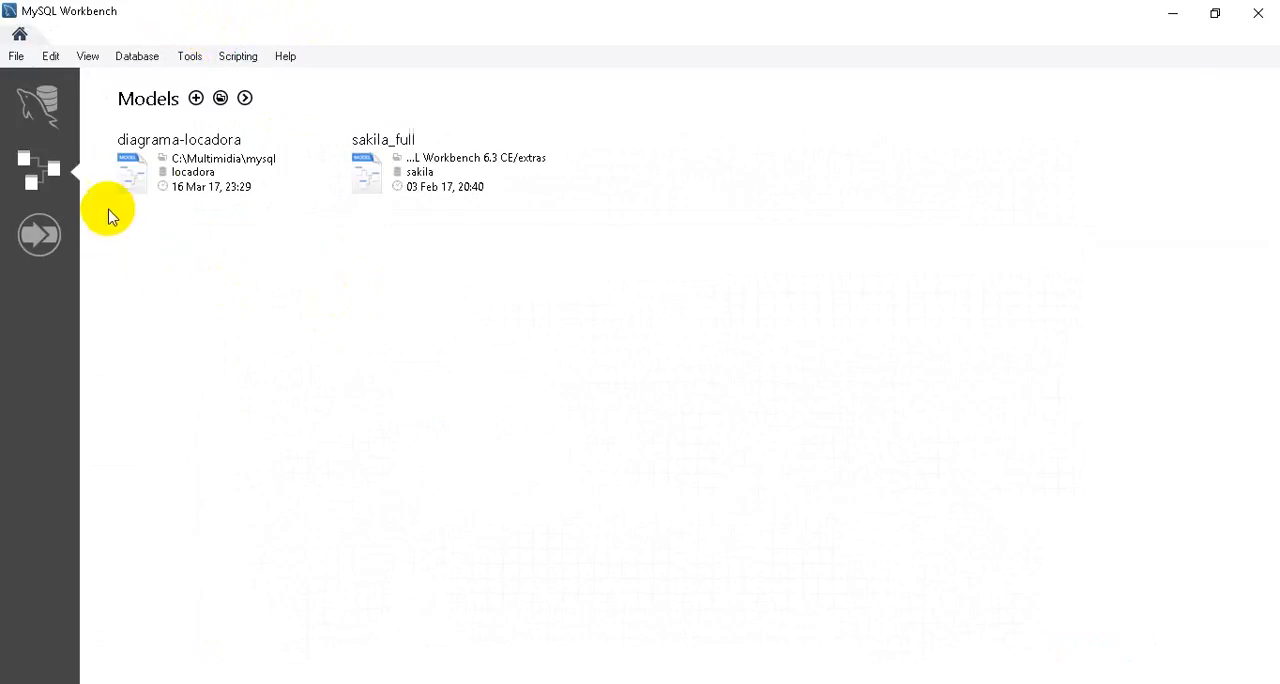
Open the Local instance MySQL57 connection, entering the root user's password.
left_click(51, 120)
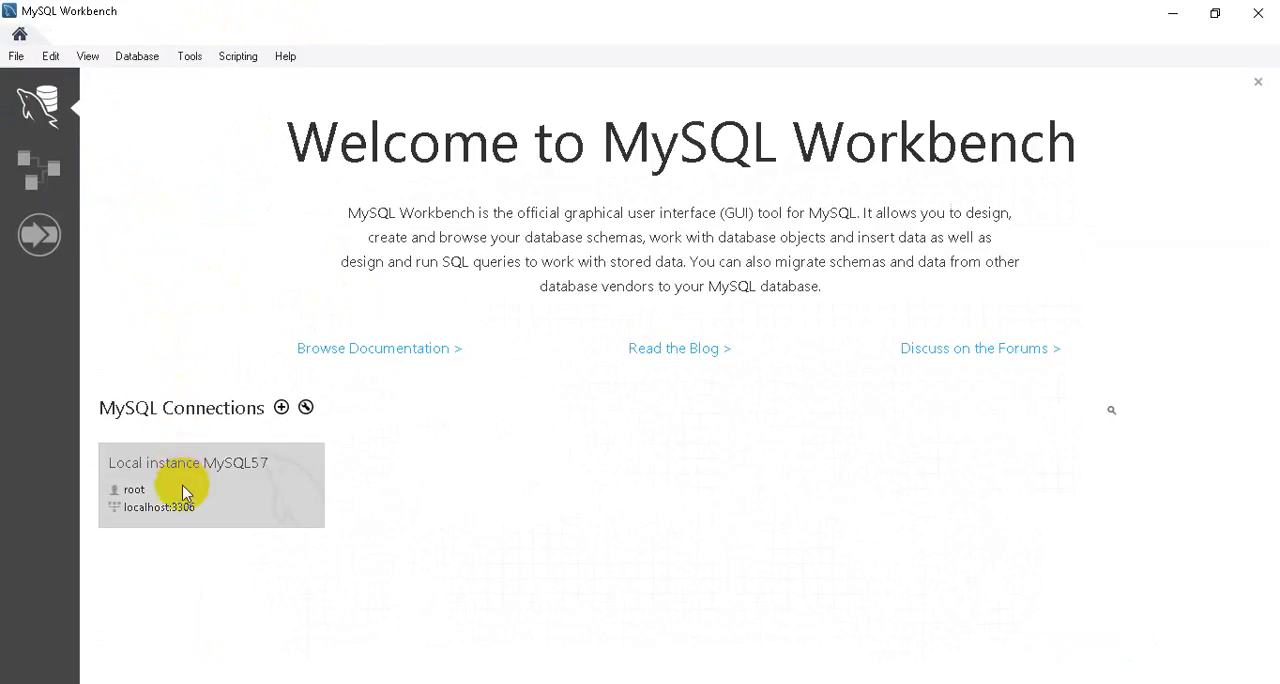
left_click(219, 484)
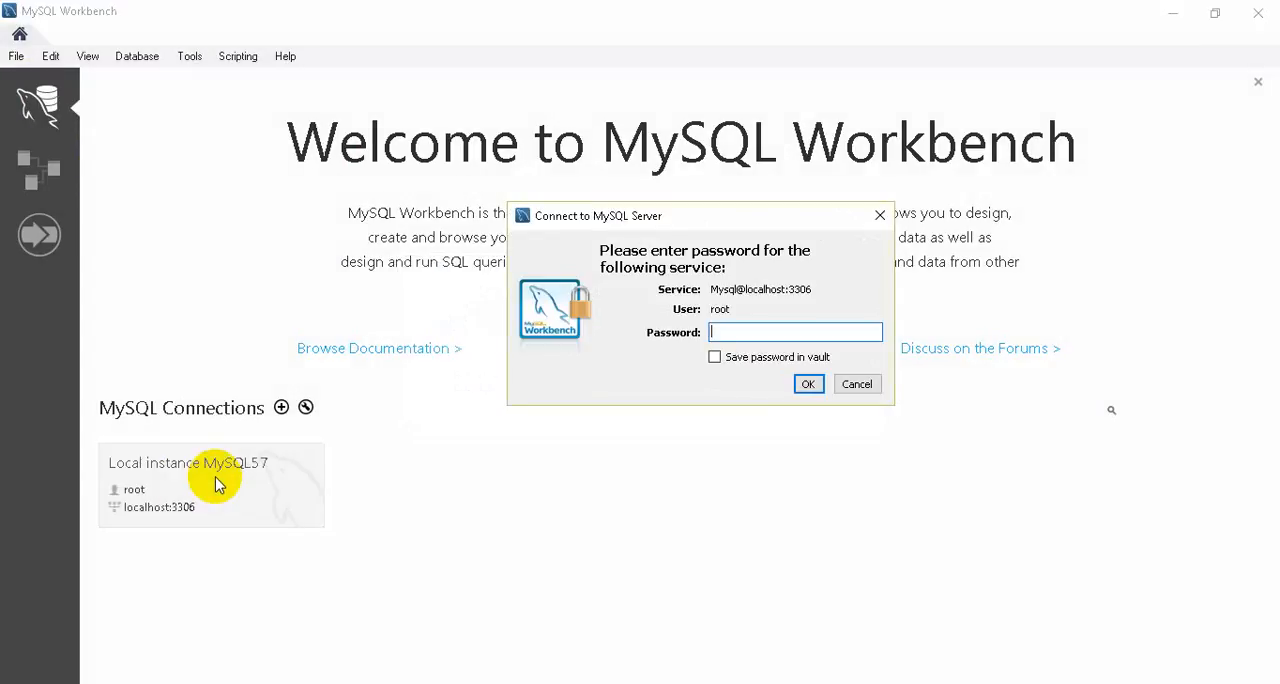
key("Return")
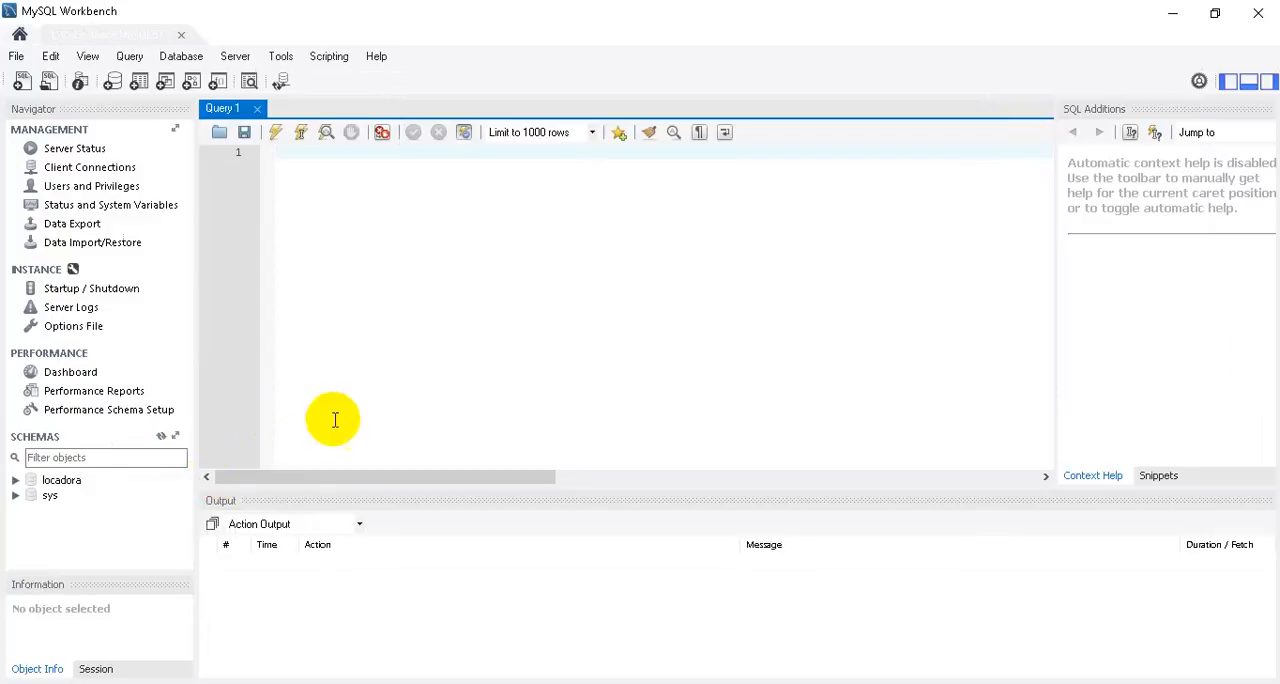
Make locadora the default schema, list its tables in the schema tree, and collapse the schema again.
double_click(58, 483)
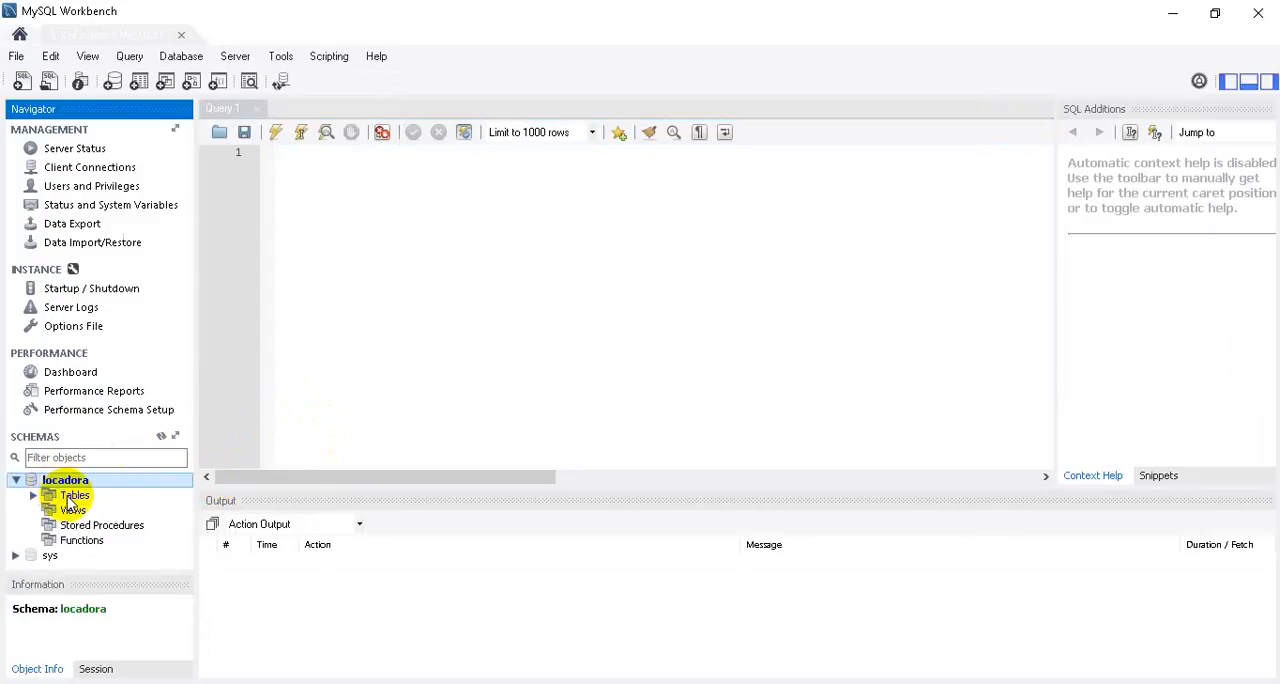
double_click(70, 498)
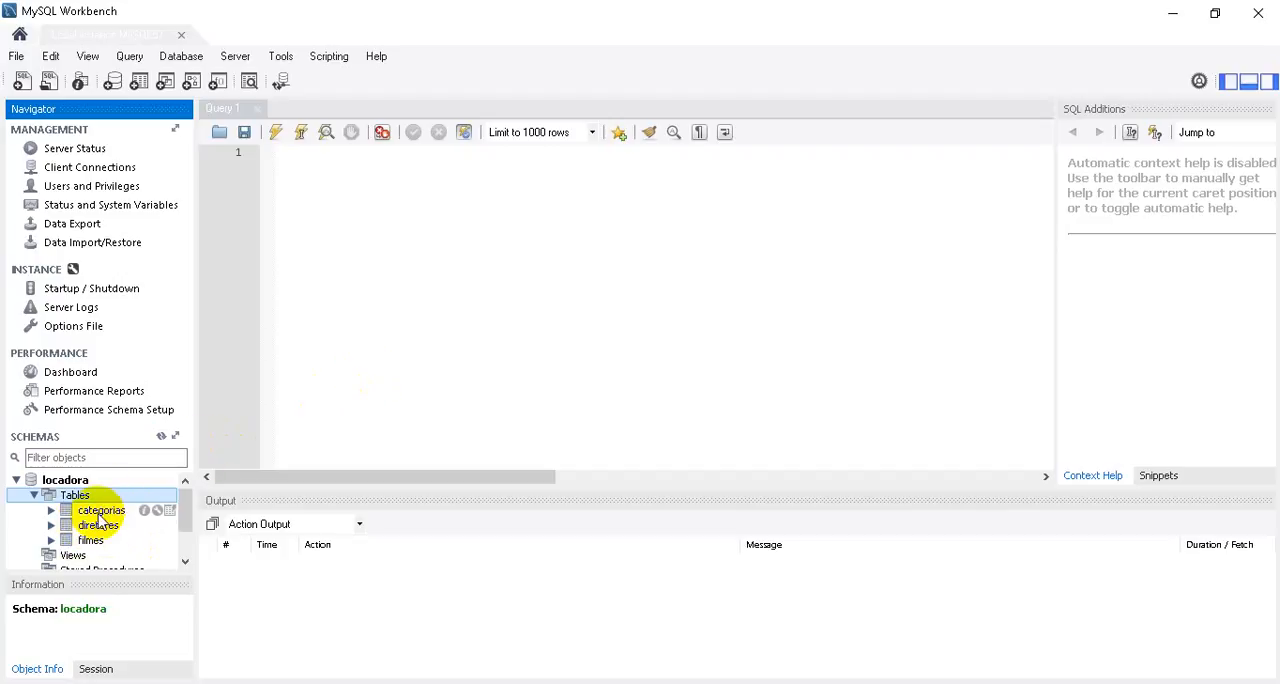
left_click(16, 480)
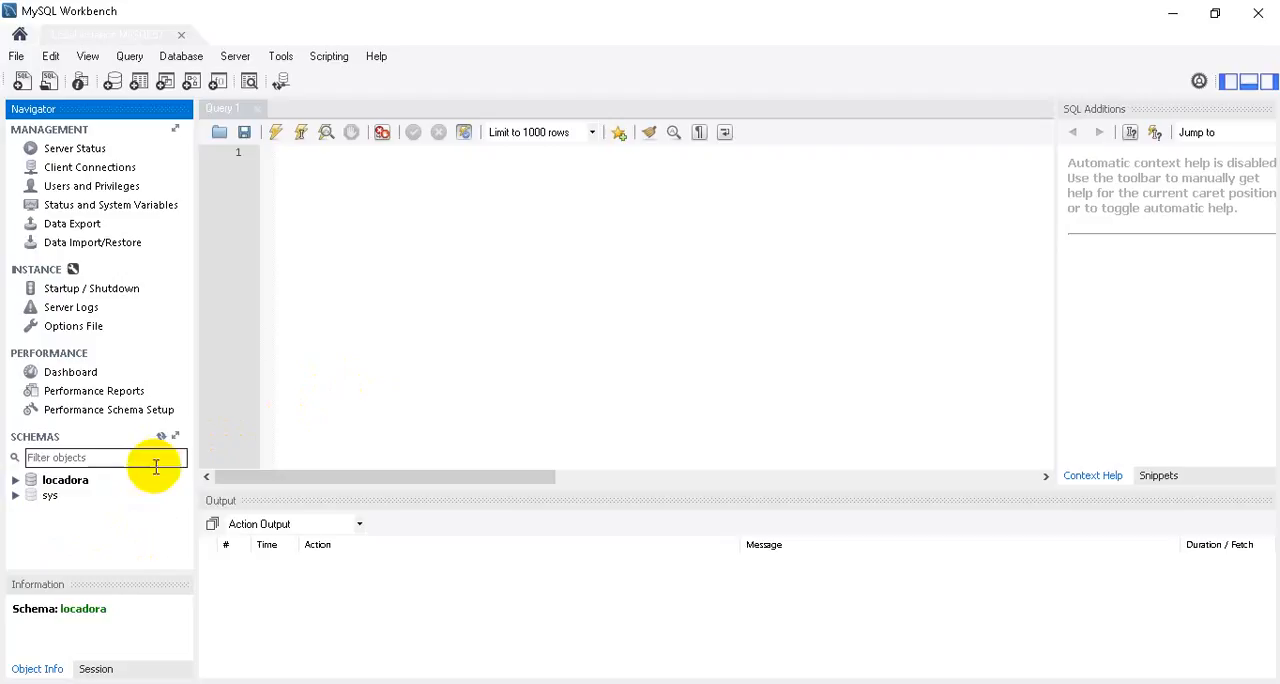
Open the SQL script dbschema from the crud-oop folder inside Multimidia on drive C.
left_click(16, 56)
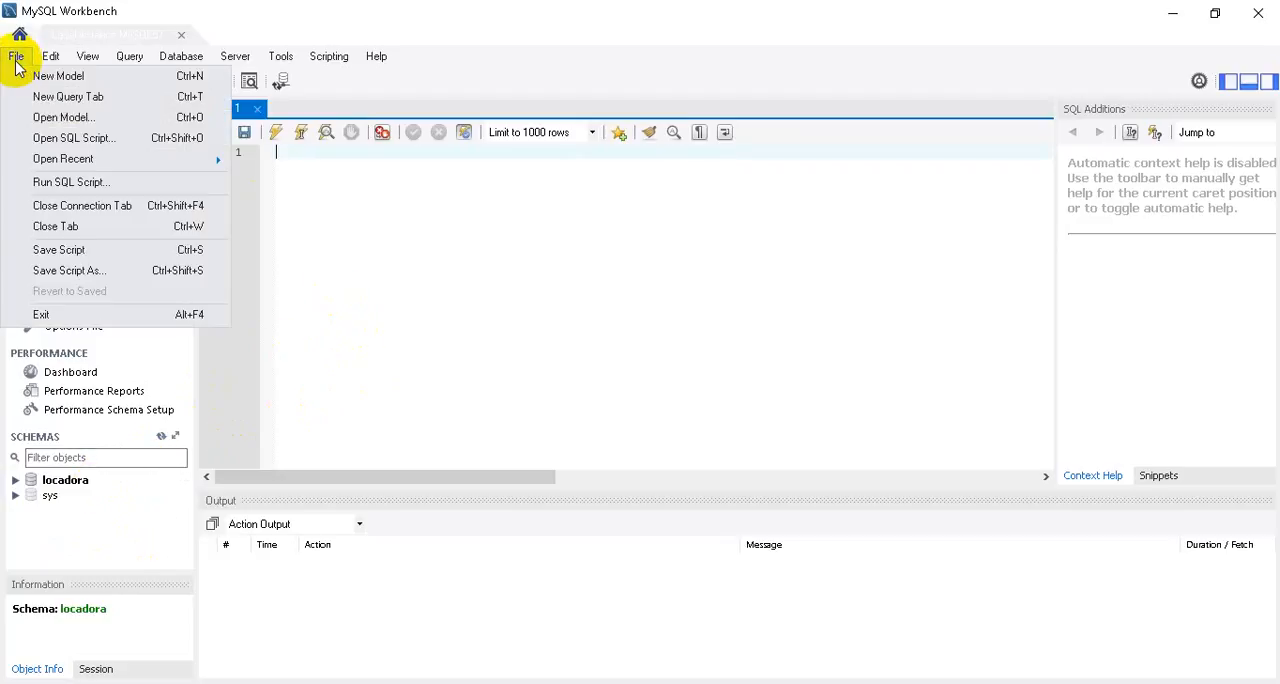
left_click(76, 142)
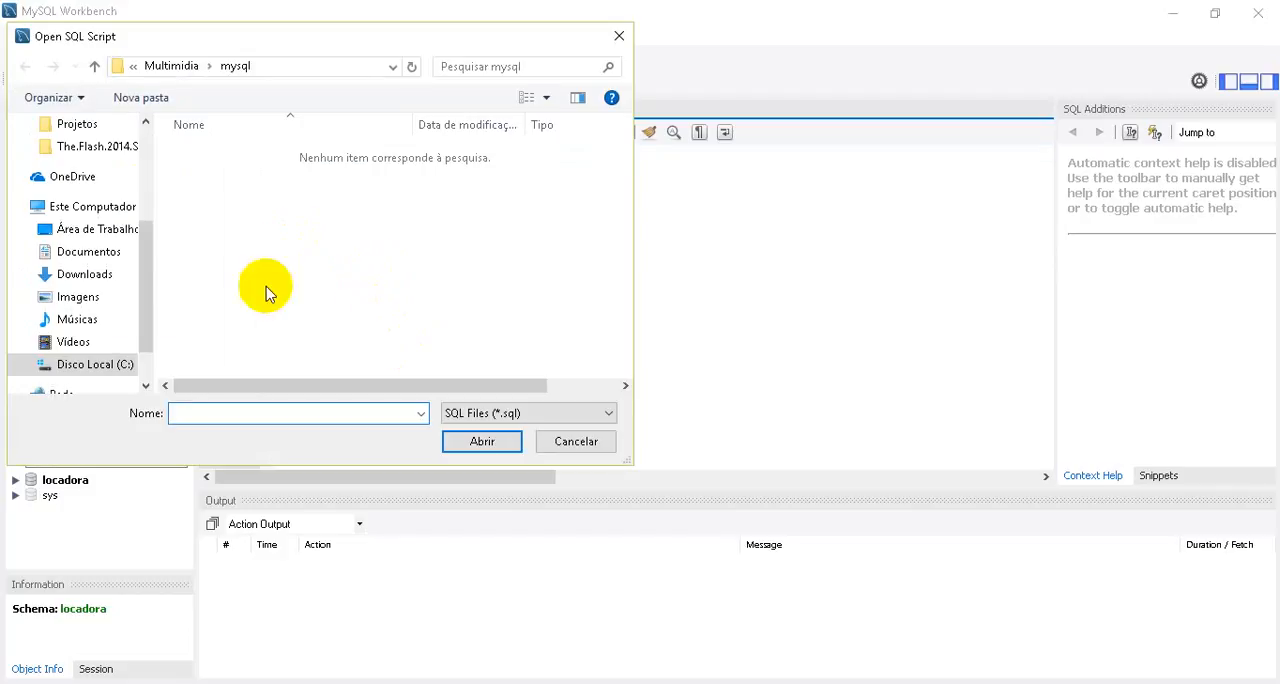
scroll(143, 323, "down", 2)
left_click(112, 319)
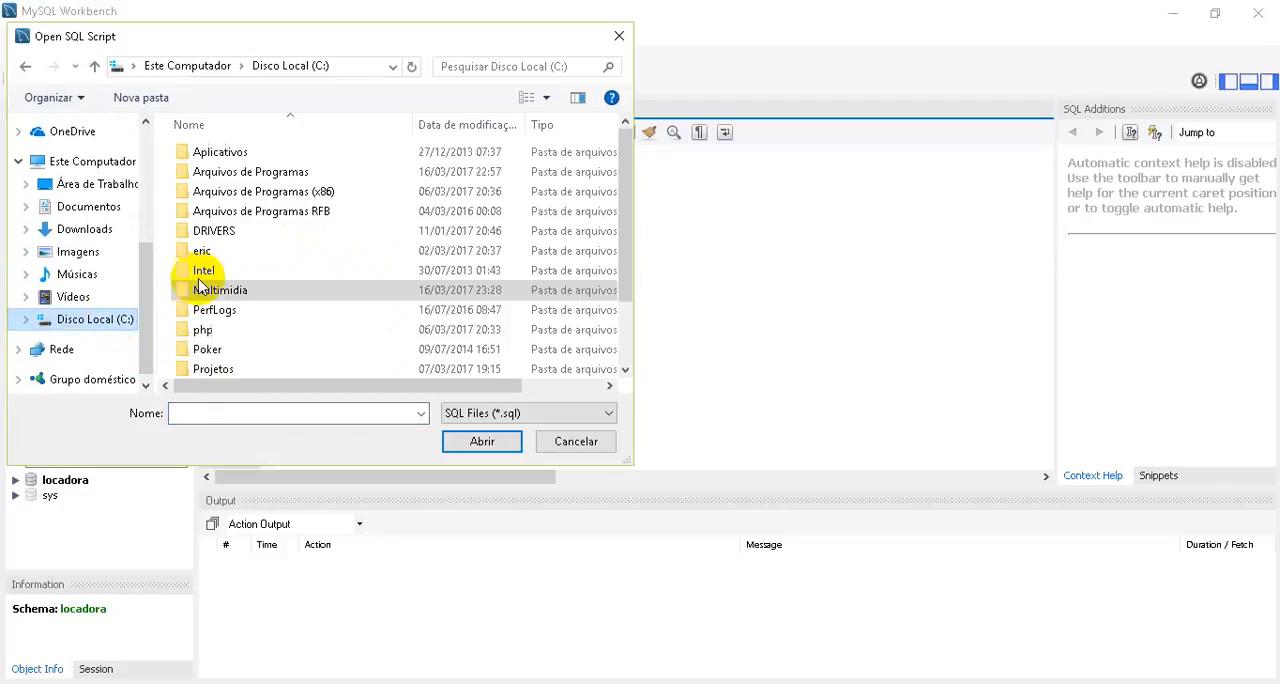
double_click(242, 291)
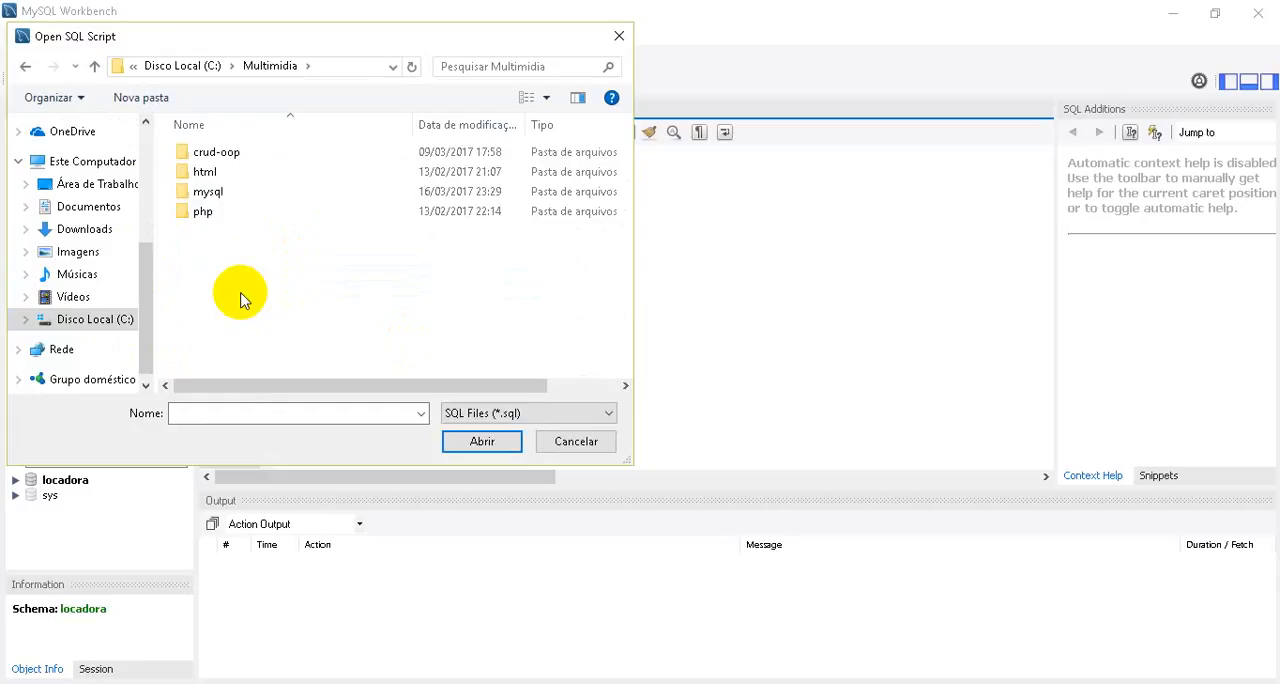
key("Down")
key("Return")
key("Down")
key("Down")
key("Down")
key("Down")
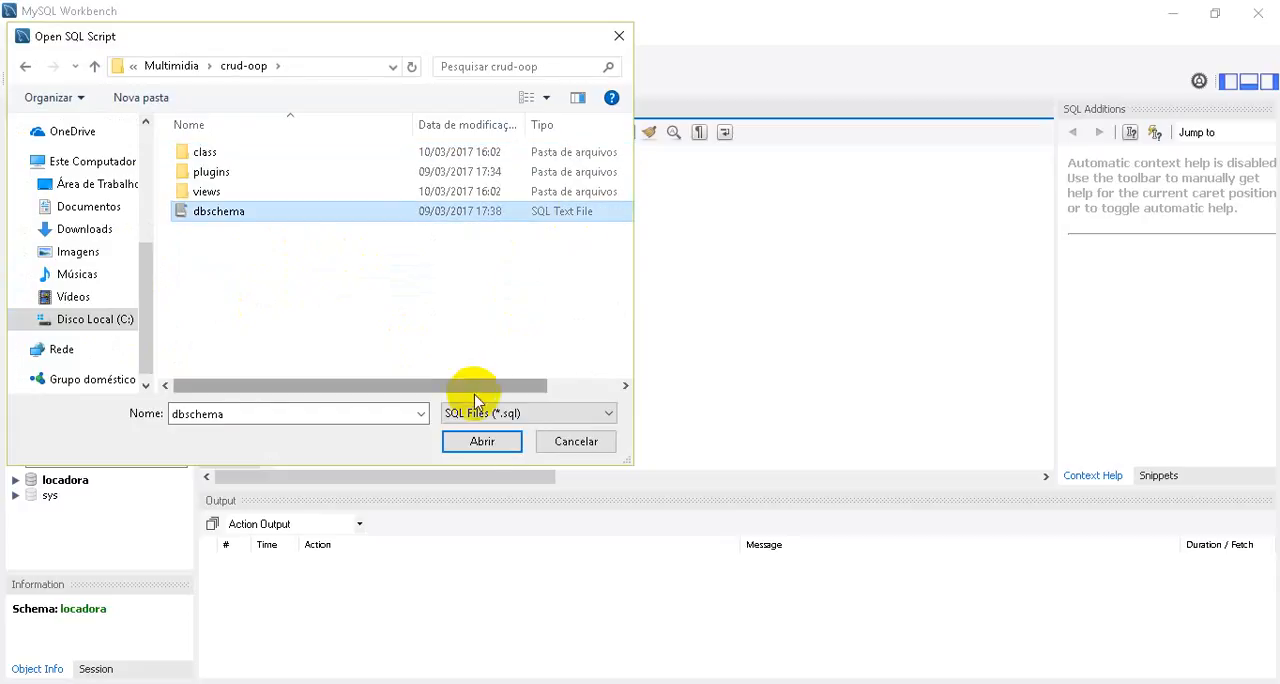
left_click(488, 446)
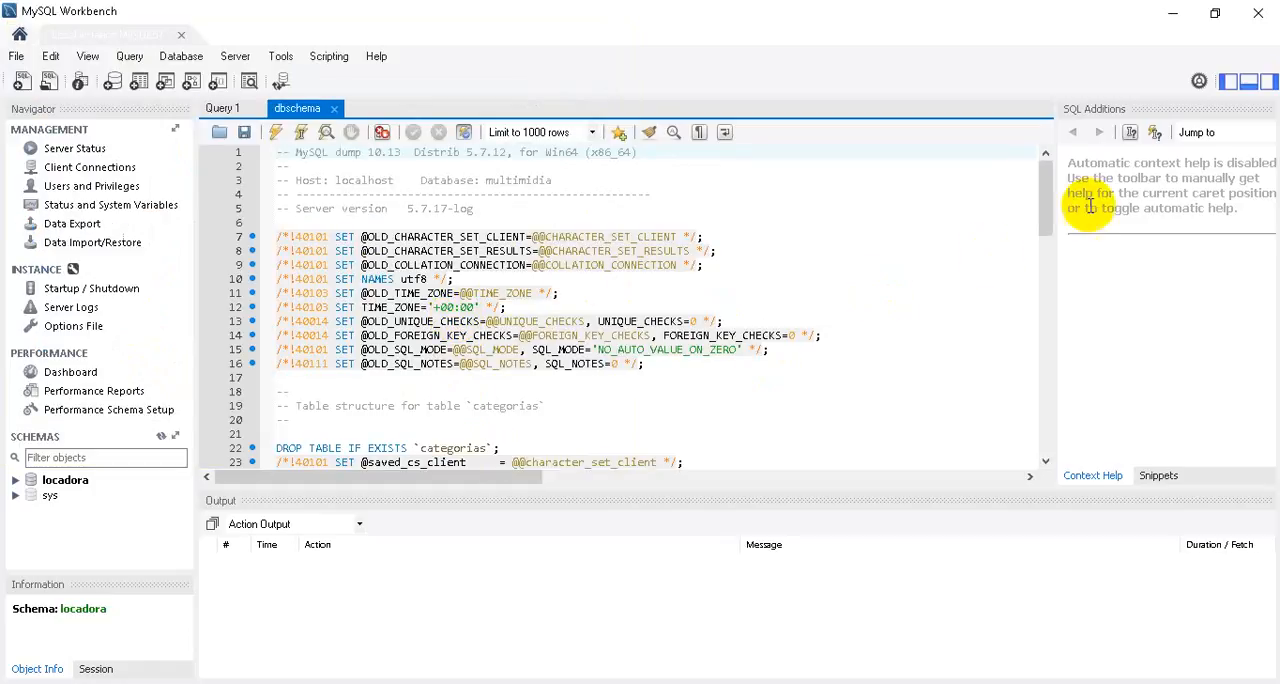
Execute the whole dbschema script on locadora, refresh the schema tree to list the schema's tables, and collapse it again.
left_click_drag(1045, 196, 1050, 392)
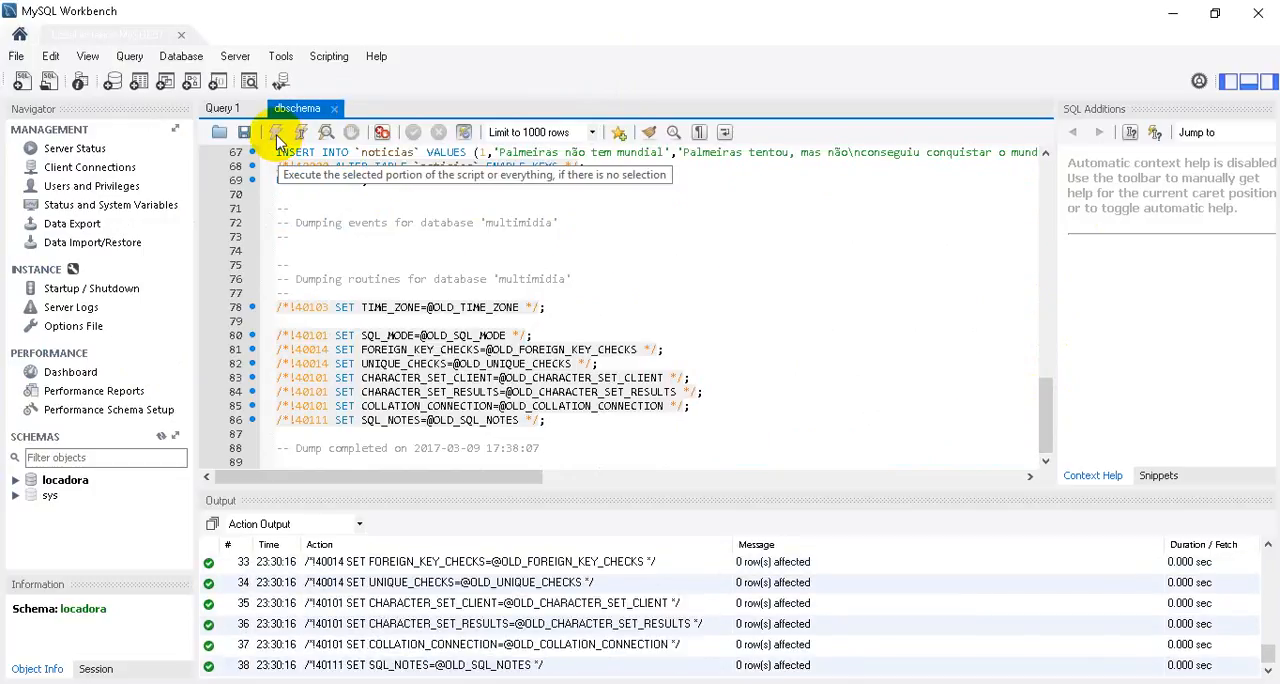
right_click(60, 535)
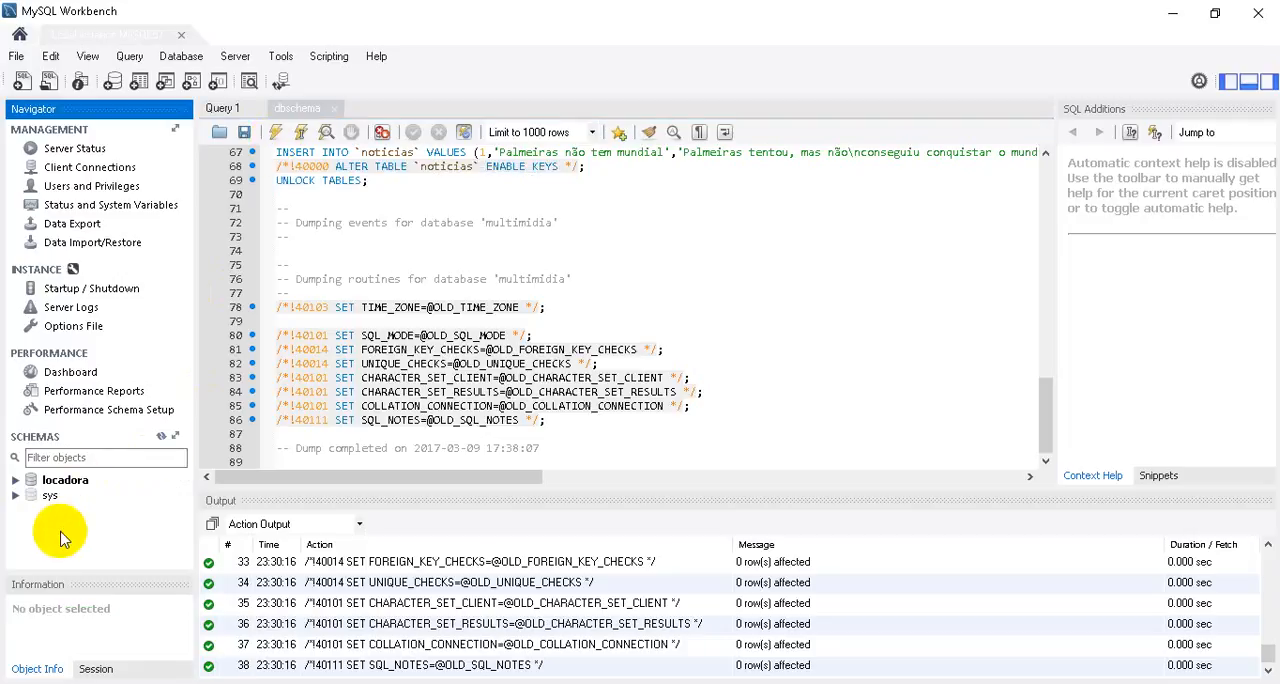
left_click(117, 586)
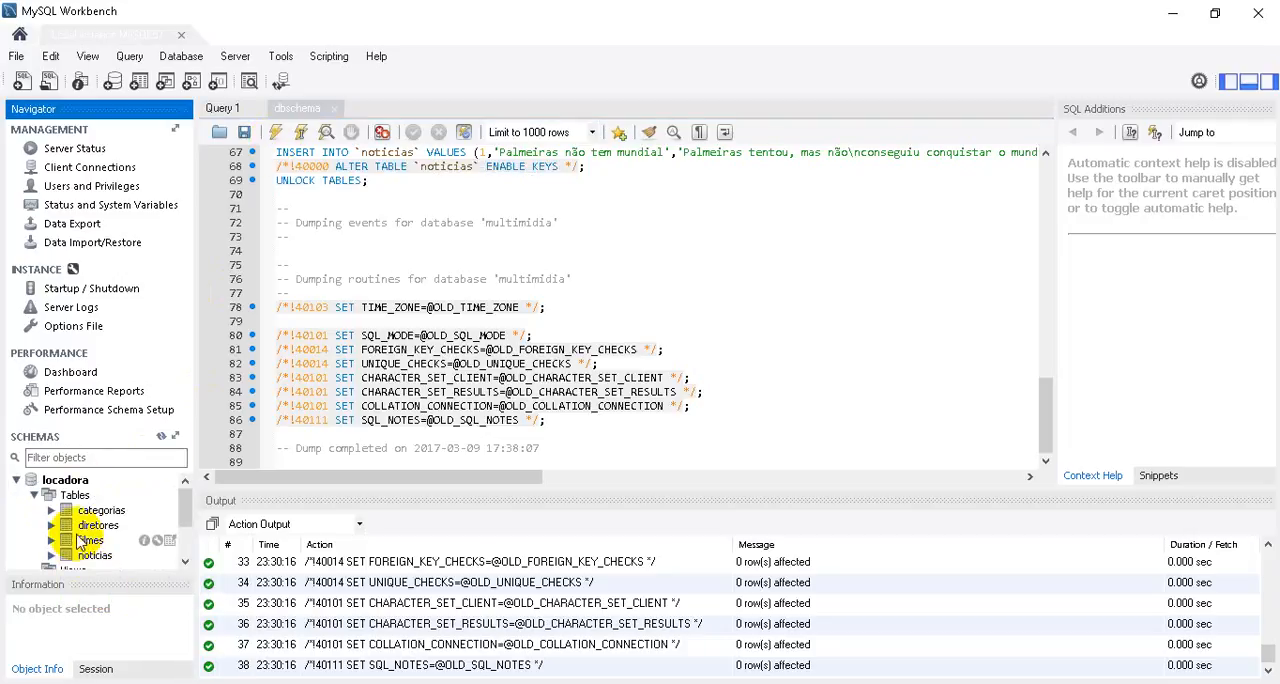
left_click(17, 482)
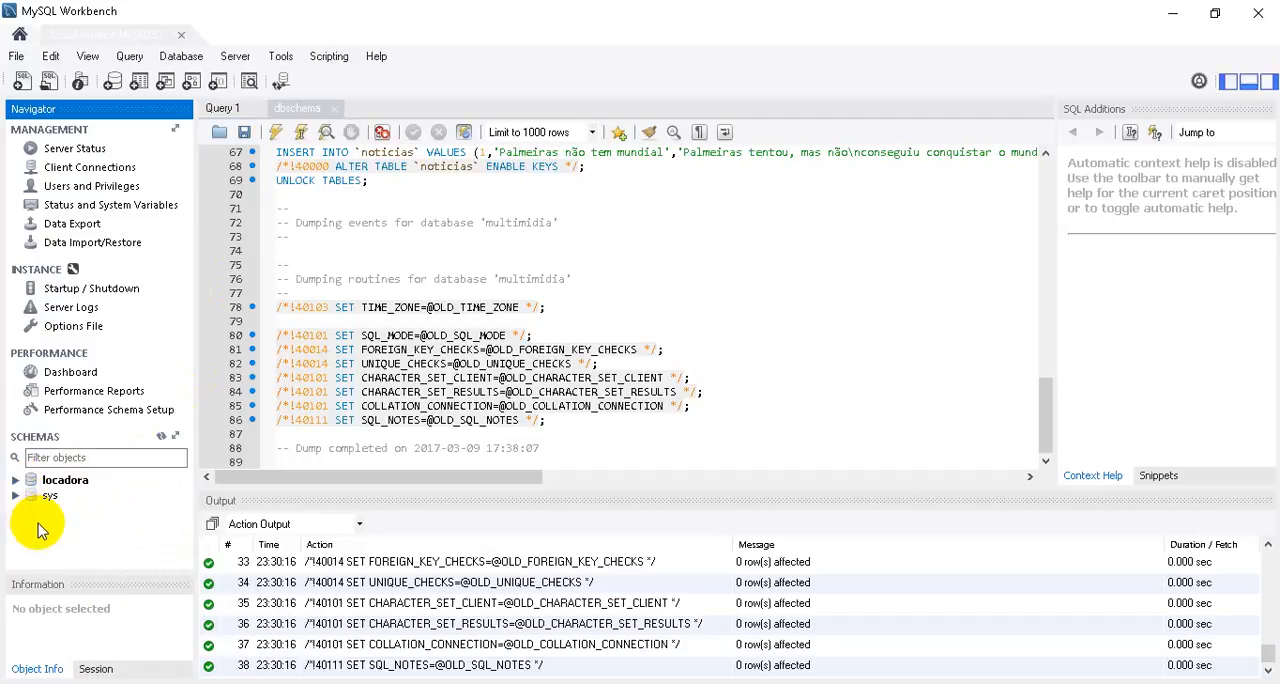
mouse_move(1270, 656)
left_mouse_down()
mouse_move(1270, 566)
mouse_move(1266, 652)
left_mouse_up()
left_click(884, 375)
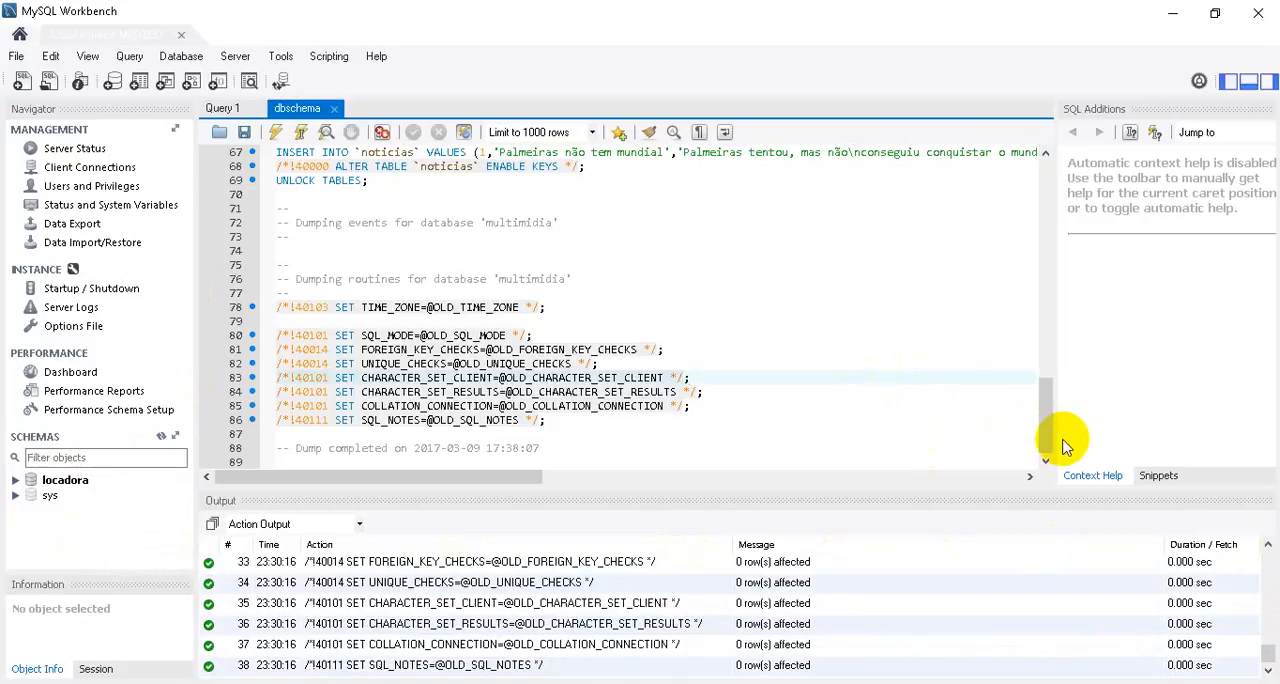
left_click_drag(1046, 440, 1035, 212)
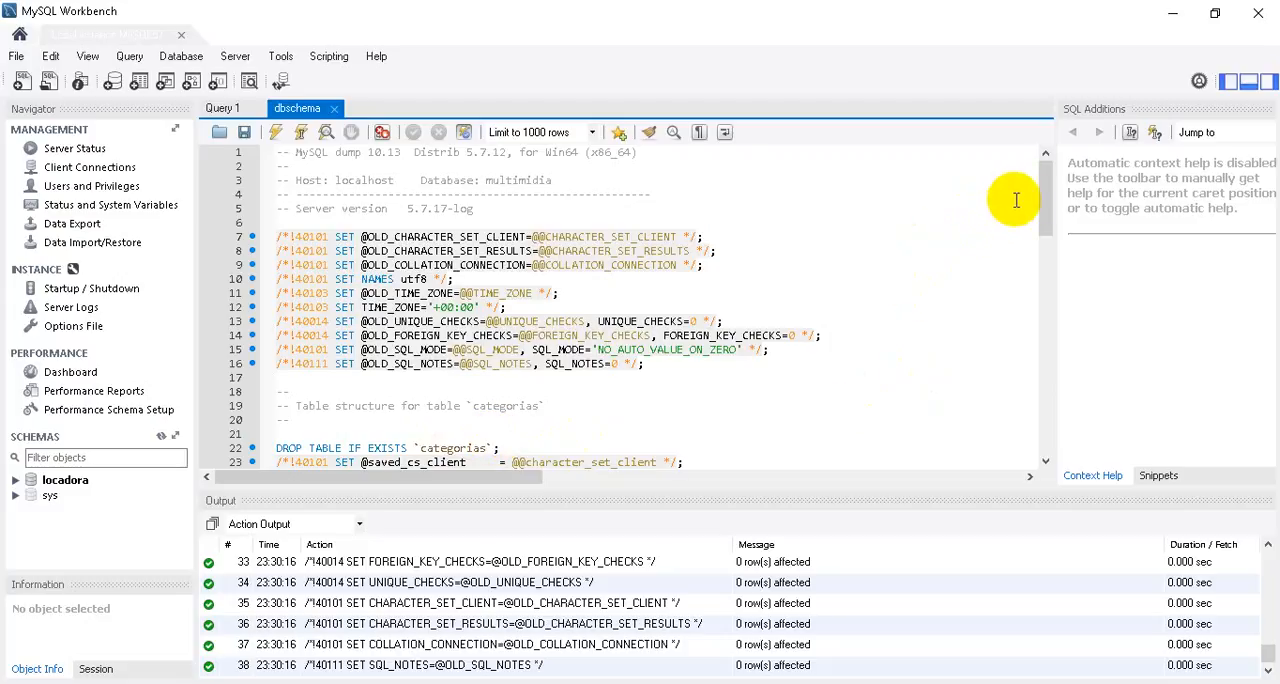
left_click_drag(1045, 195, 1046, 157)
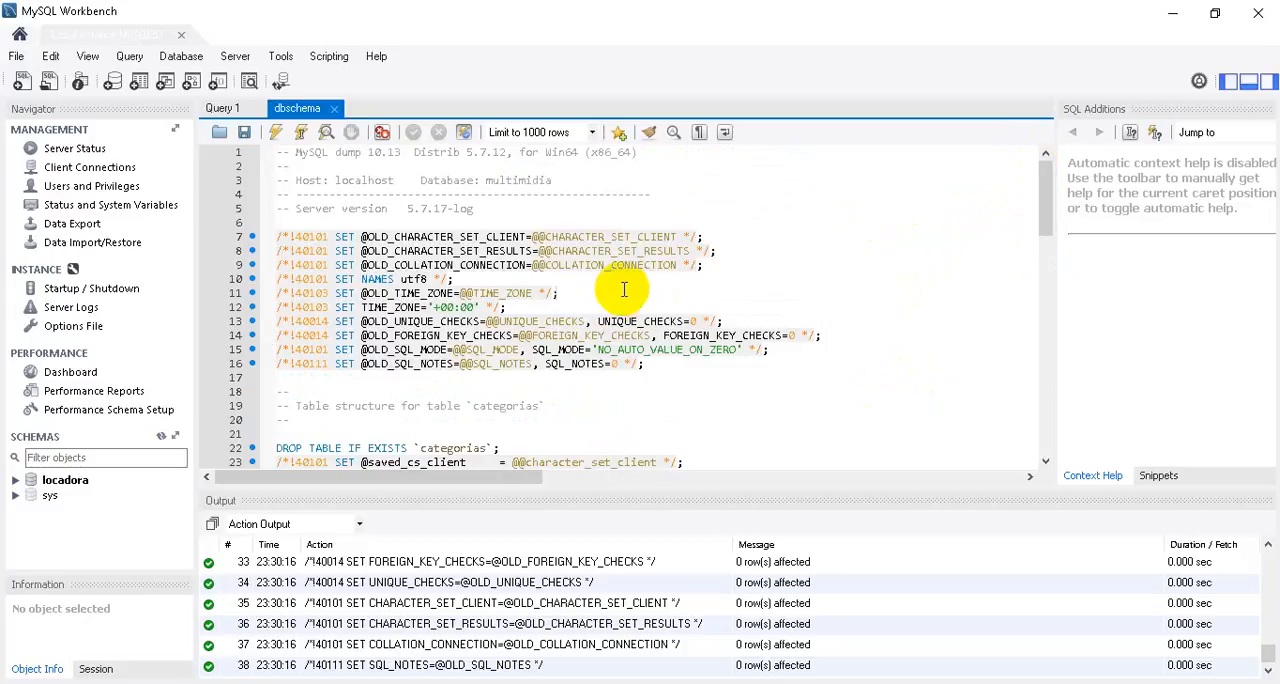
left_click(423, 320)
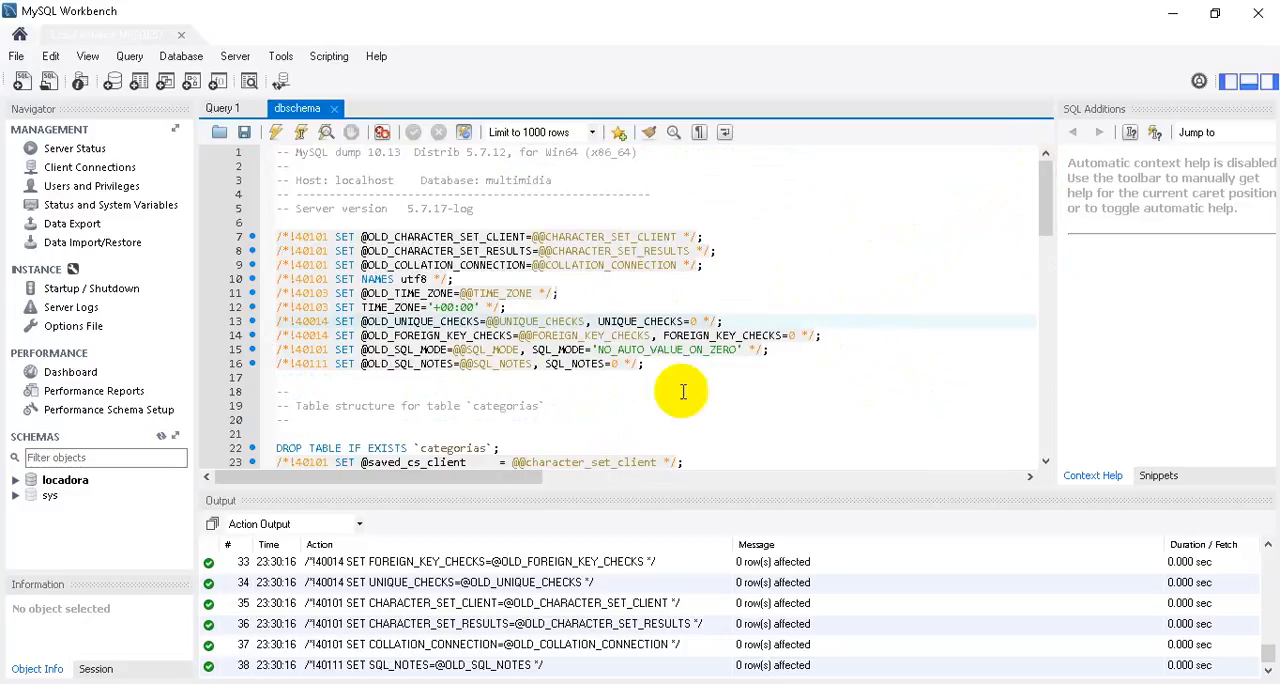
left_click(762, 392)
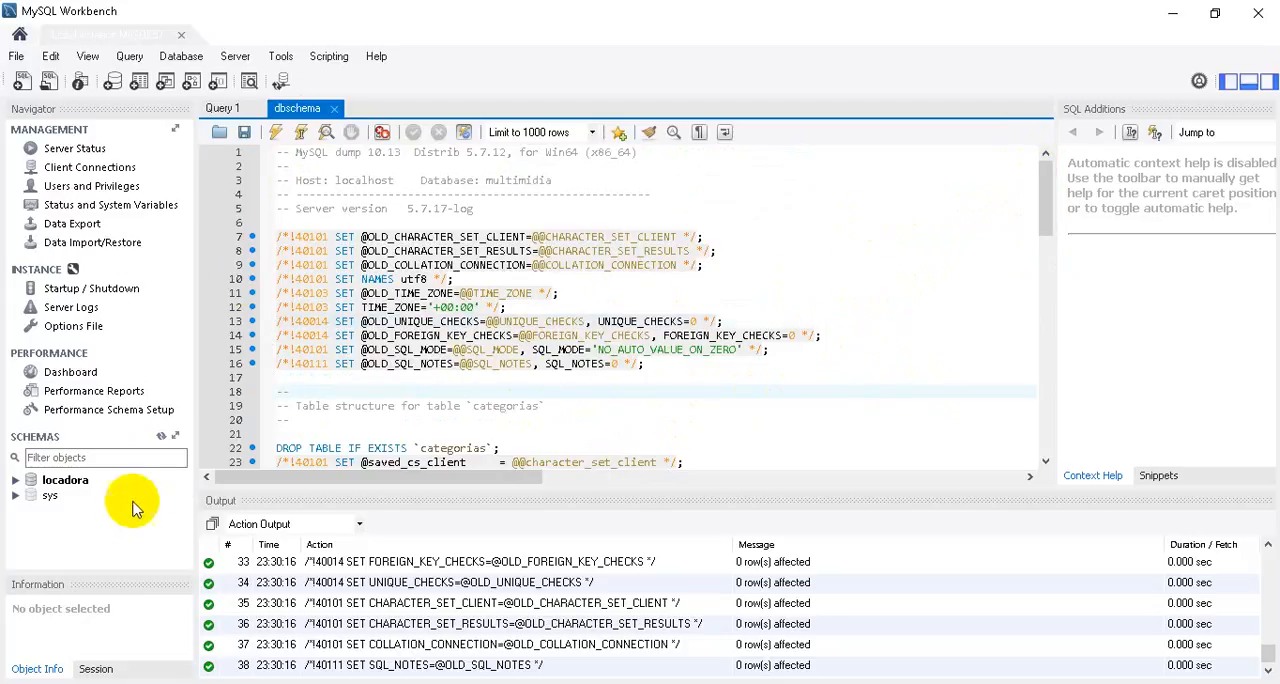
Create a schema named exemplo with the server default collation and apply its script to the database.
right_click(45, 542)
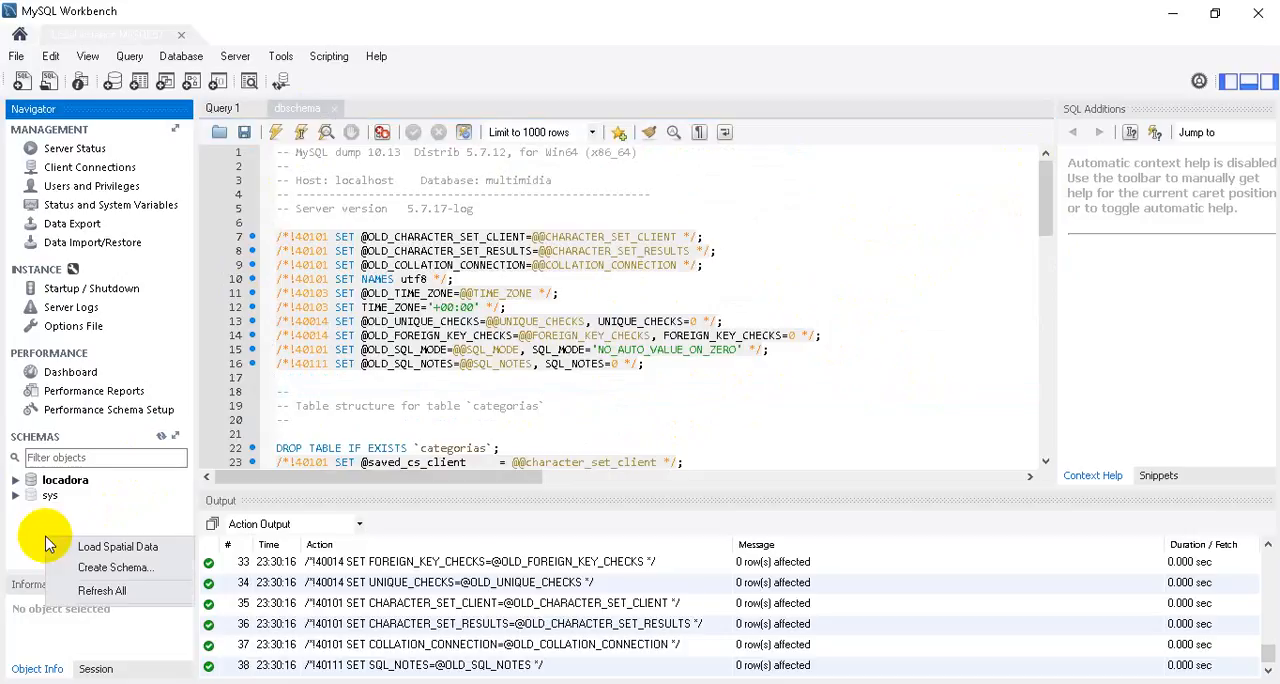
left_click(90, 567)
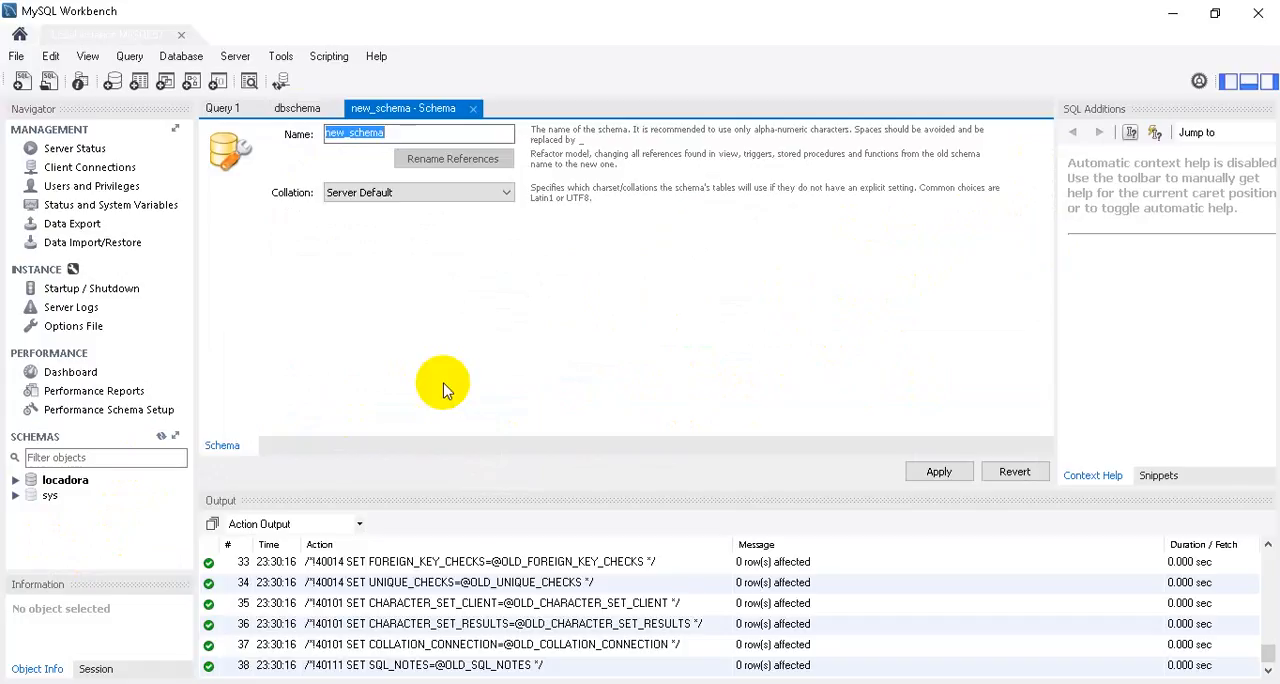
type("exemplo")
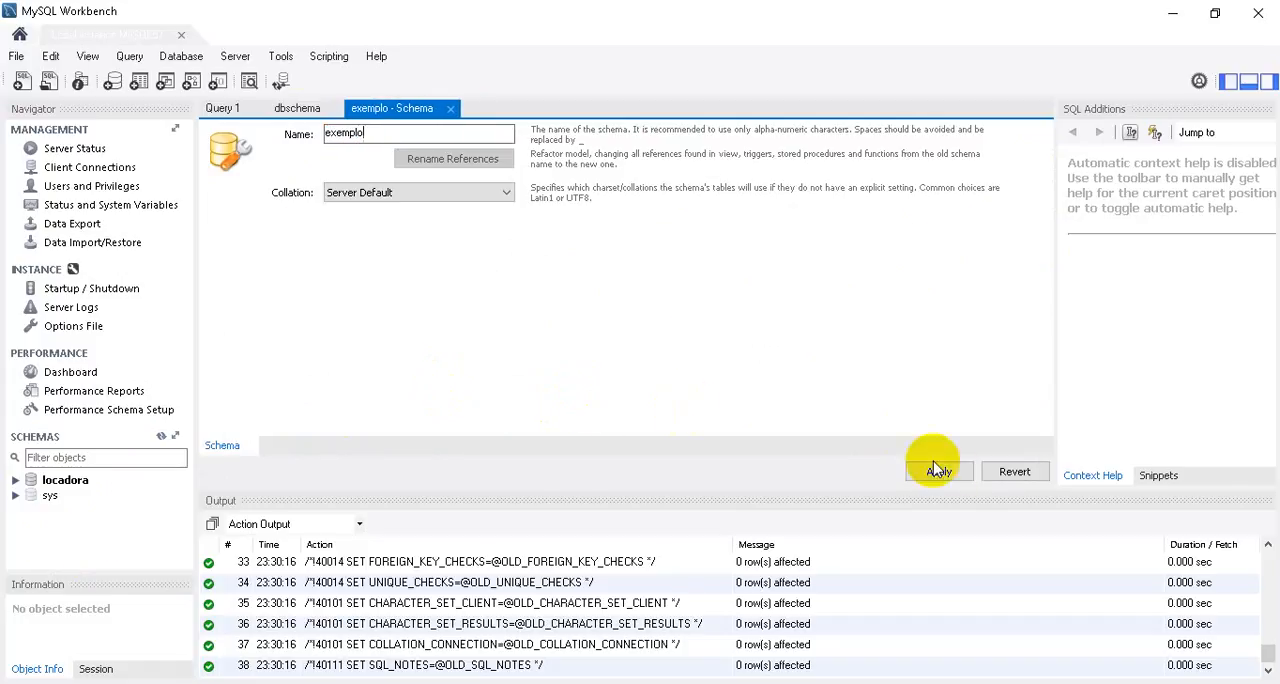
left_click(958, 471)
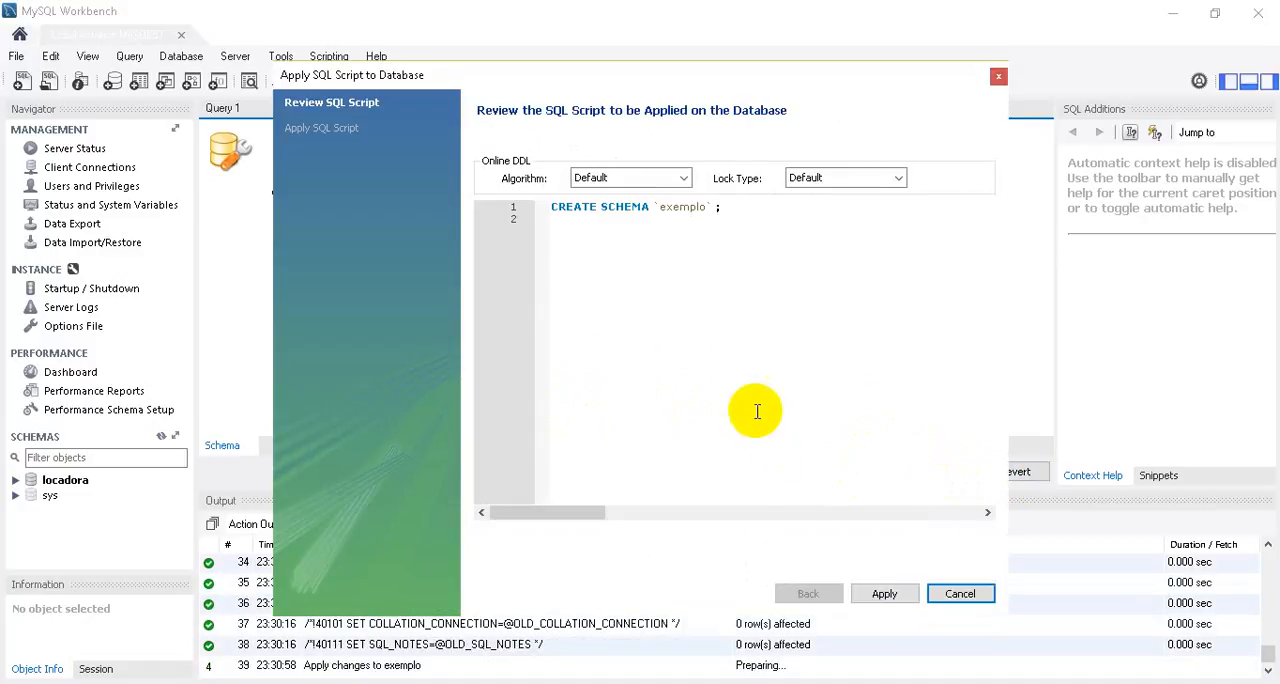
left_click_drag(733, 210, 512, 212)
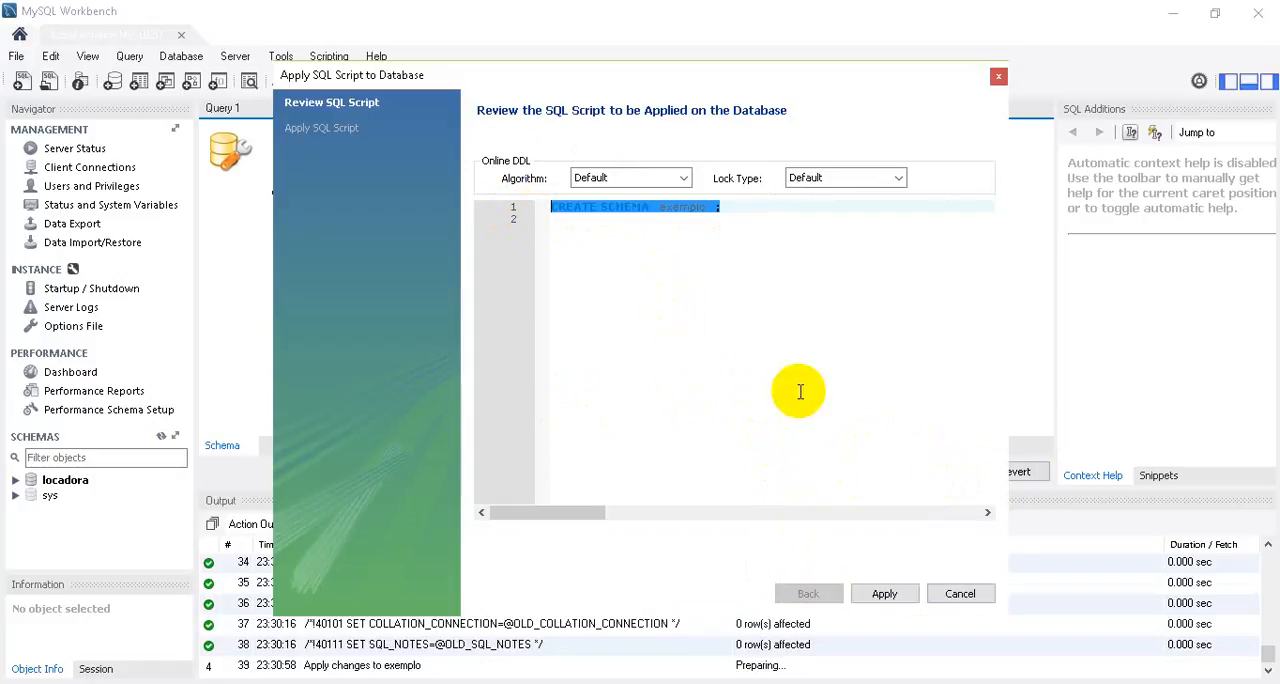
left_click(890, 596)
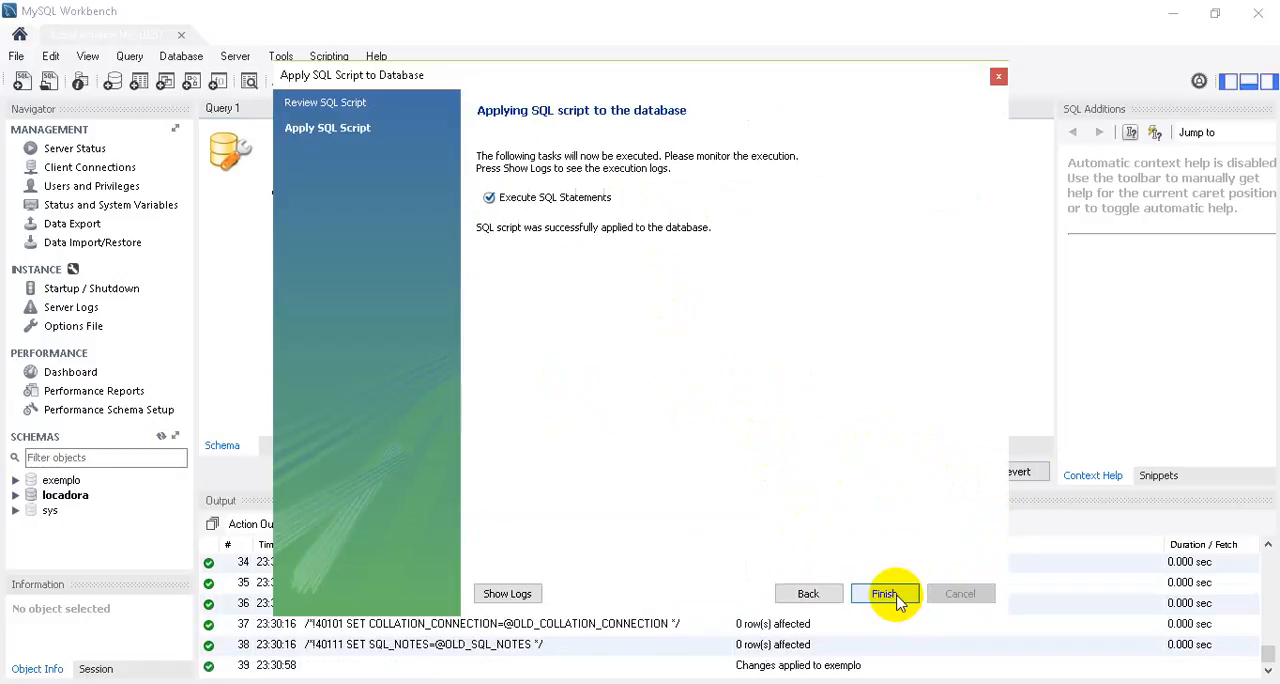
left_click(885, 594)
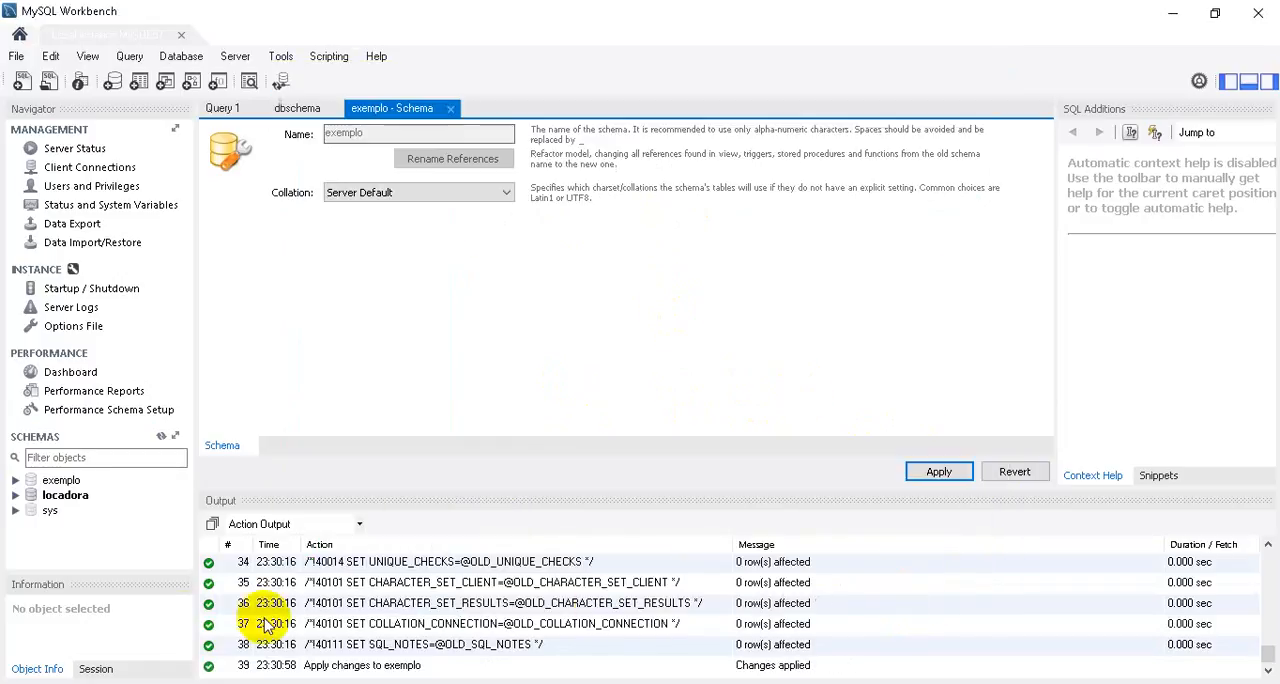
Make exemplo the default schema, collapse it in the schema tree, and close its schema editor.
double_click(58, 482)
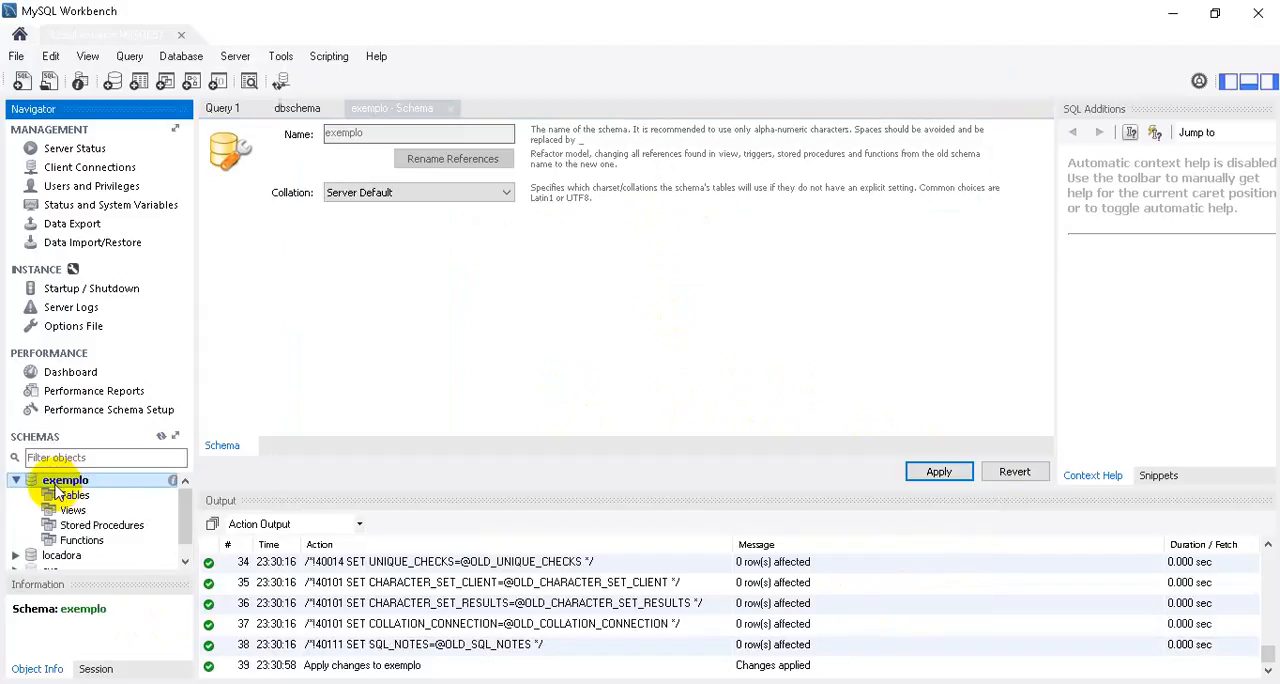
left_click(16, 480)
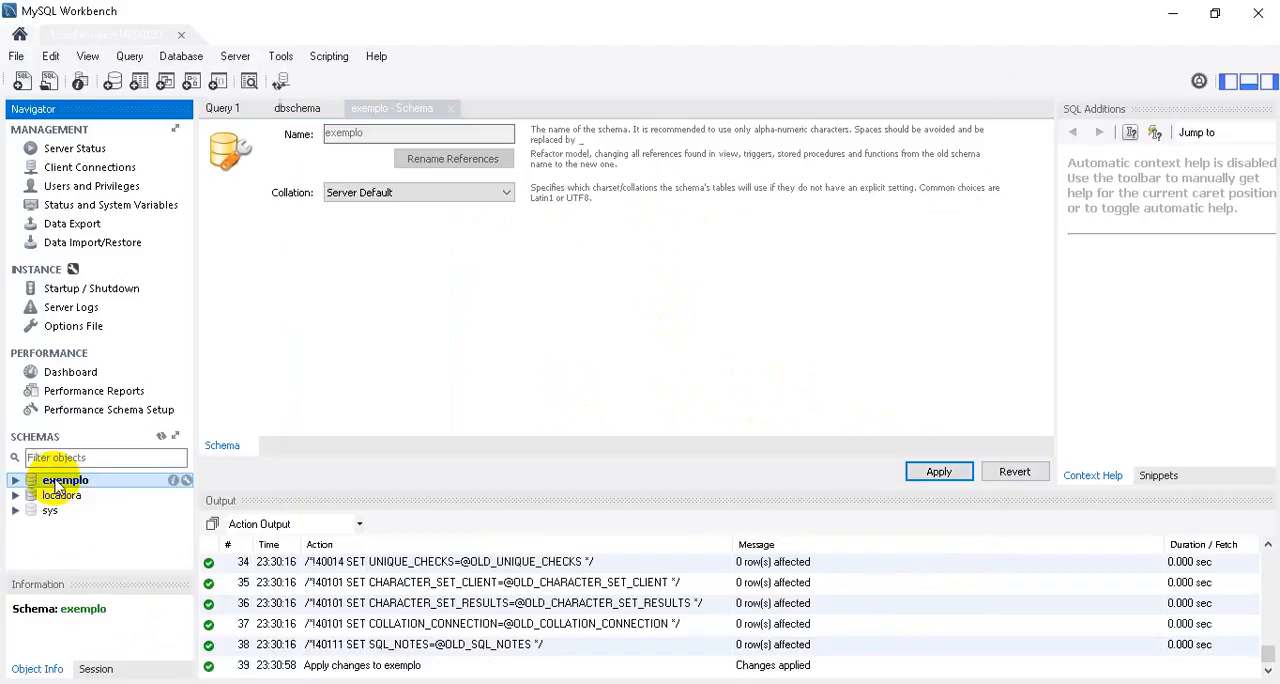
left_click(450, 114)
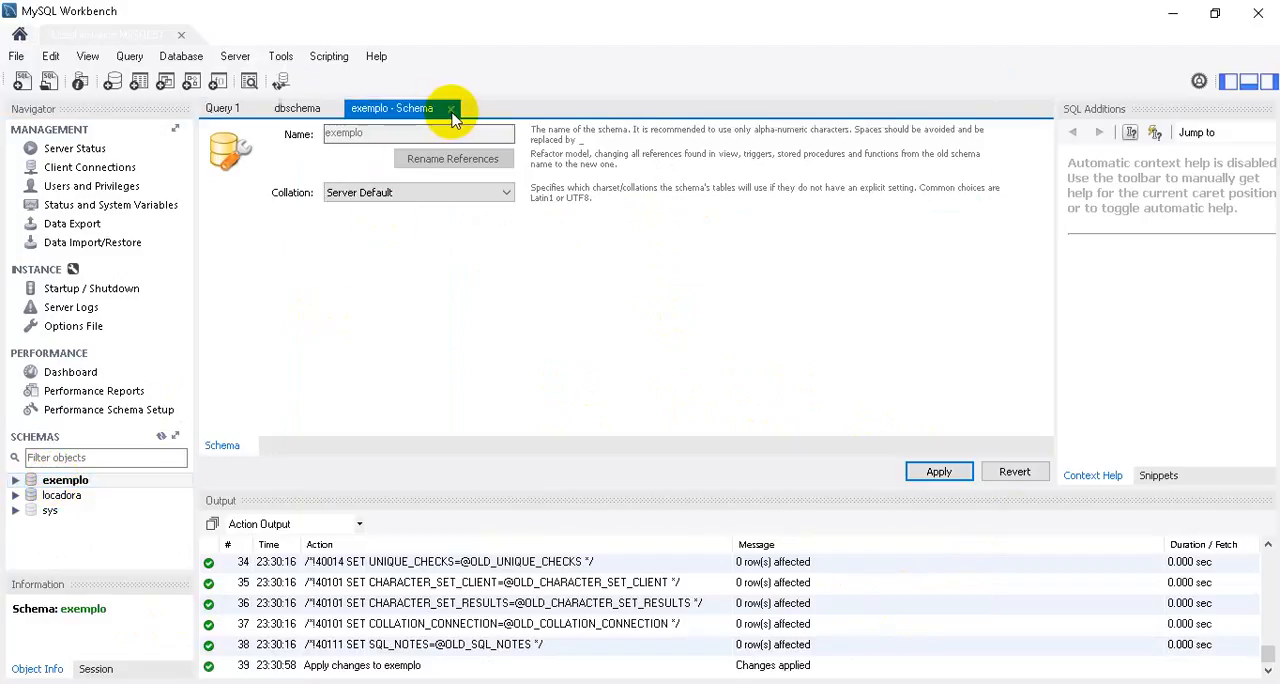
left_click(451, 108)
List the tables of the locadora schema in the schema tree and collapse the schema again.
left_click(16, 495)
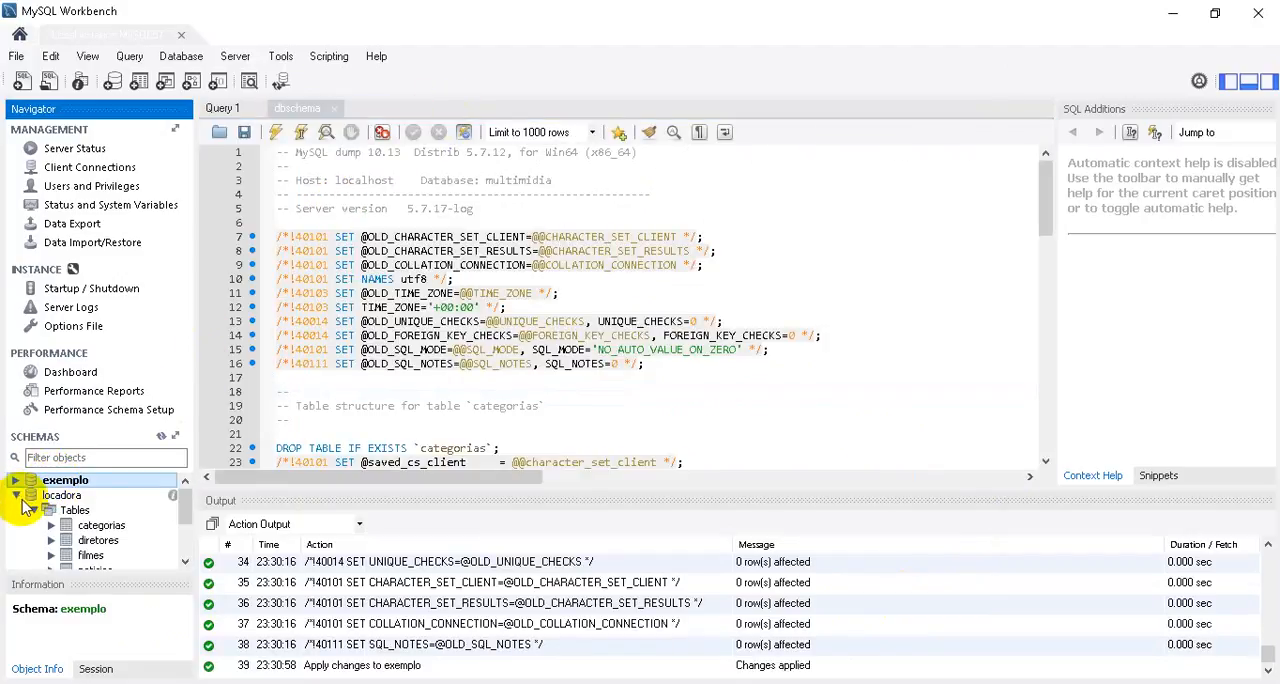
scroll(184, 515, "down", 1)
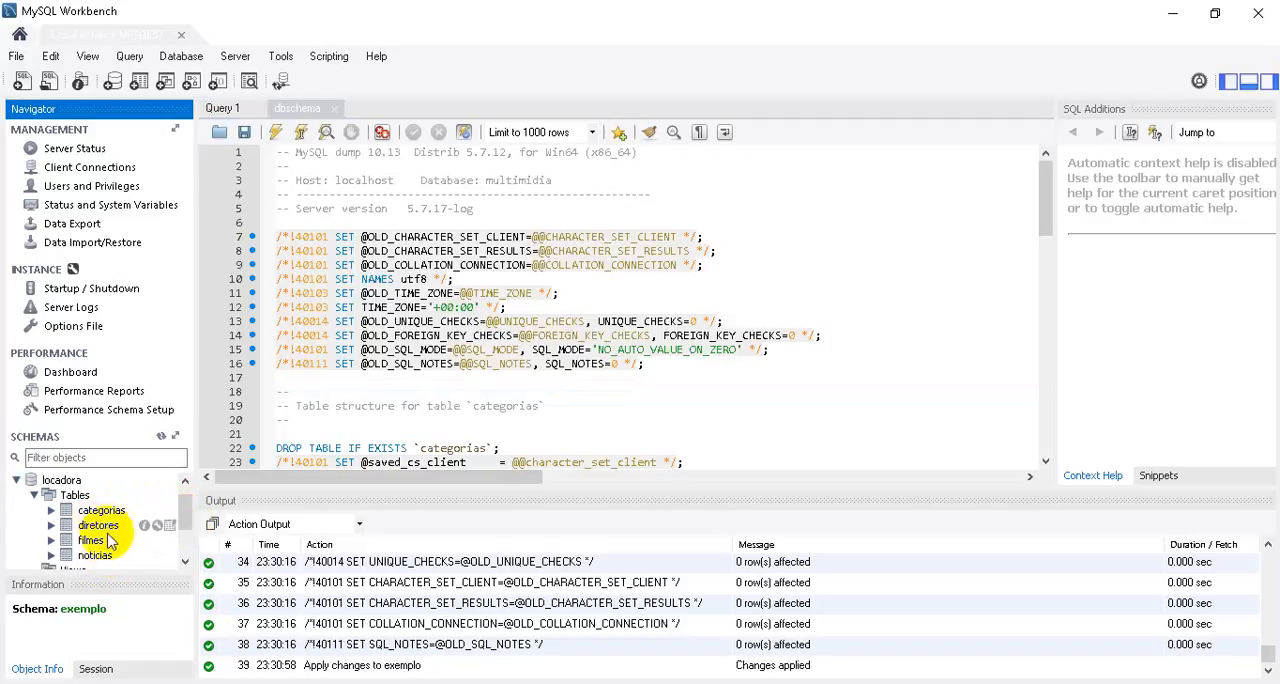
left_click(17, 481)
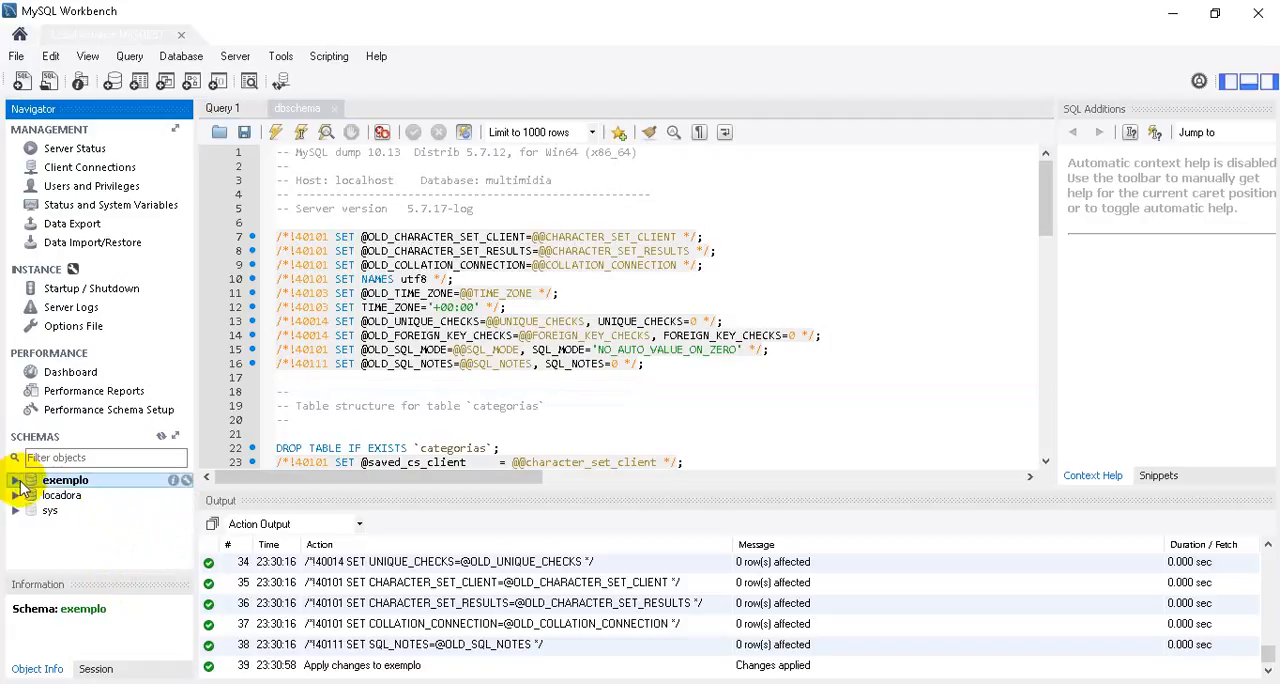
Execute the whole dbschema script with exemplo as the default schema.
double_click(75, 484)
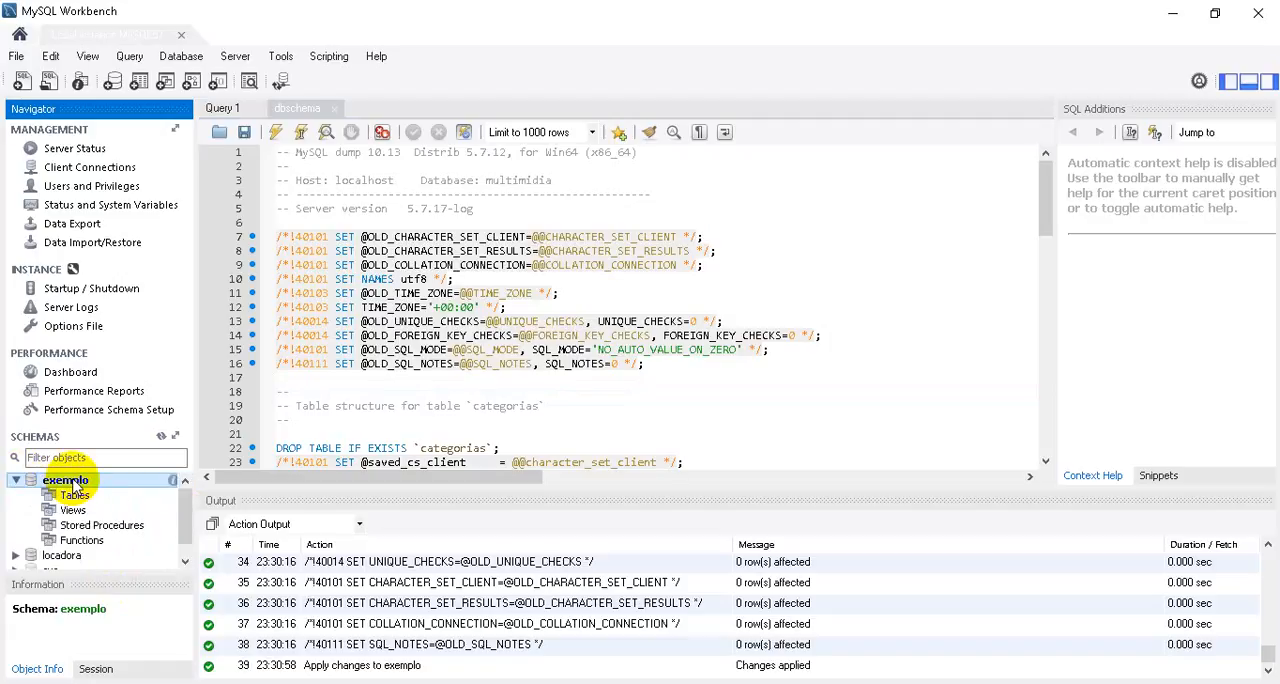
double_click(75, 484)
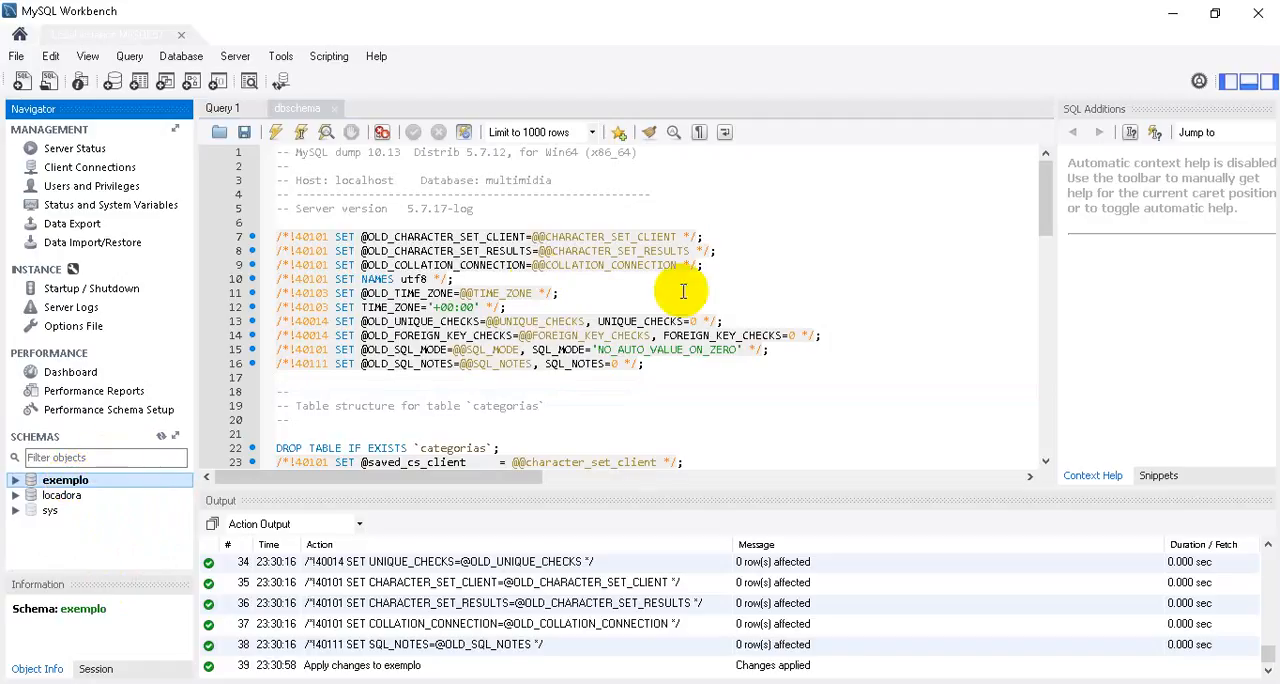
left_click(277, 133)
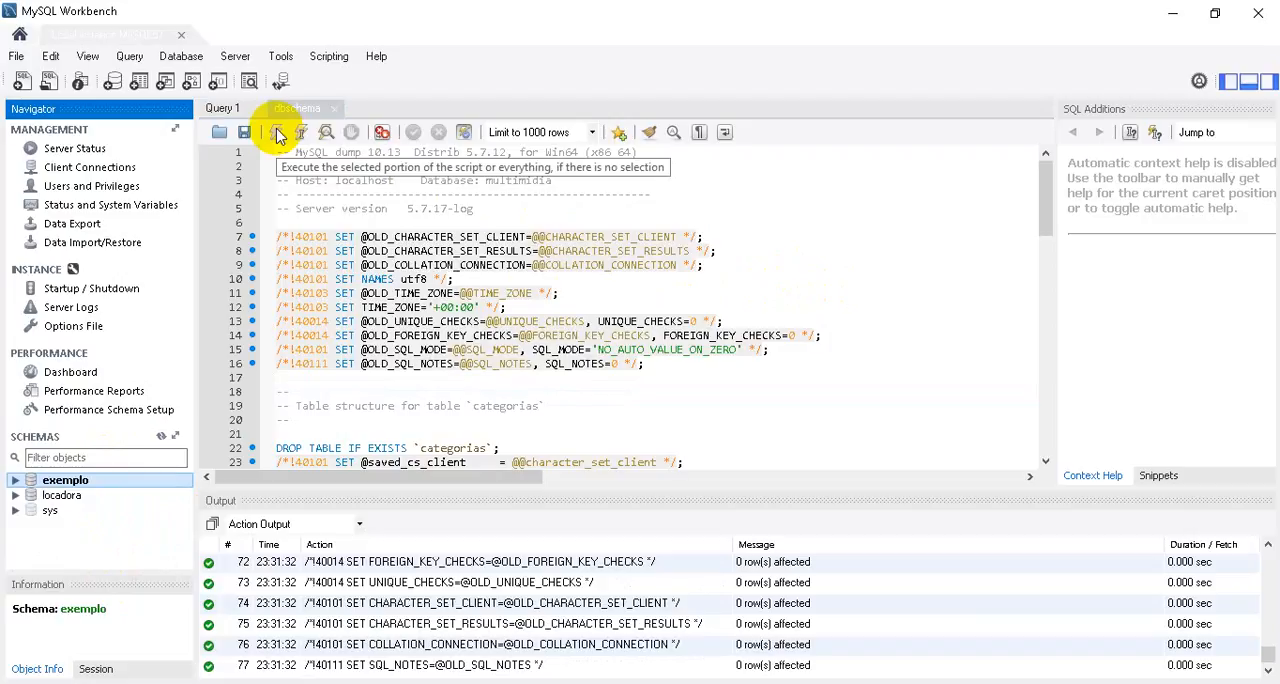
Refresh the Tables node of the exemplo schema and expand it to list the schema's tables.
left_click(15, 480)
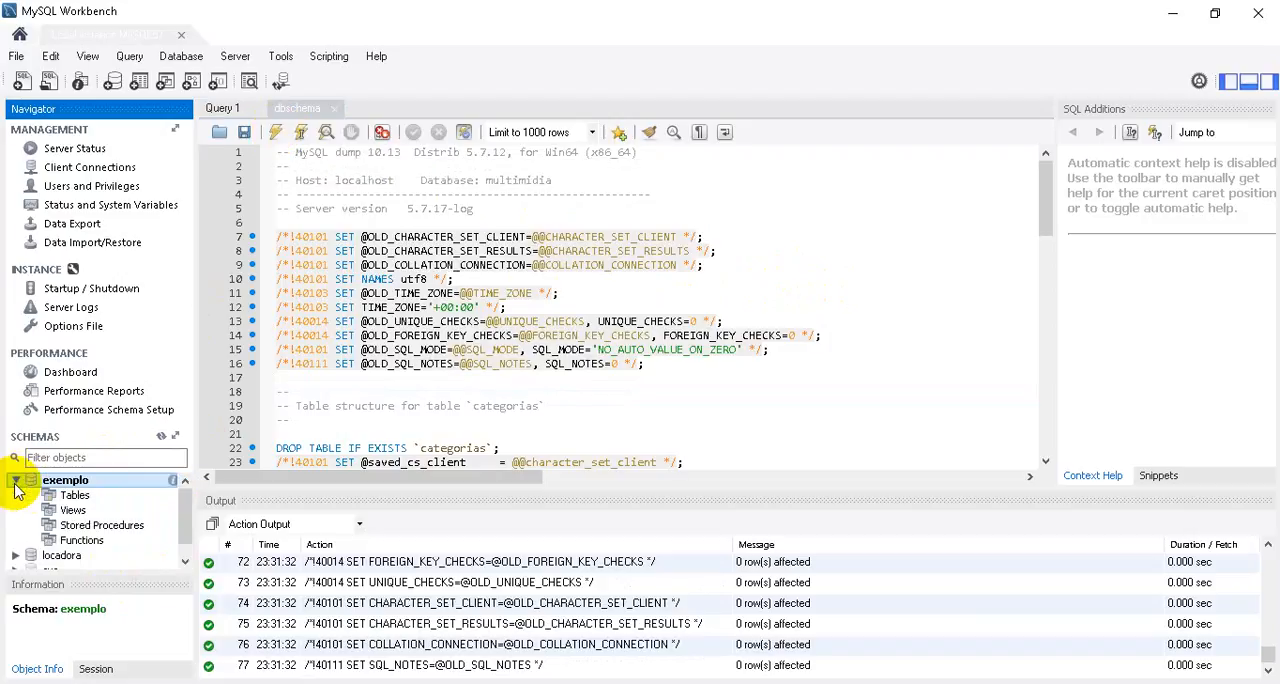
left_click(58, 496)
right_click(58, 500)
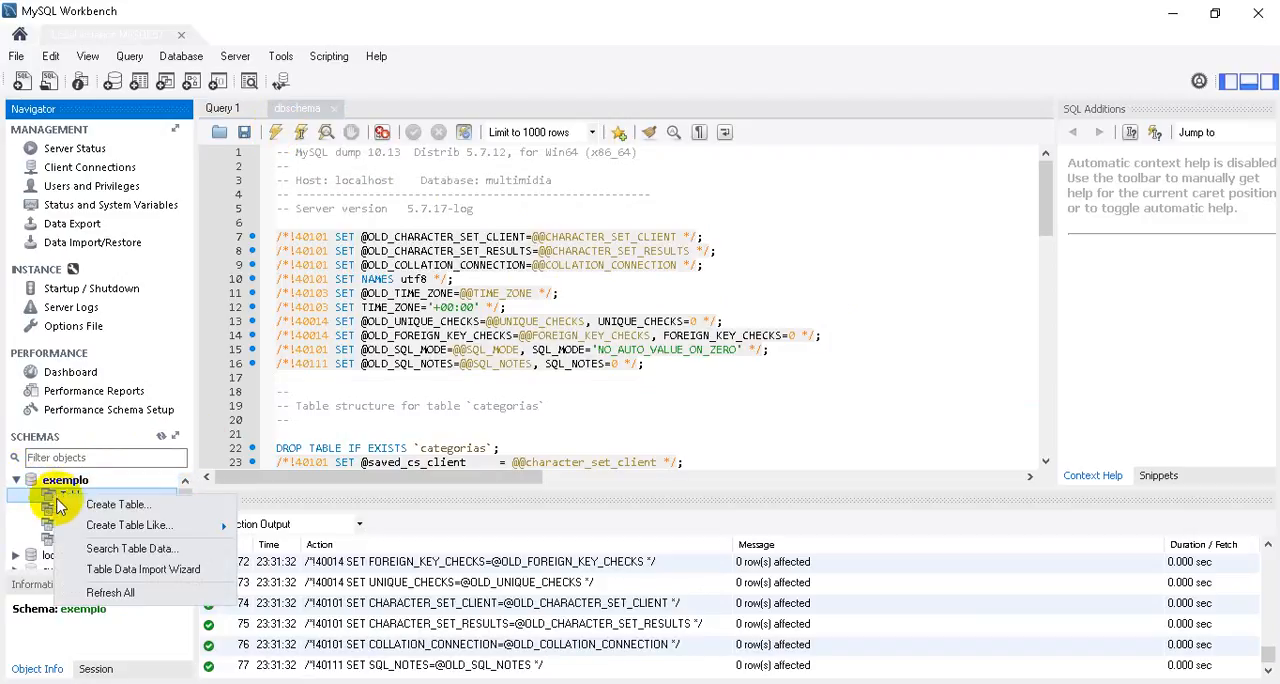
left_click(110, 588)
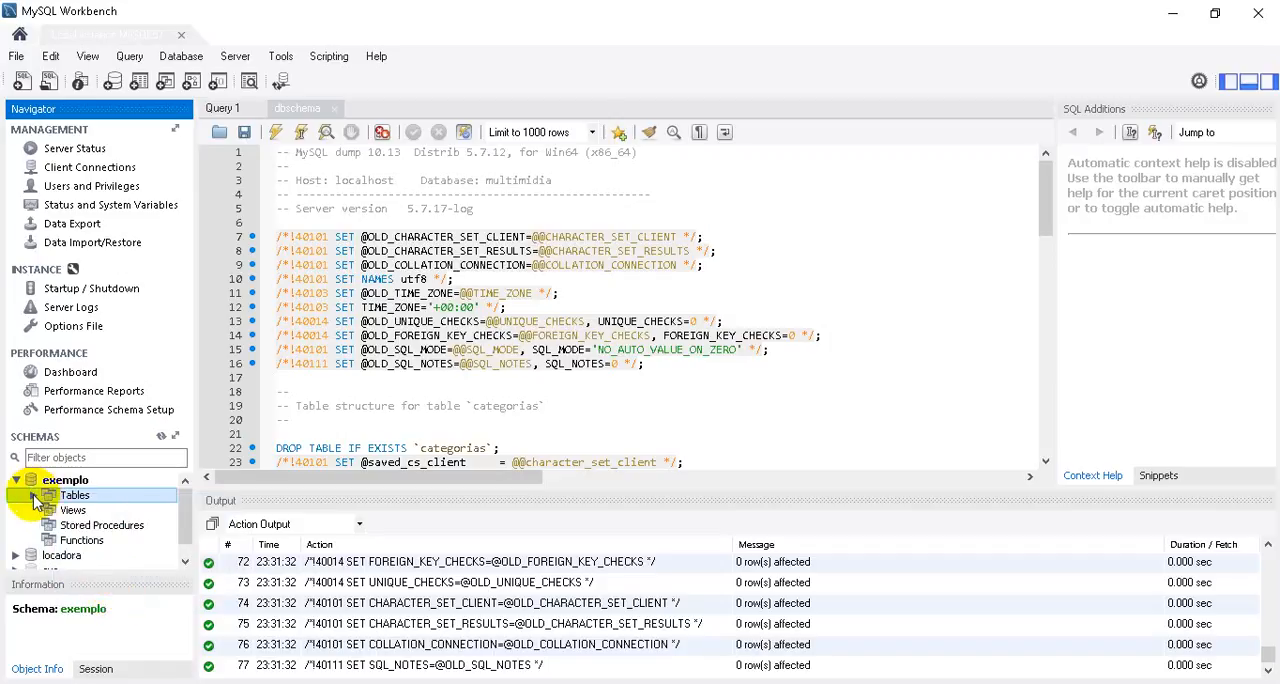
left_click(33, 495)
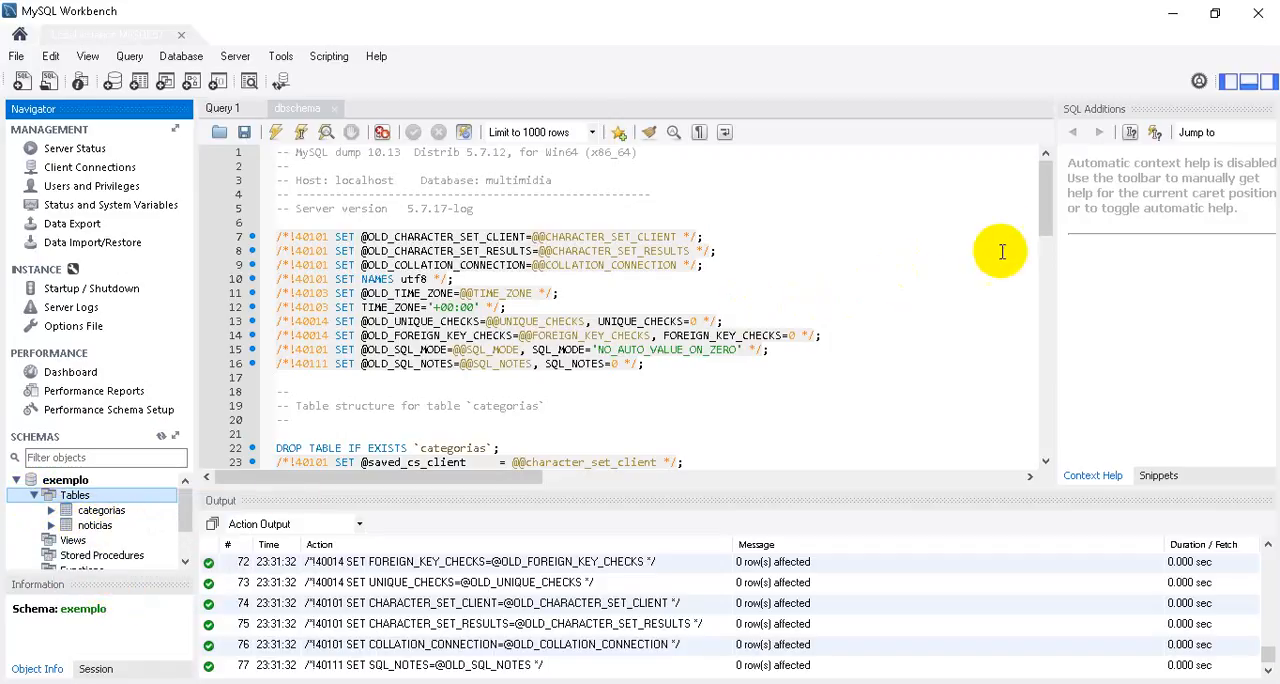
Collapse the exemplo schema in the schema tree and drop it immediately, without reviewing the SQL.
mouse_move(1039, 185)
left_mouse_down()
mouse_move(1047, 334)
mouse_move(1050, 172)
left_mouse_up()
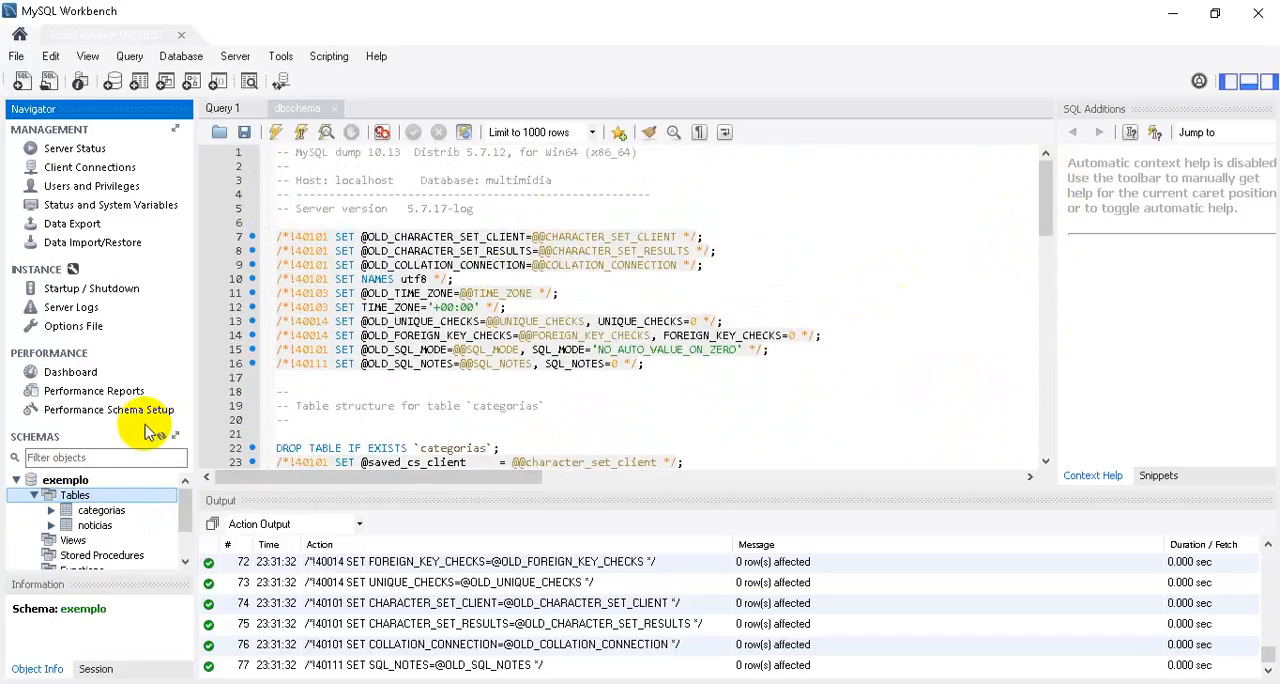
left_click(16, 480)
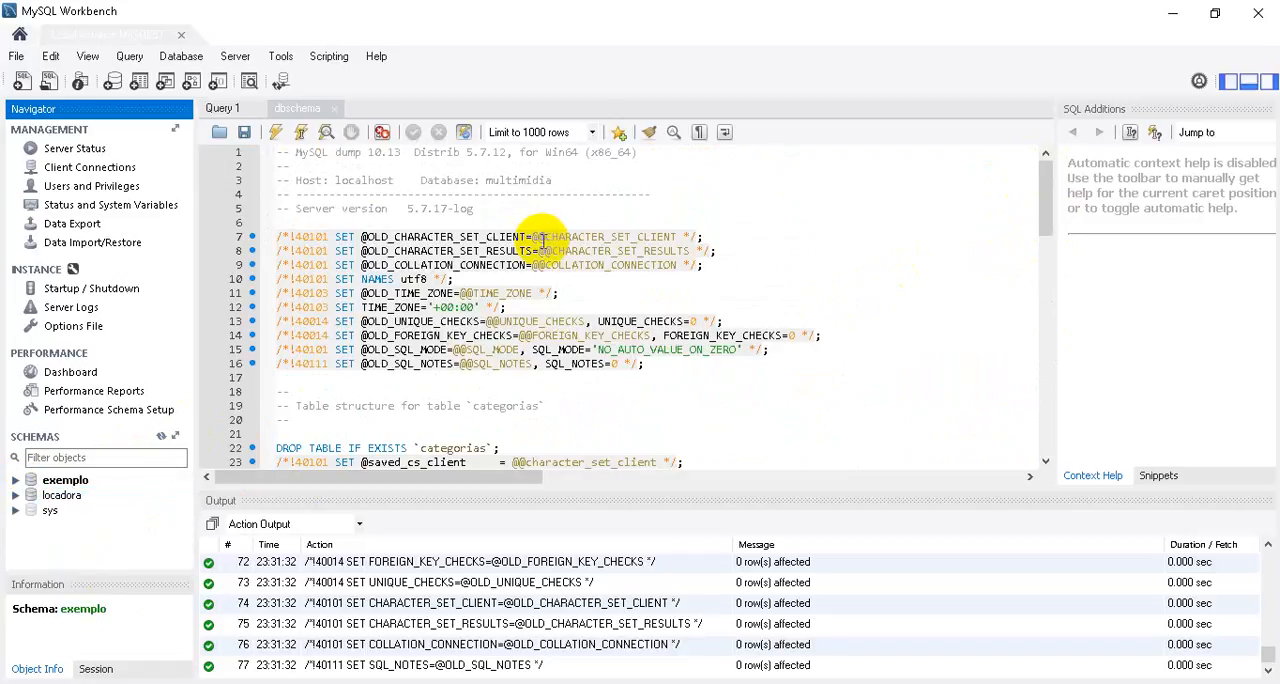
right_click(74, 483)
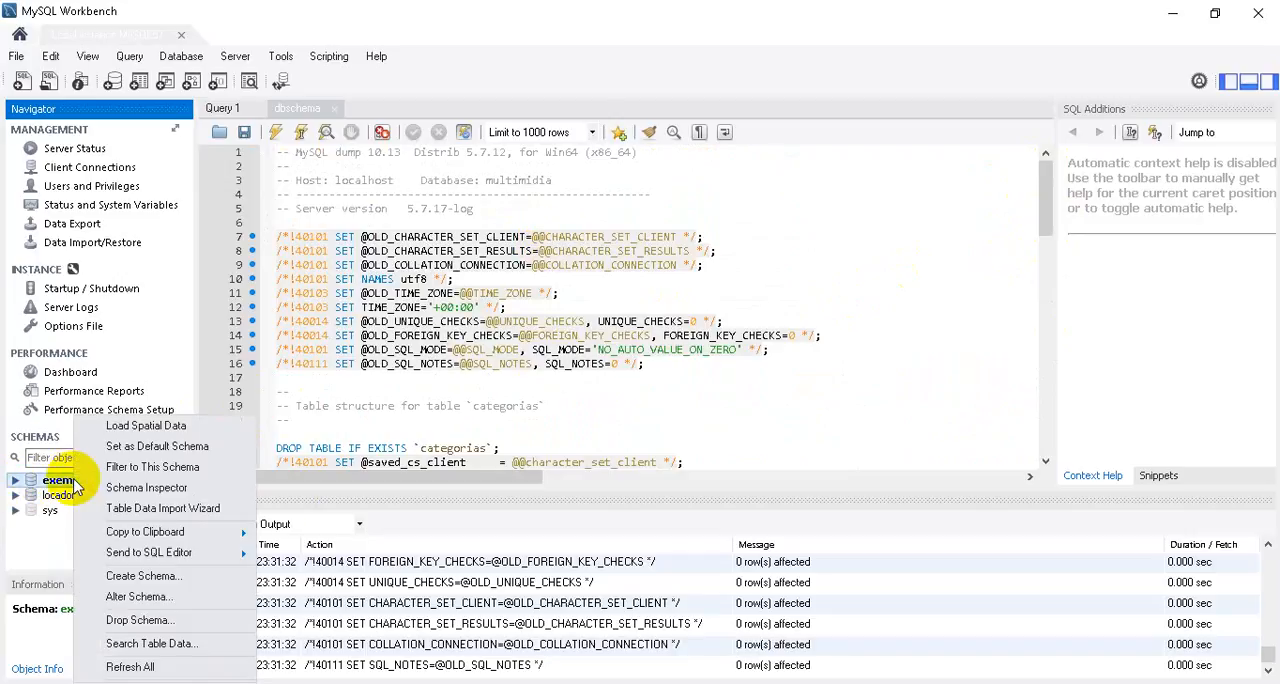
left_click(150, 619)
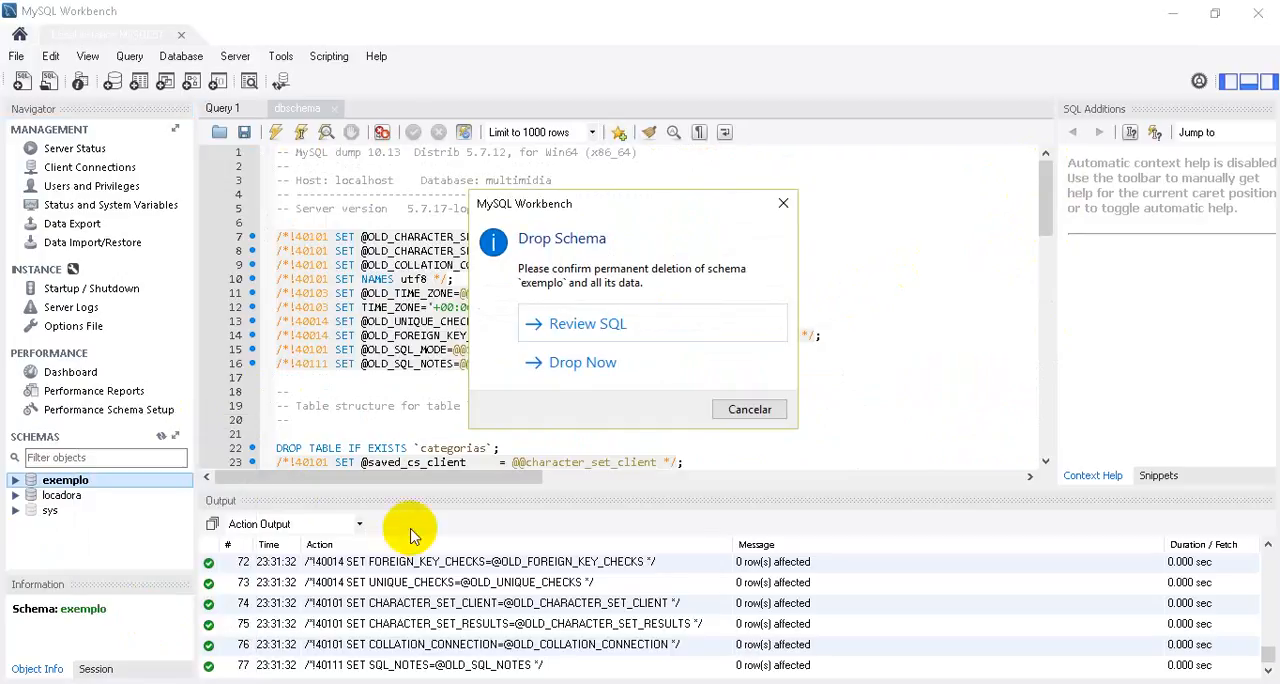
left_click(585, 364)
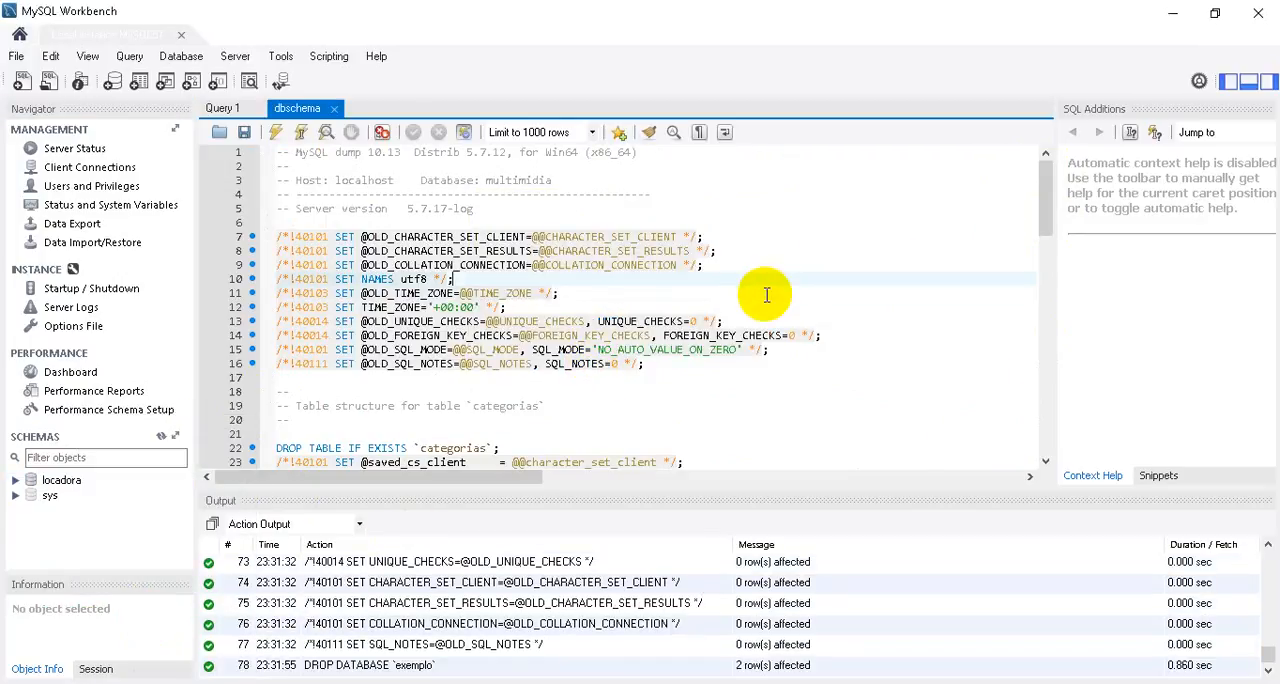
Add the statement CREATE SCHEMA `exemplo` ; to the dbschema script between the header comments and the first SET statements.
key("Up")
key("Up")
key("Up")
key("Up")
key("Up")
key("Up")
key("Up")
key("Up")
key("Up")
key("Up")
key("Down")
key("Down")
key("Down")
key("Down")
key("Down")
key("Down")
key("Down")
key("Down")
key("Down")
key("Down")
key("Down")
key("Down")
key("Down")
key("Down")
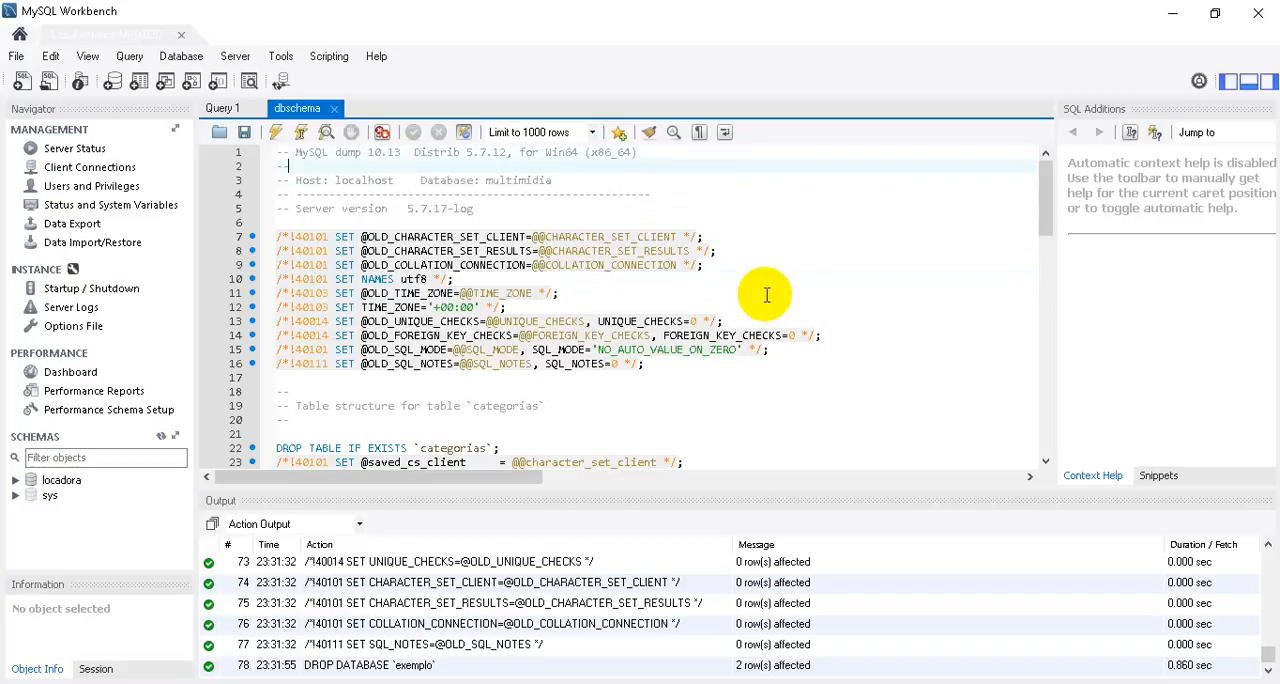
key("Up")
key("Up")
key("Up")
key("Up")
key("Up")
key("Up")
key("Up")
key("Up")
key("Up")
key("Up")
key("Up")
key("Up")
key("Up")
key("Up")
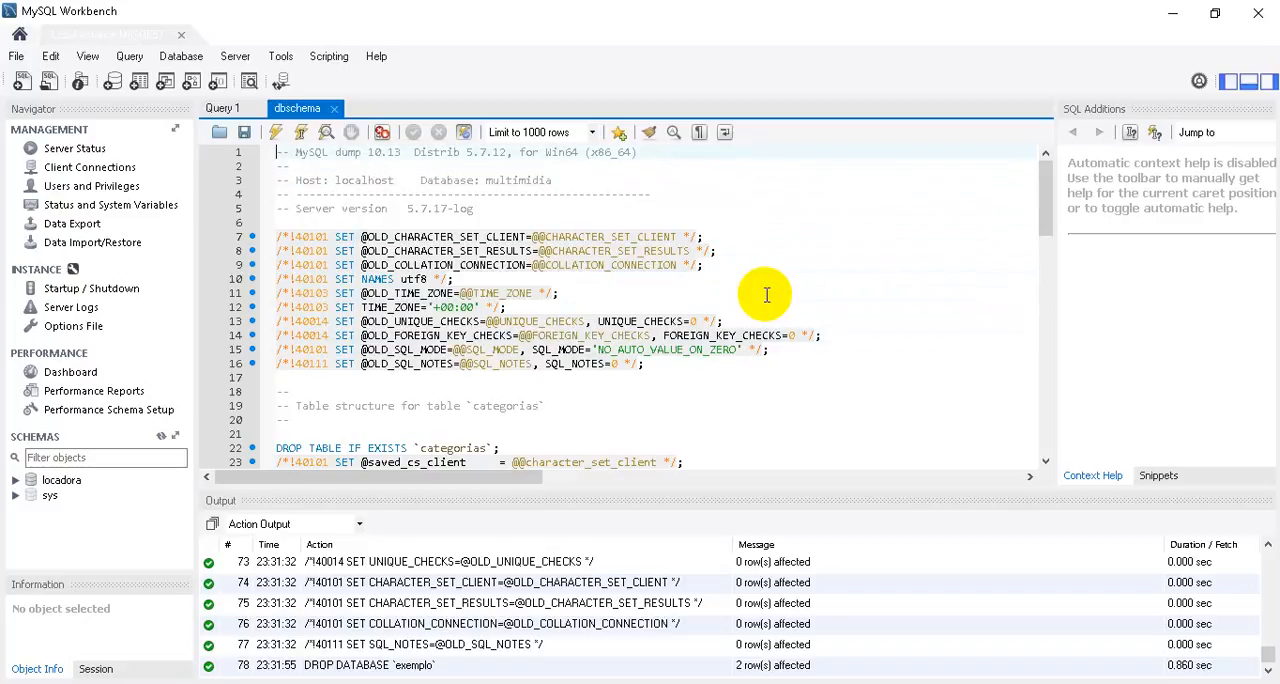
key("Down")
key("Down")
key("Down")
key("Down")
key("Down")
key("Up")
key("Return")
key("Return")
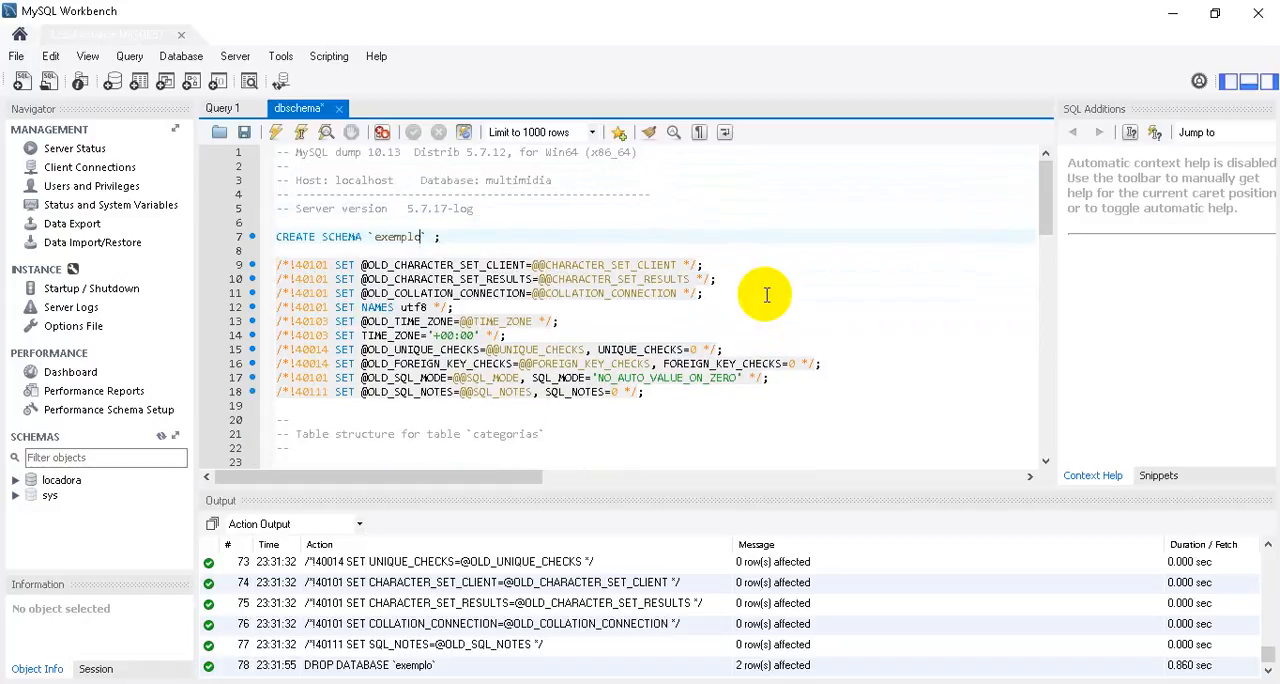
Add the statement use exemplo; below the CREATE SCHEMA line, with no backticks around the schema name.
key("Return")
key("Return")
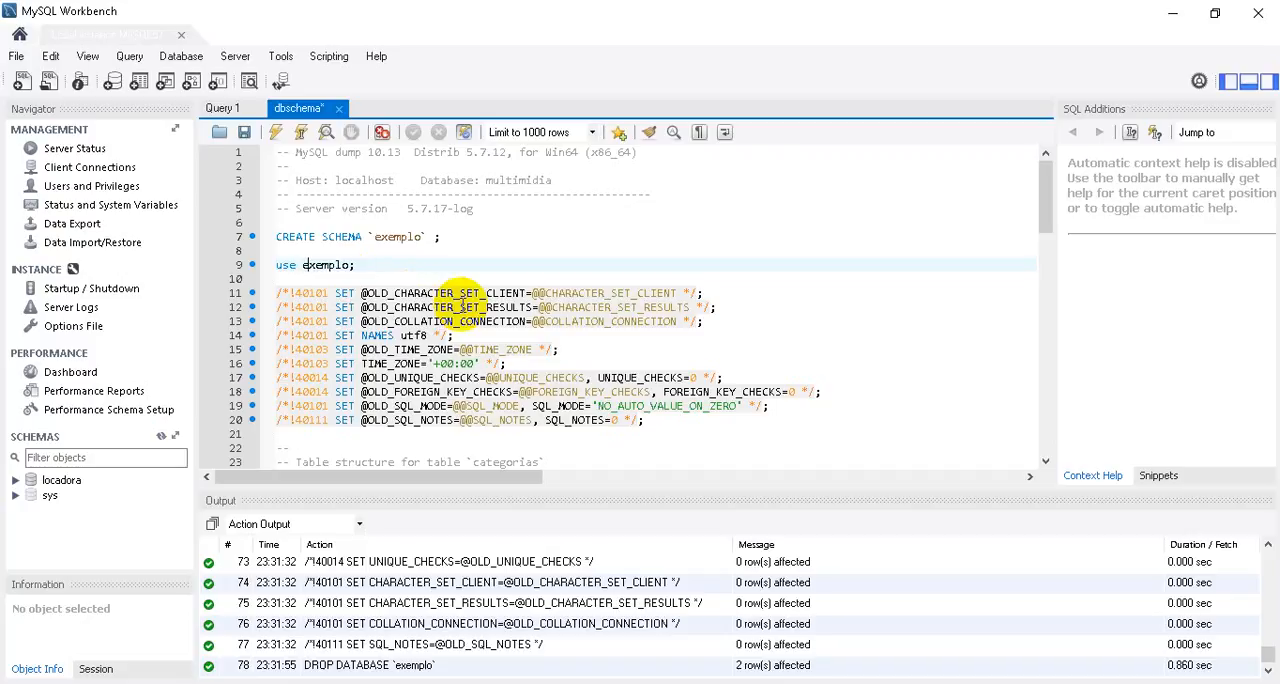
key("Left")
type("`")
key("BackSpace")
key("Right")
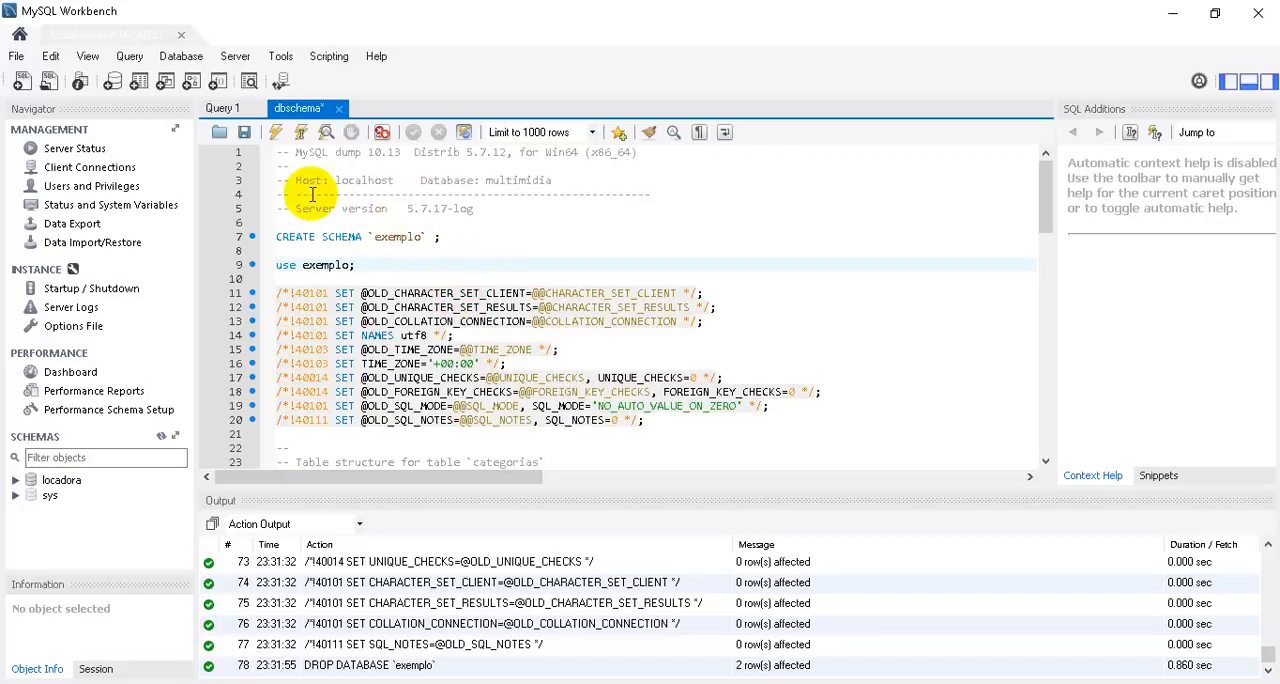
Execute the whole dbschema script and refresh the schema list.
left_click(277, 138)
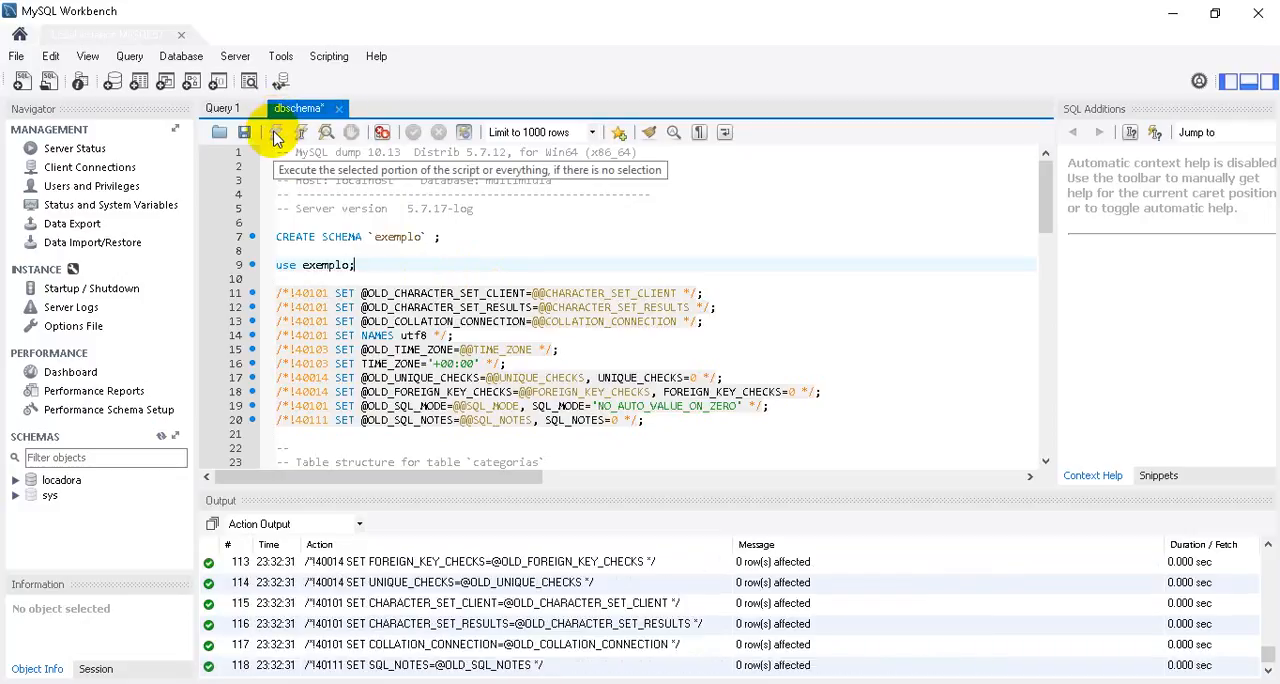
right_click(98, 550)
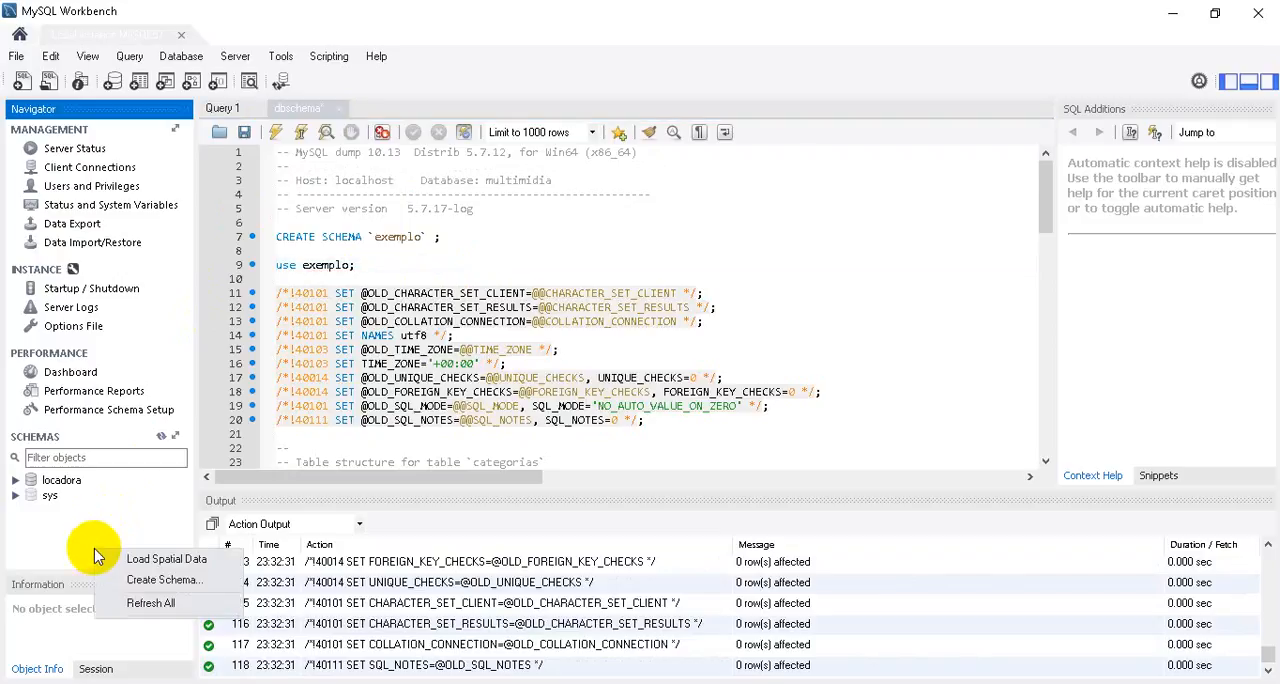
left_click(140, 602)
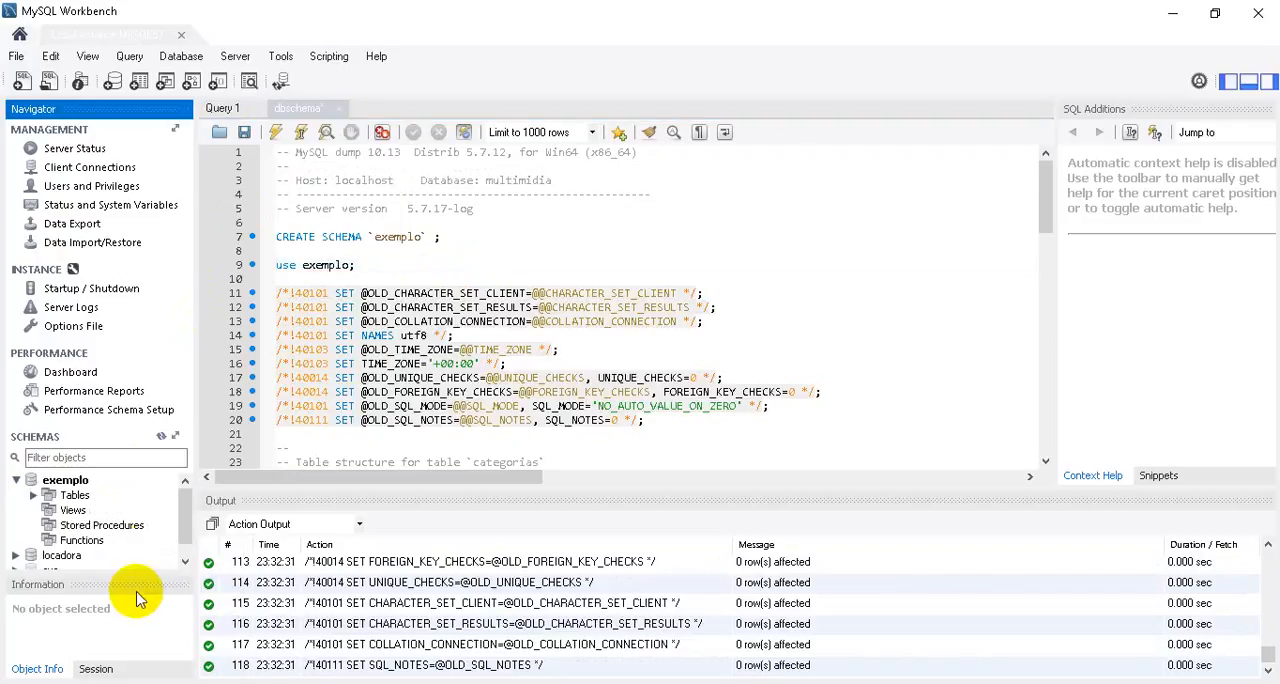
List the tables of the exemplo schema in the schema tree and collapse the schema again.
left_click(16, 481)
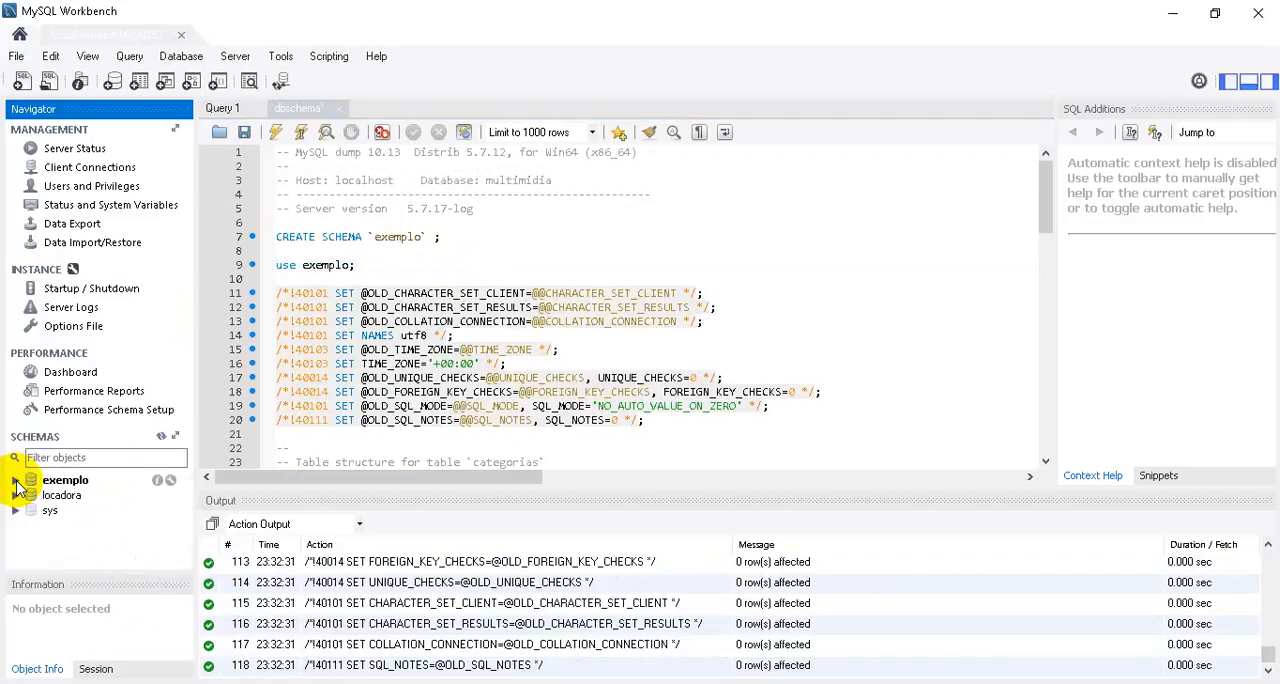
left_click(72, 484)
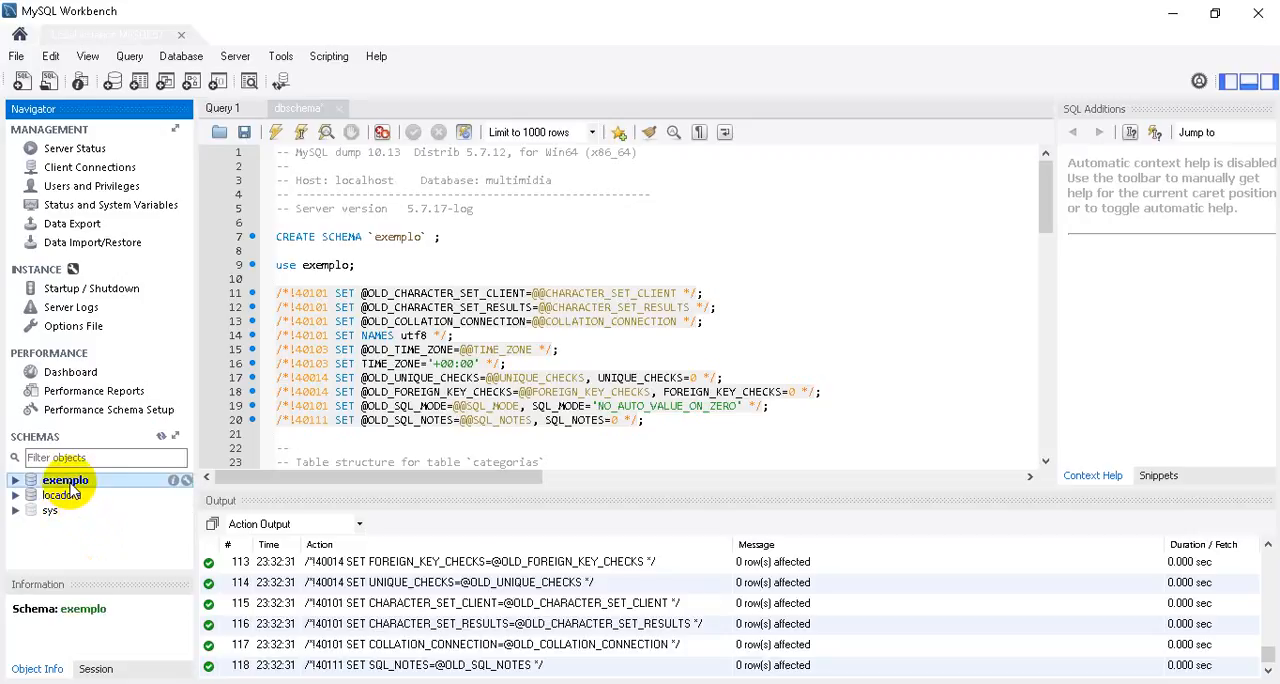
left_click(16, 481)
left_click(34, 495)
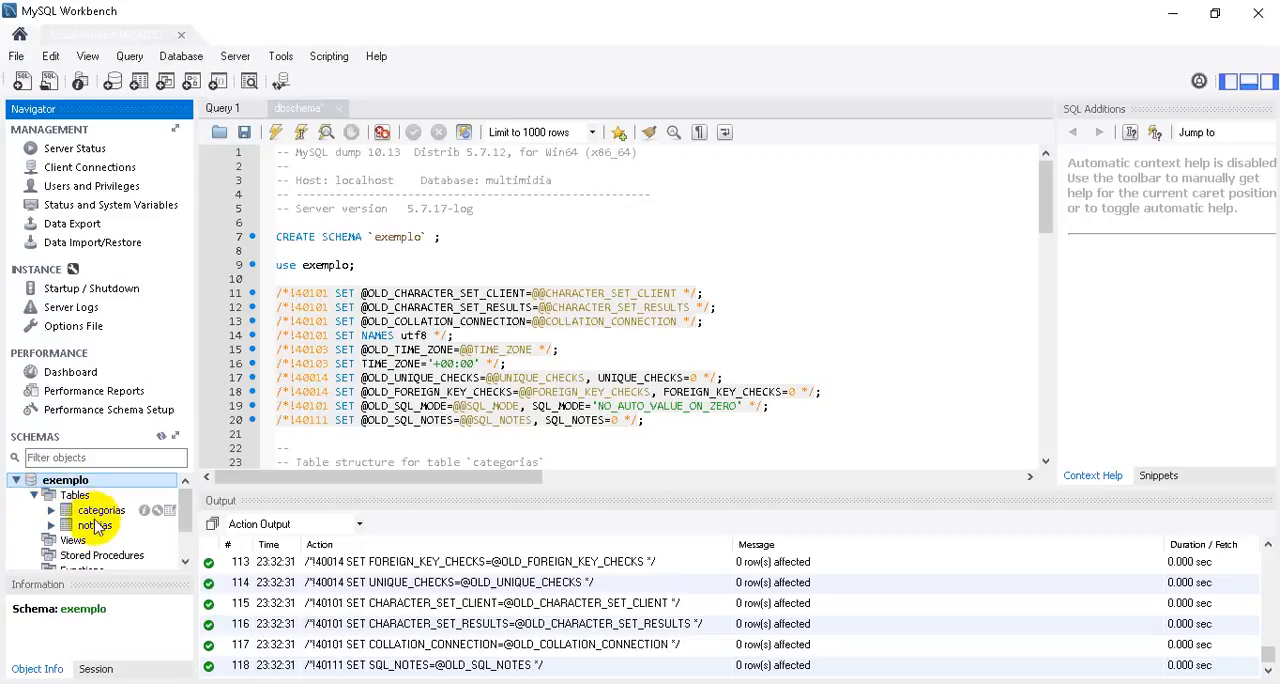
left_click(16, 481)
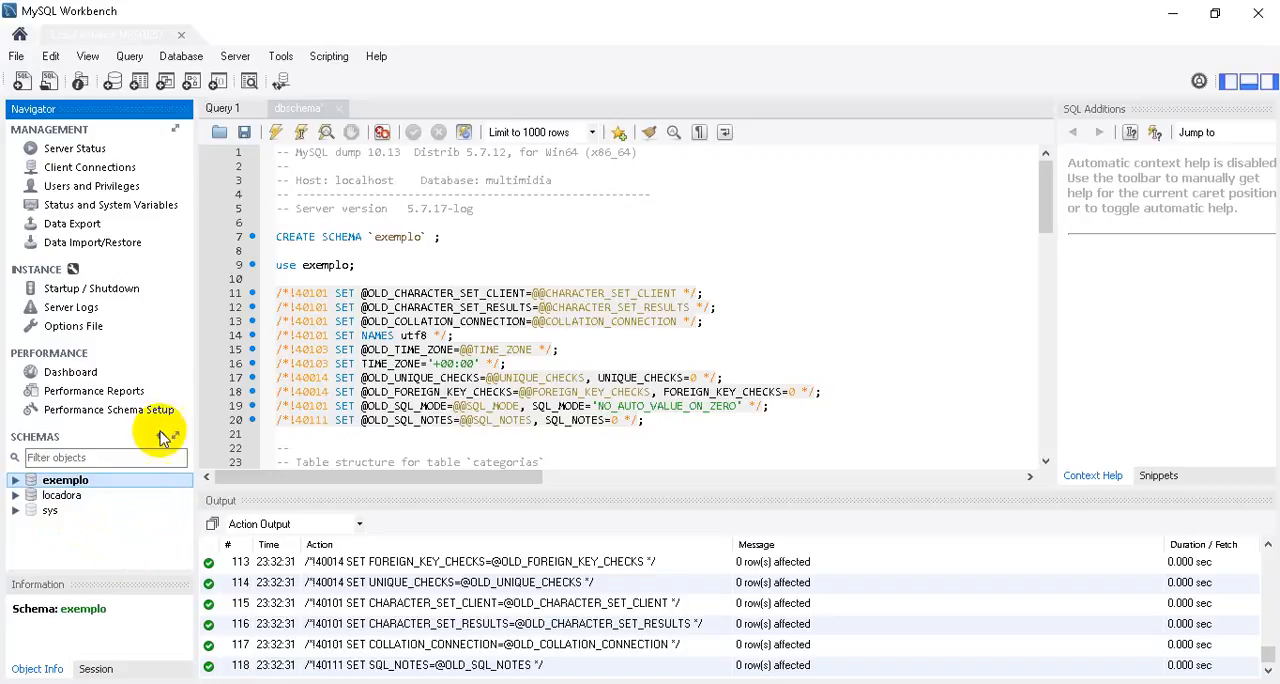
Close the dbschema script with its changes saved, and drop the exemplo schema without reviewing the SQL.
left_click(339, 108)
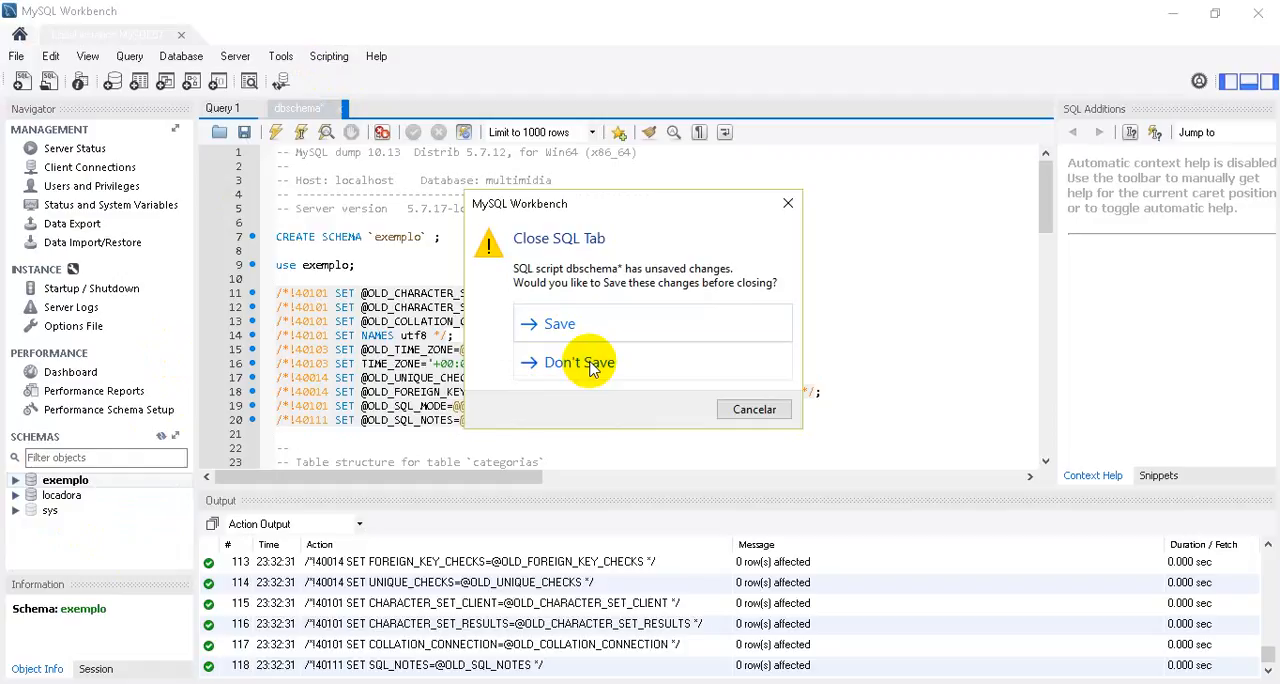
left_click(559, 321)
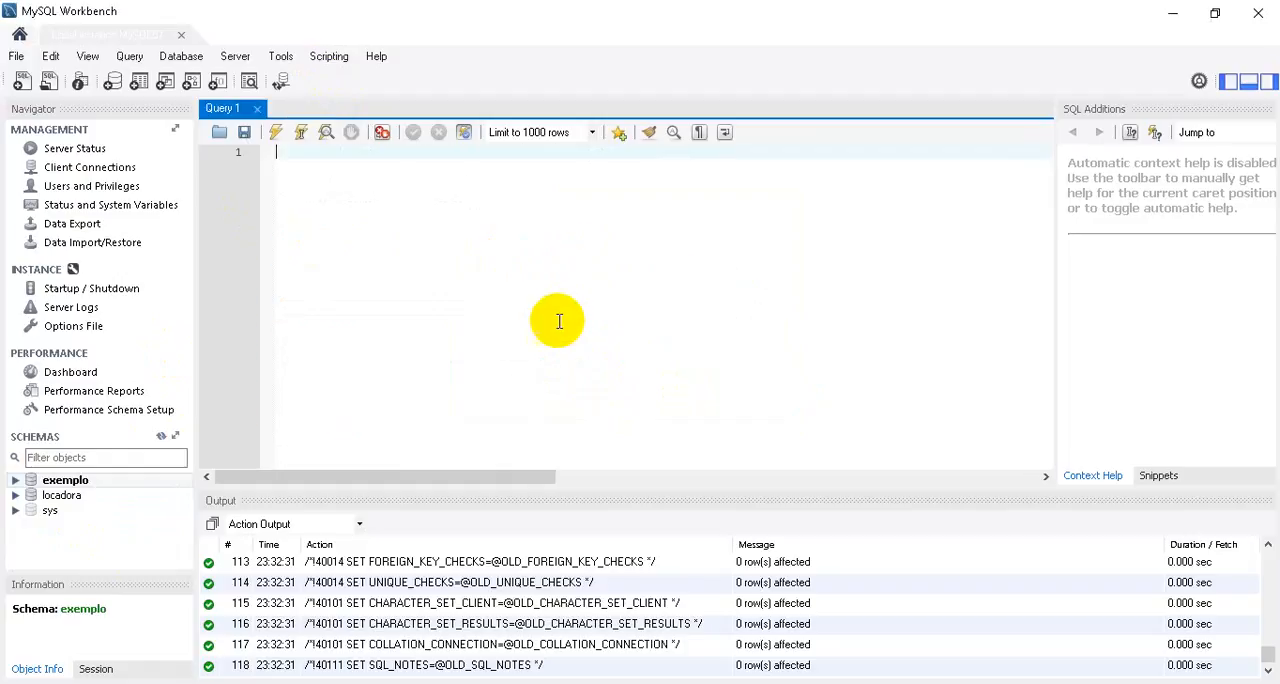
right_click(55, 484)
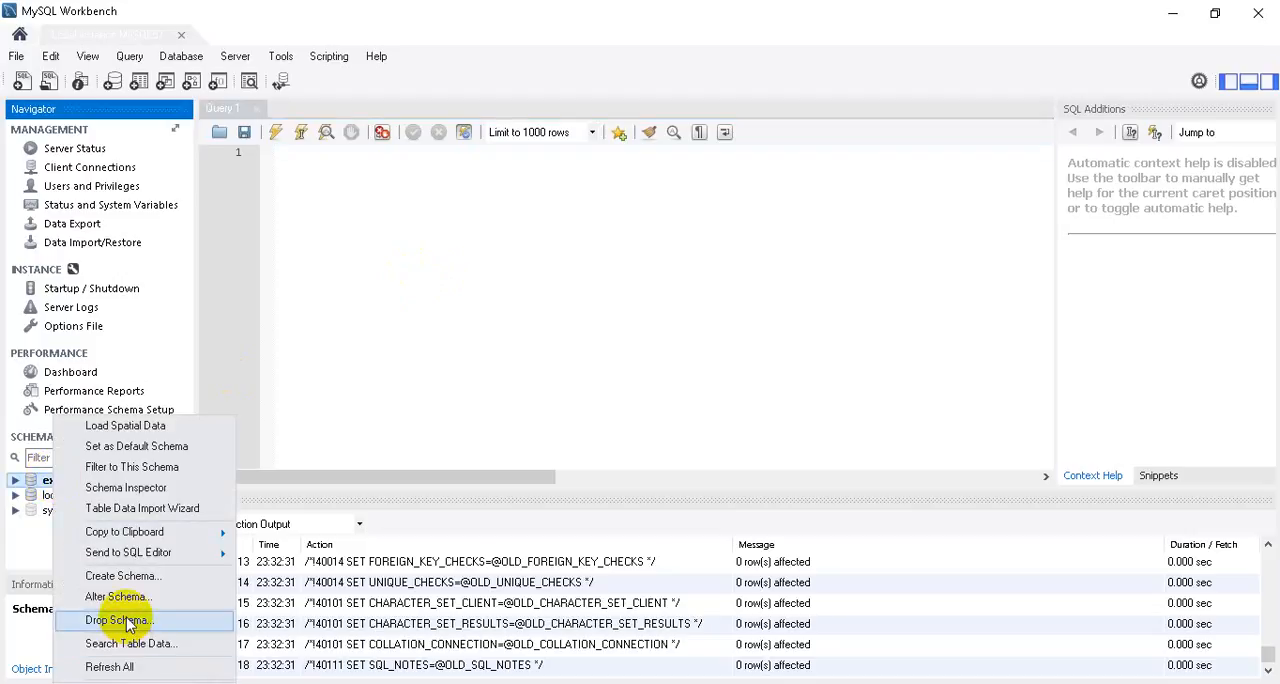
left_click(125, 616)
left_click(590, 360)
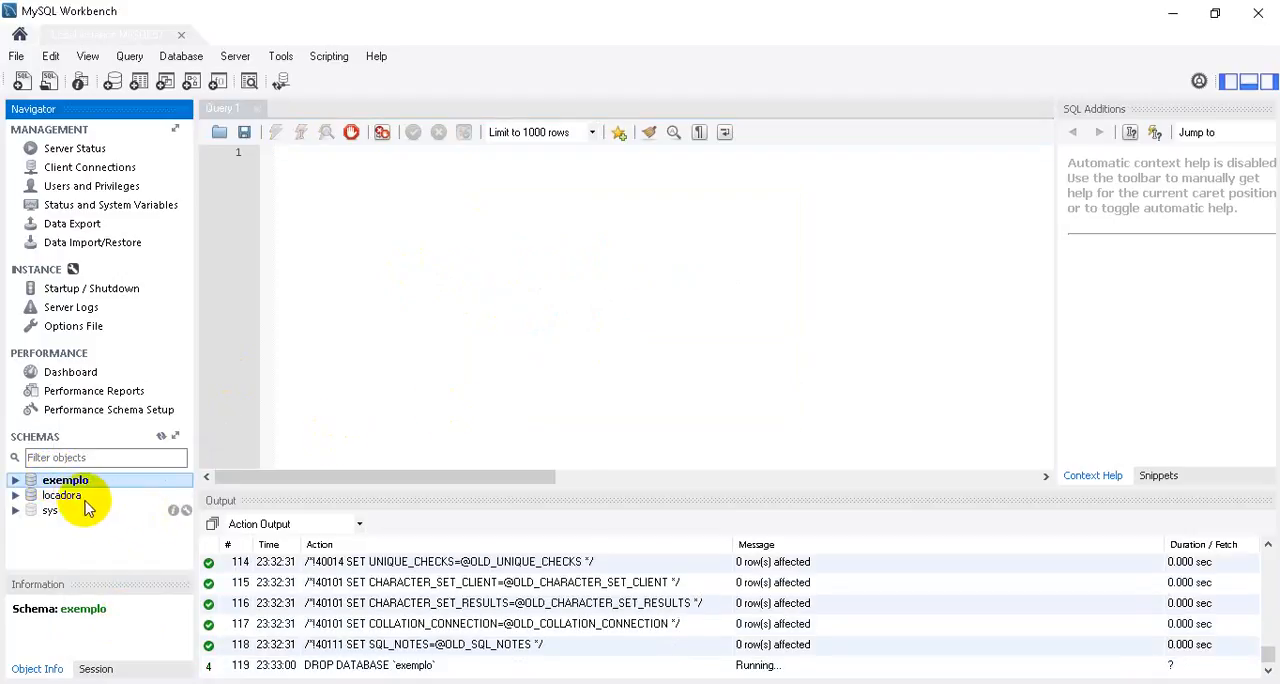
Make locadora the default schema, inspect its categorias table in the schema tree, and collapse its Tables node.
double_click(63, 480)
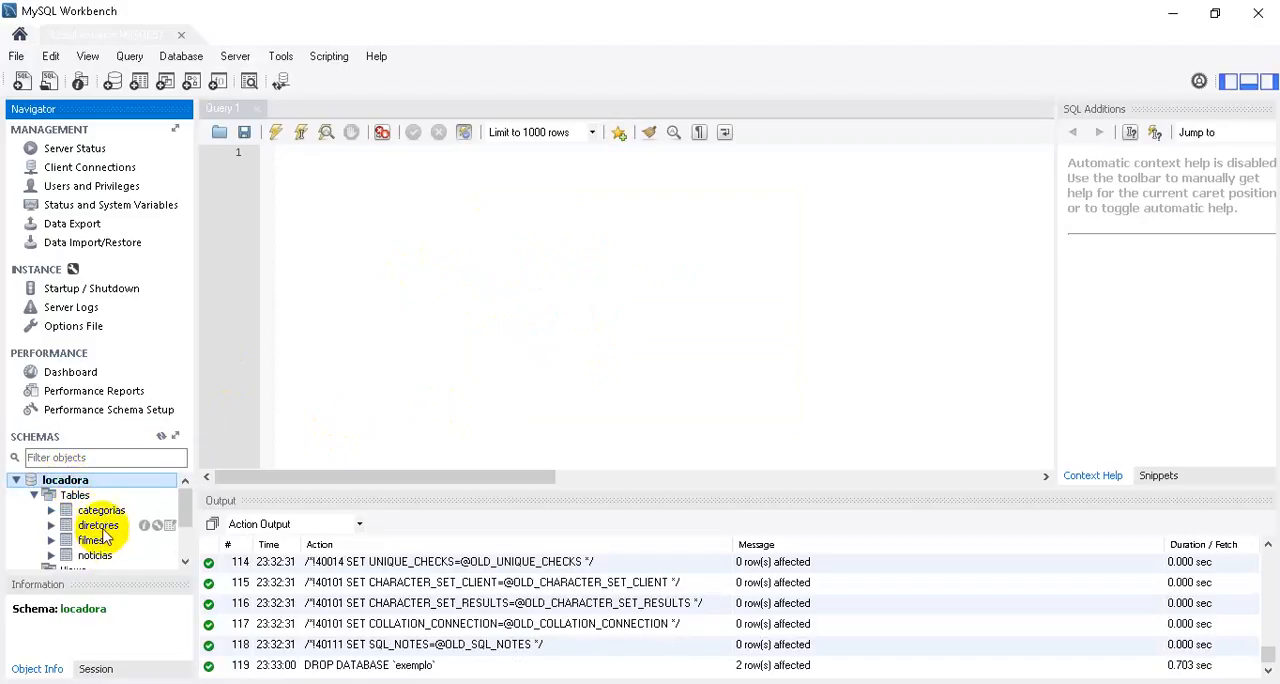
left_click(105, 513)
double_click(105, 513)
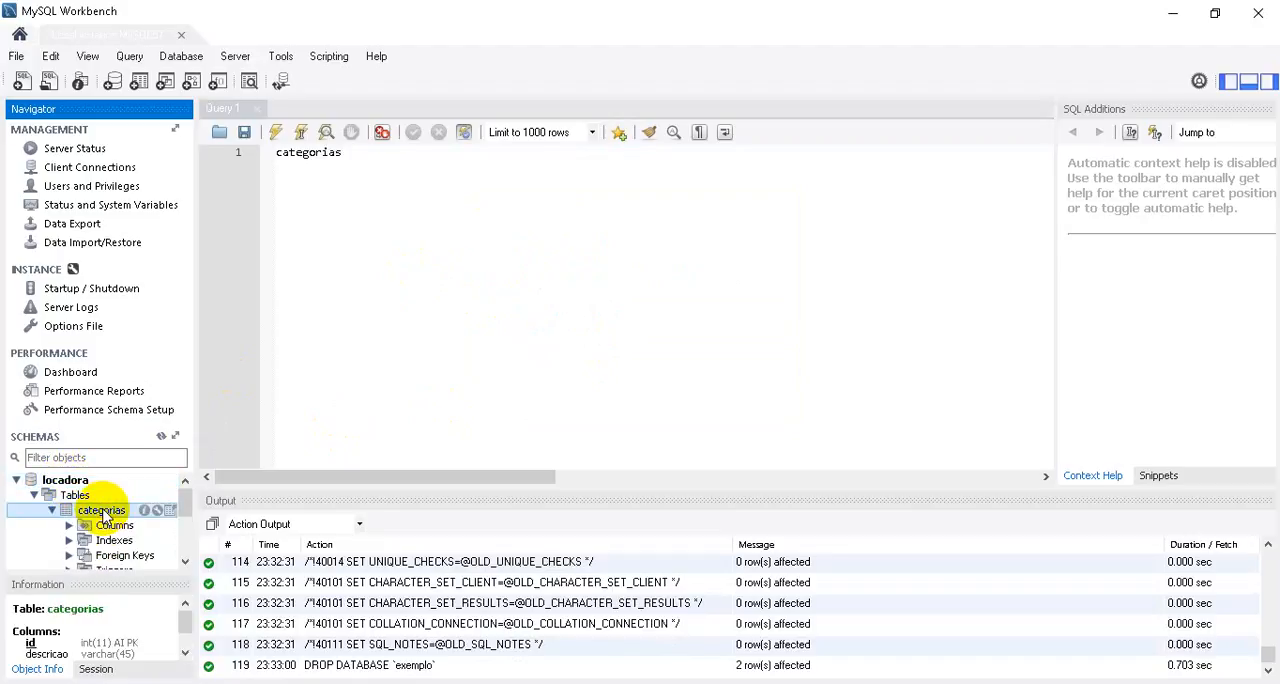
left_click(51, 510)
left_click(34, 495)
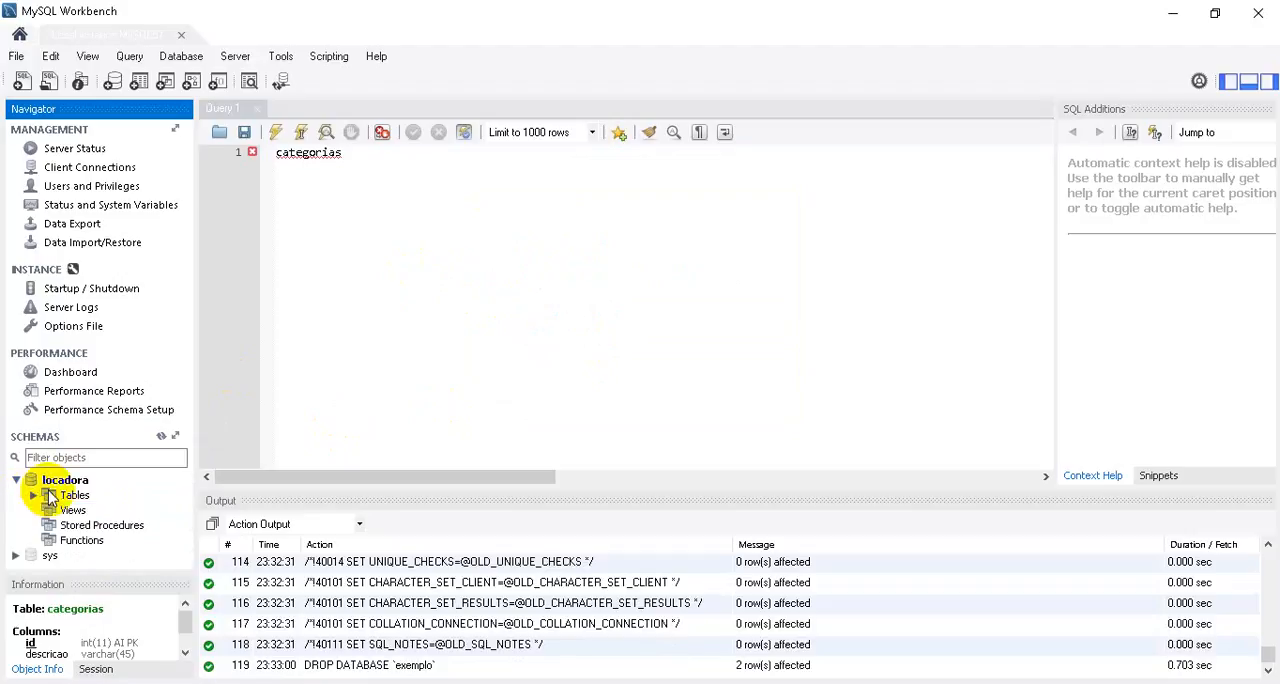
Drop the locadora schema immediately, without reviewing the SQL.
right_click(72, 481)
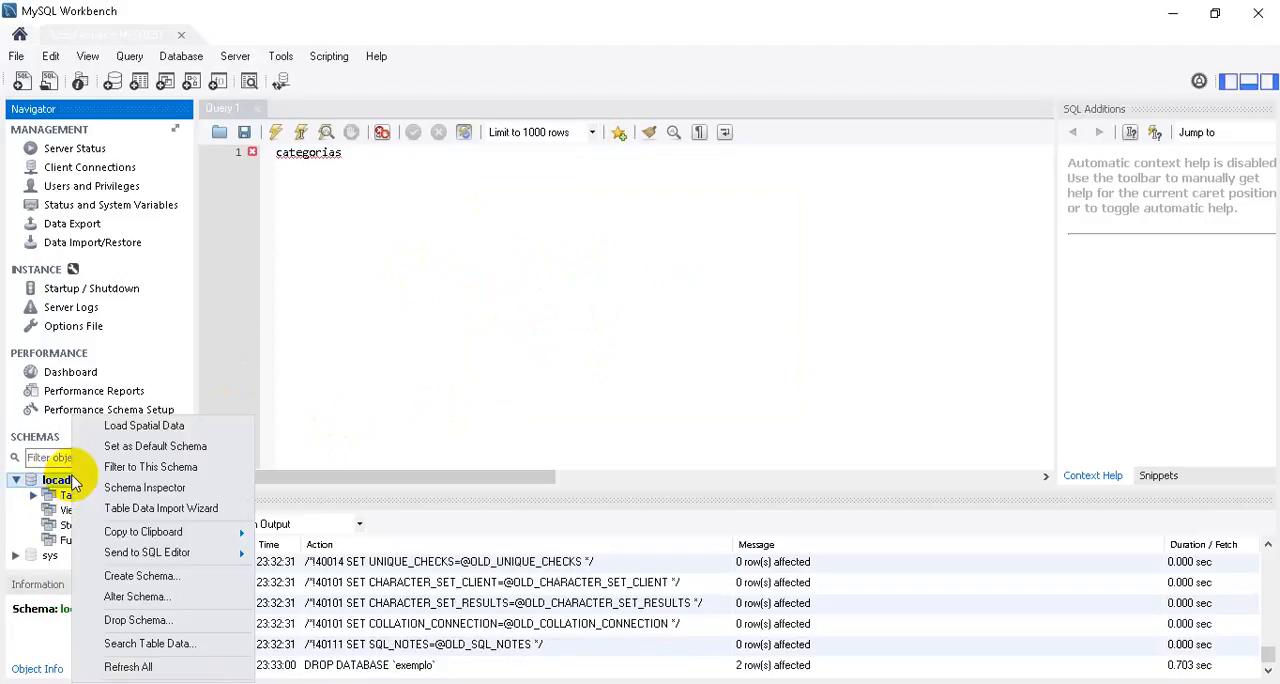
left_click(140, 619)
left_click(620, 363)
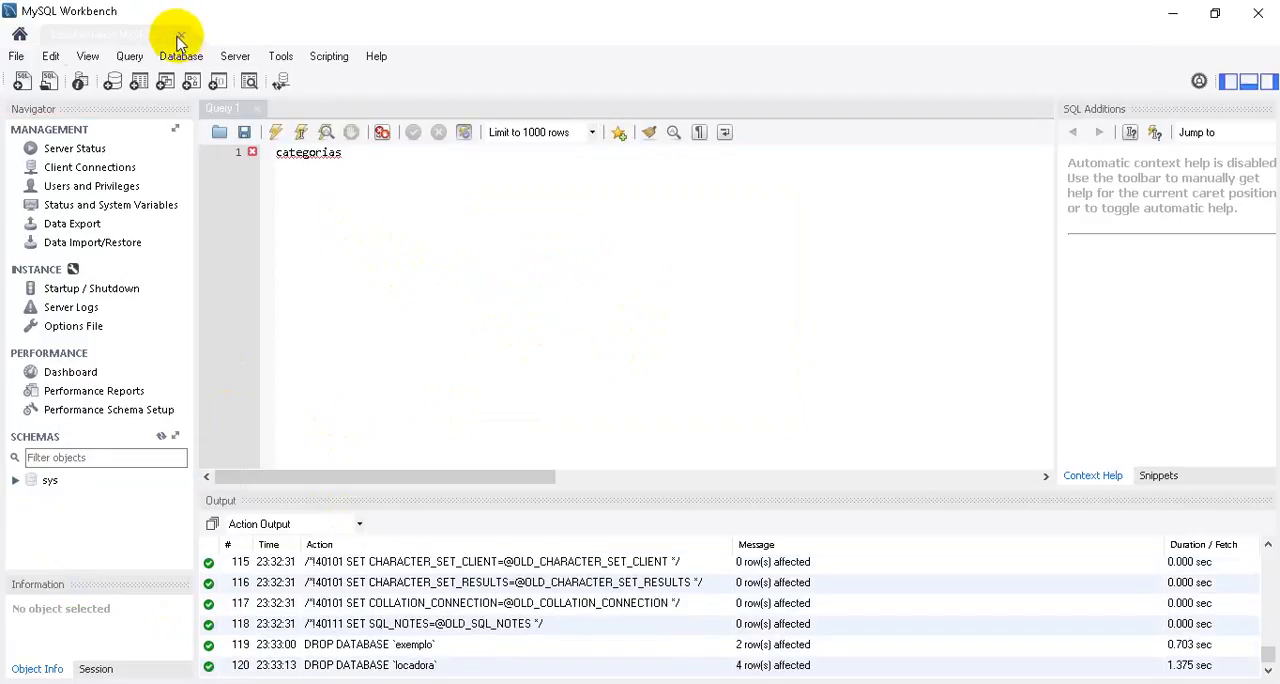
Try twice to open the diagrama-locadora model from the home screen's model list, dismissing each error message.
left_click(19, 34)
left_click(39, 168)
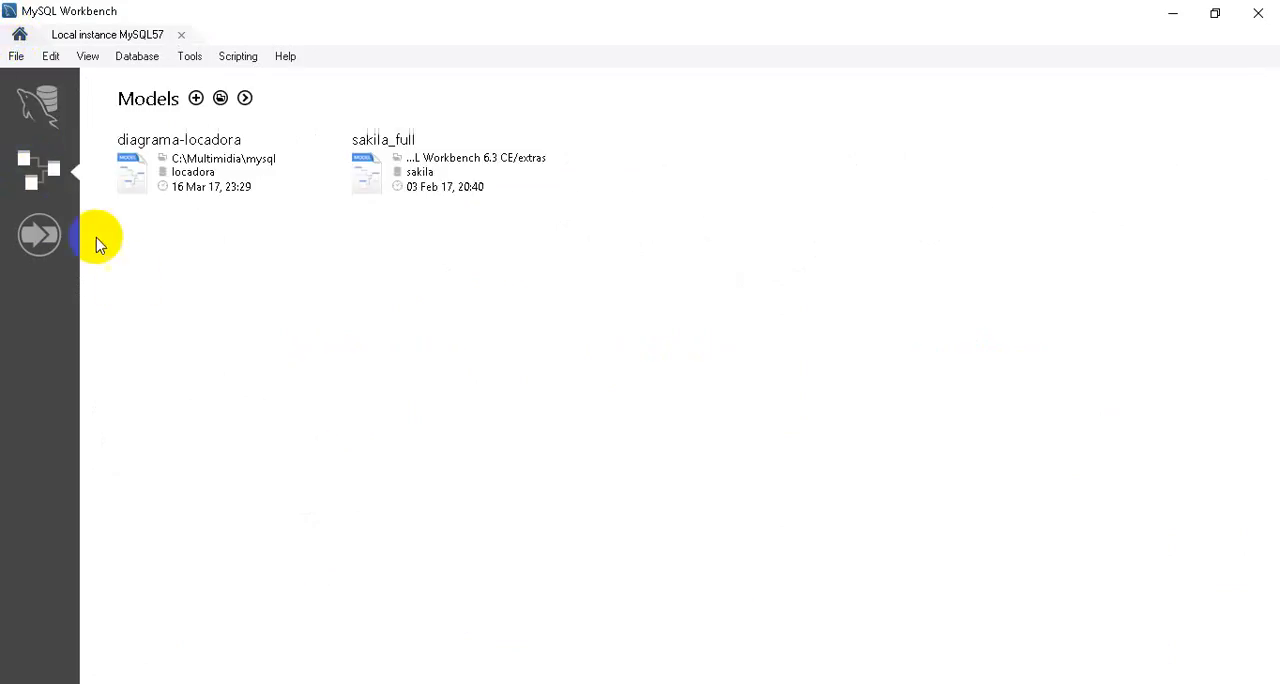
left_click(165, 178)
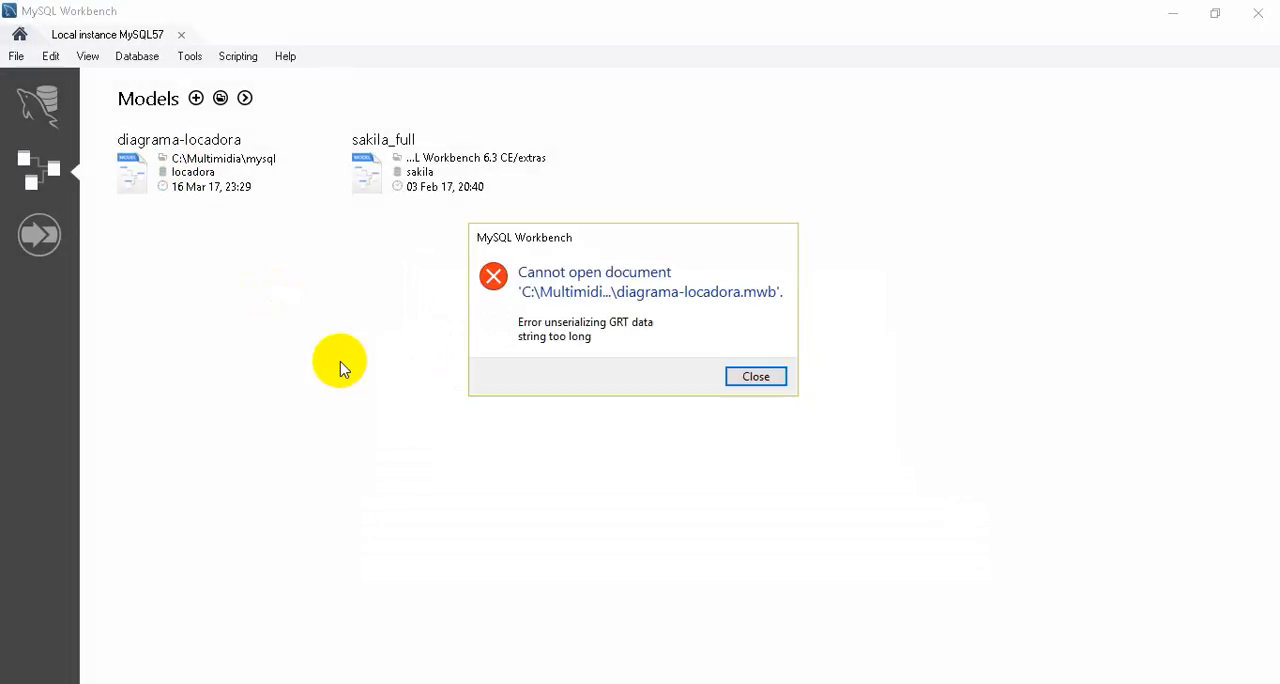
left_click(758, 381)
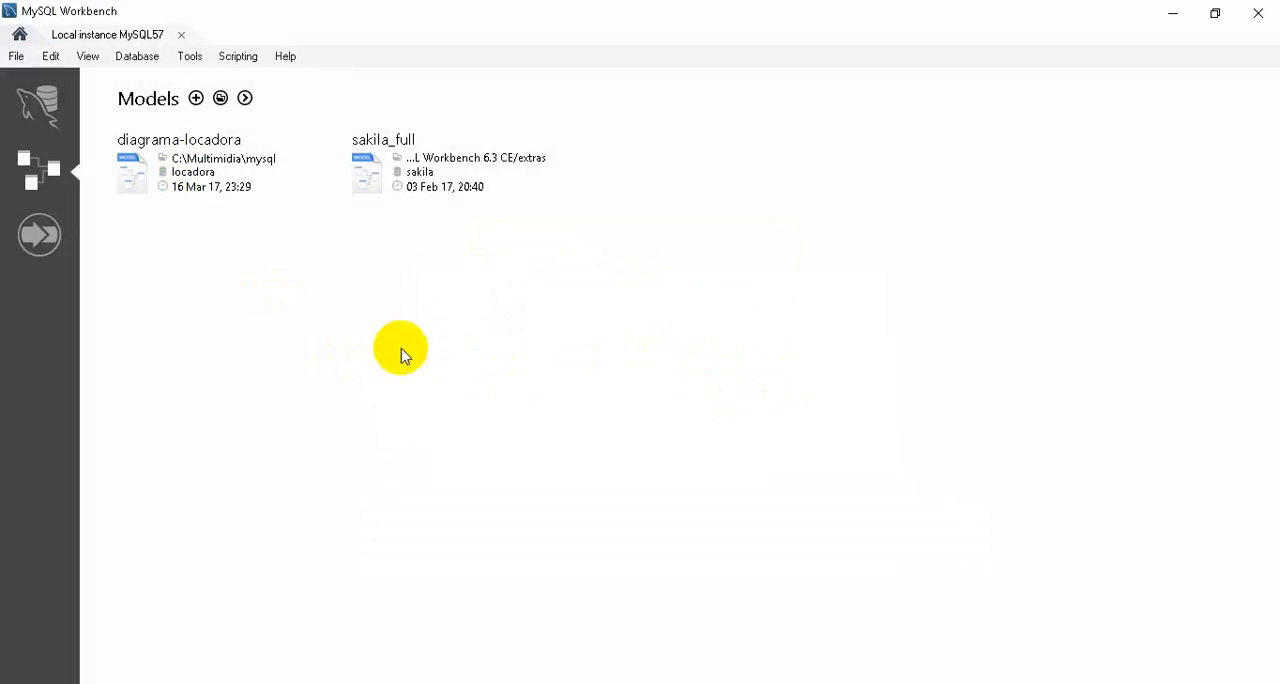
left_click(193, 141)
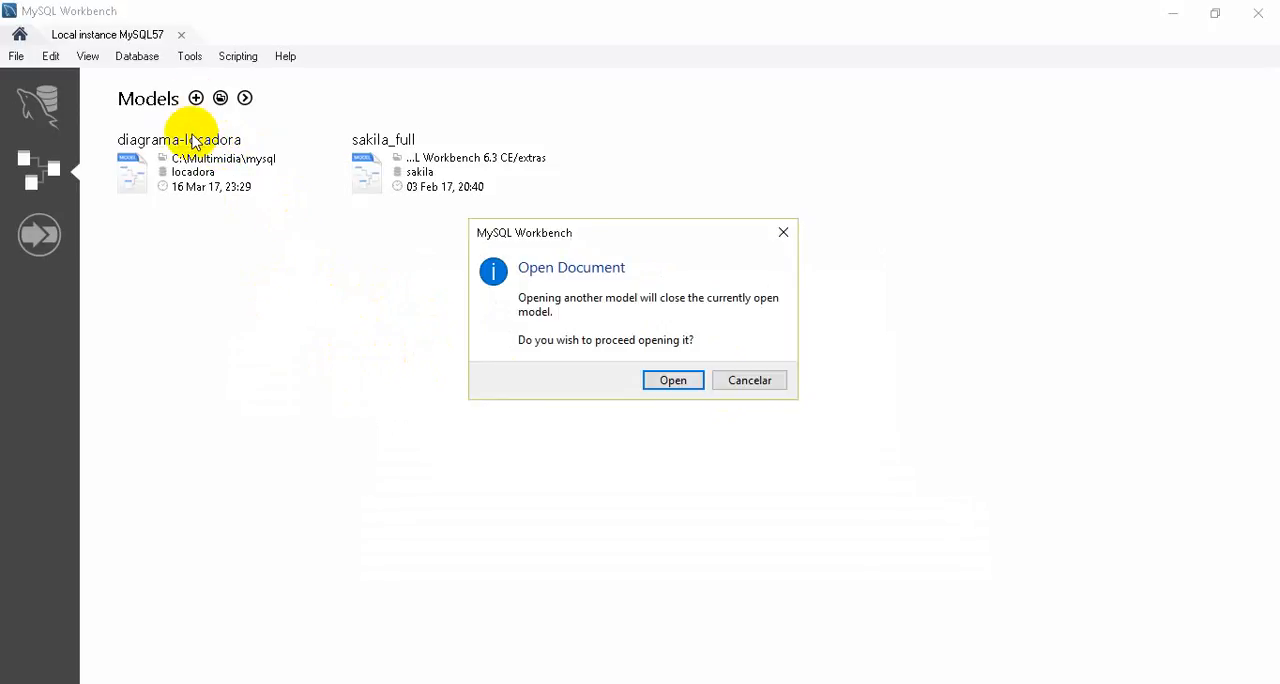
left_click(684, 381)
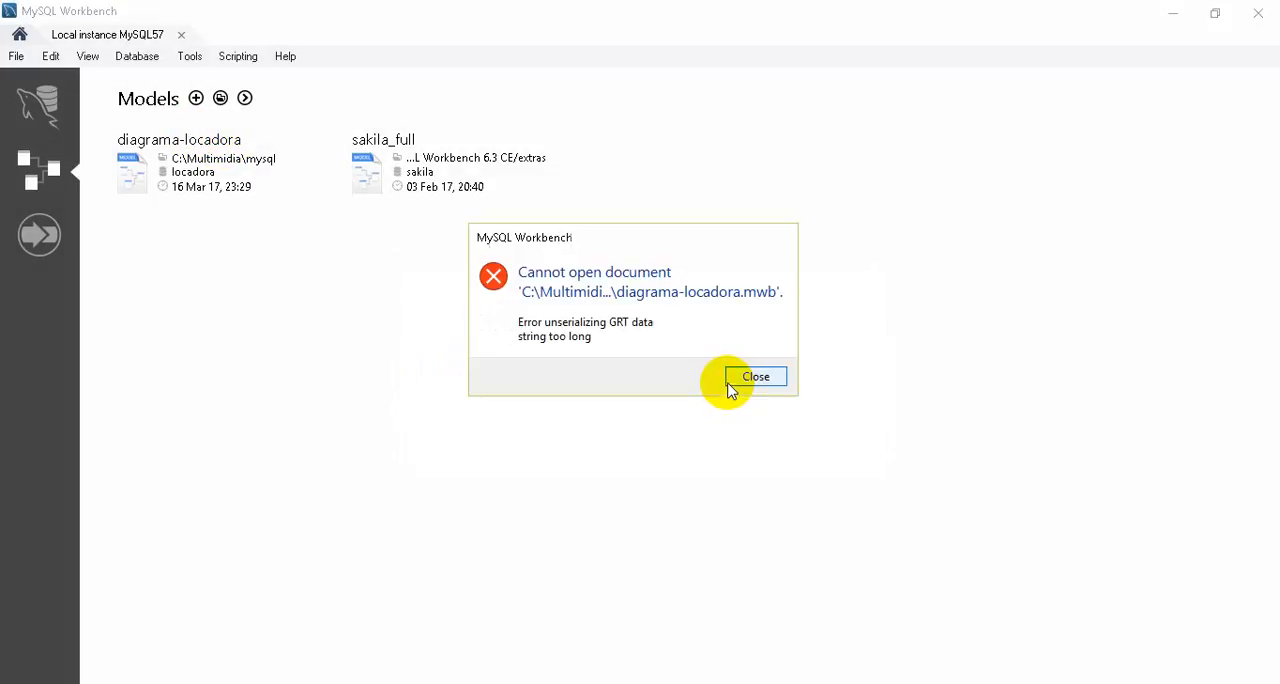
left_click(736, 376)
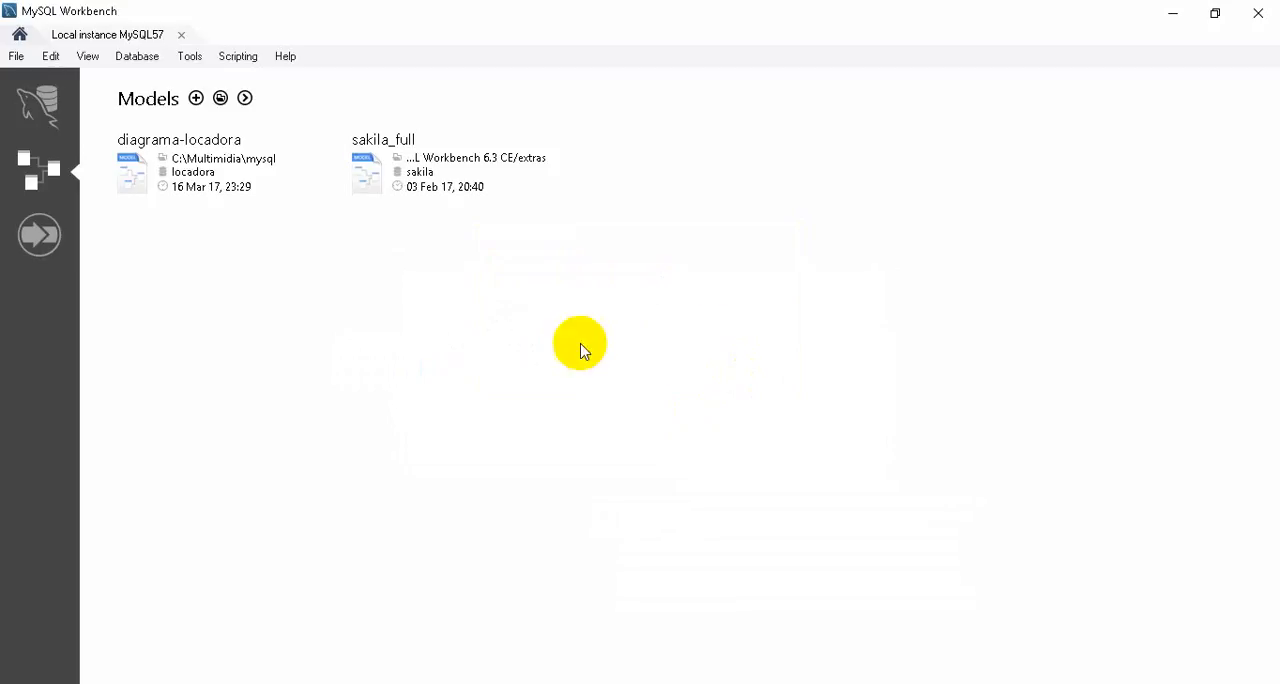
Close the Local instance MySQL57 connection and stay on the list of models.
left_click(178, 36)
left_click(180, 38)
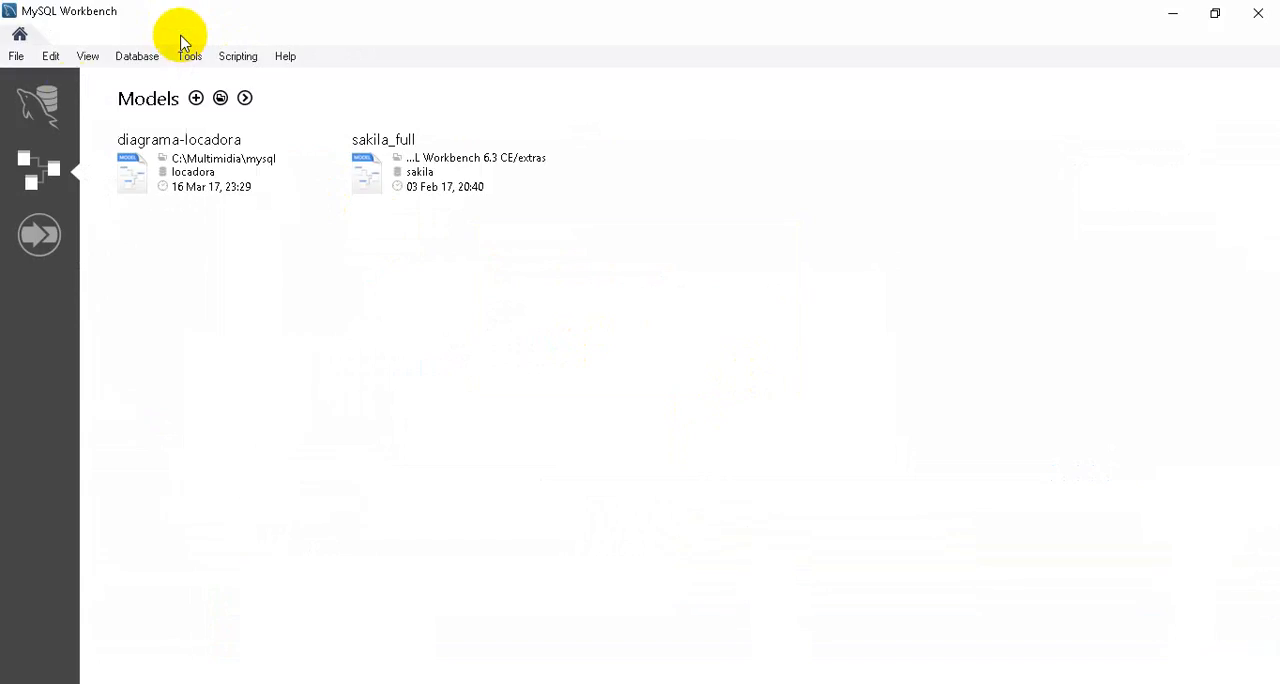
left_click(16, 57)
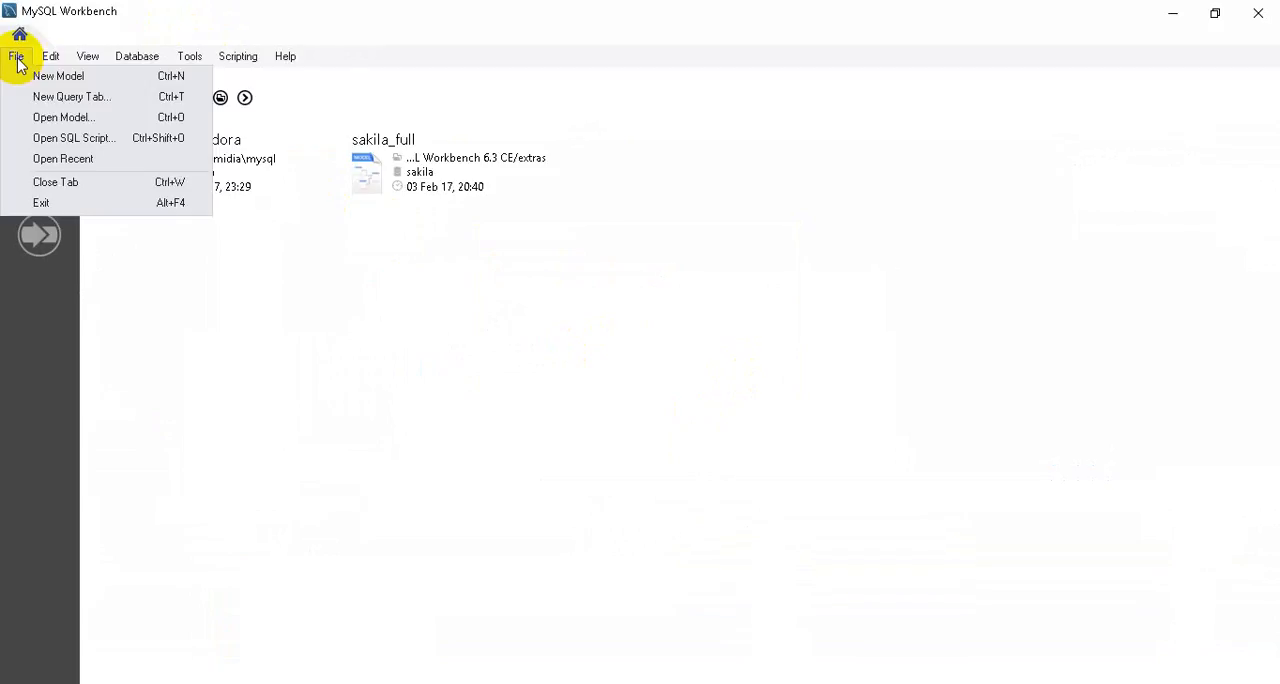
left_click(326, 325)
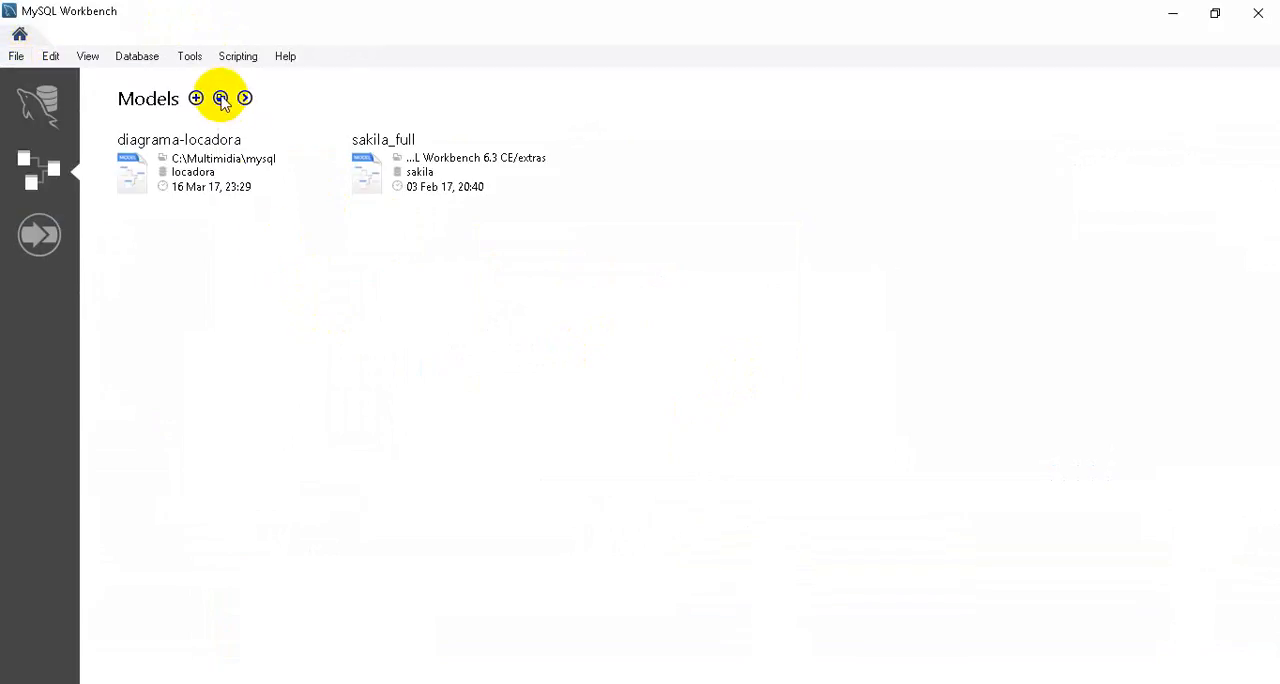
Open the diagrama-locadora model from the Multimidia\mysql folder in place of the current model, and display its EER diagram.
left_click(220, 98)
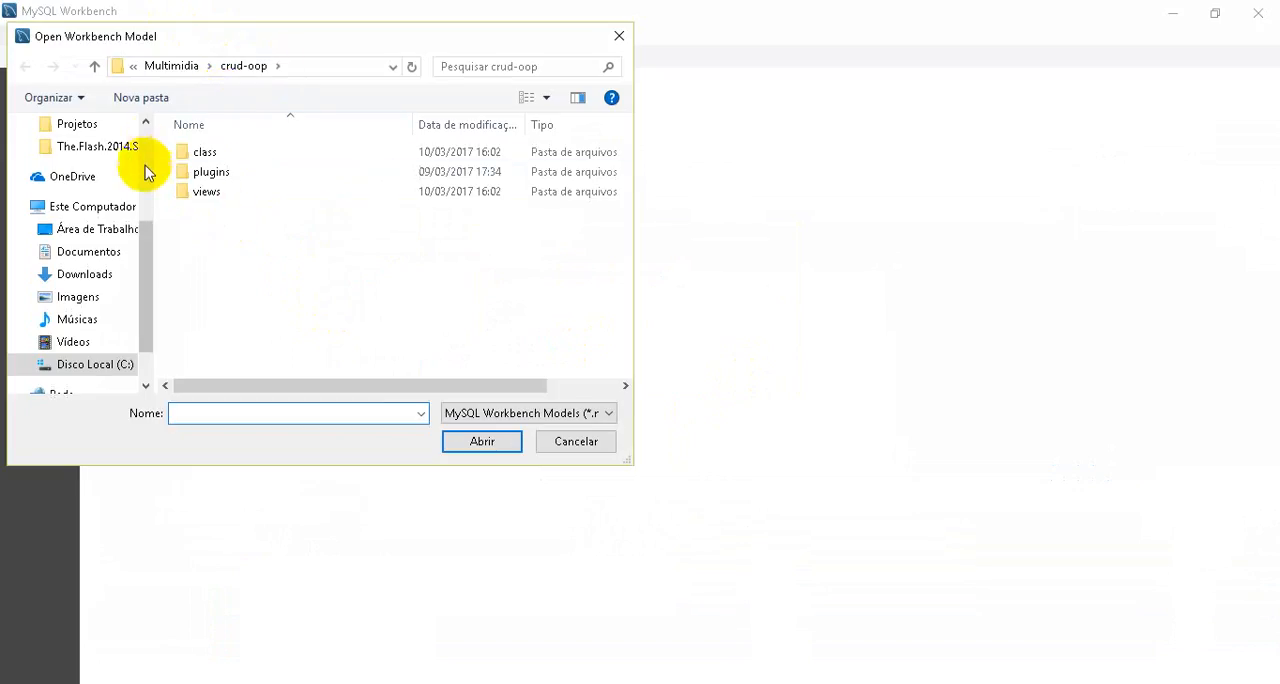
left_click(171, 65)
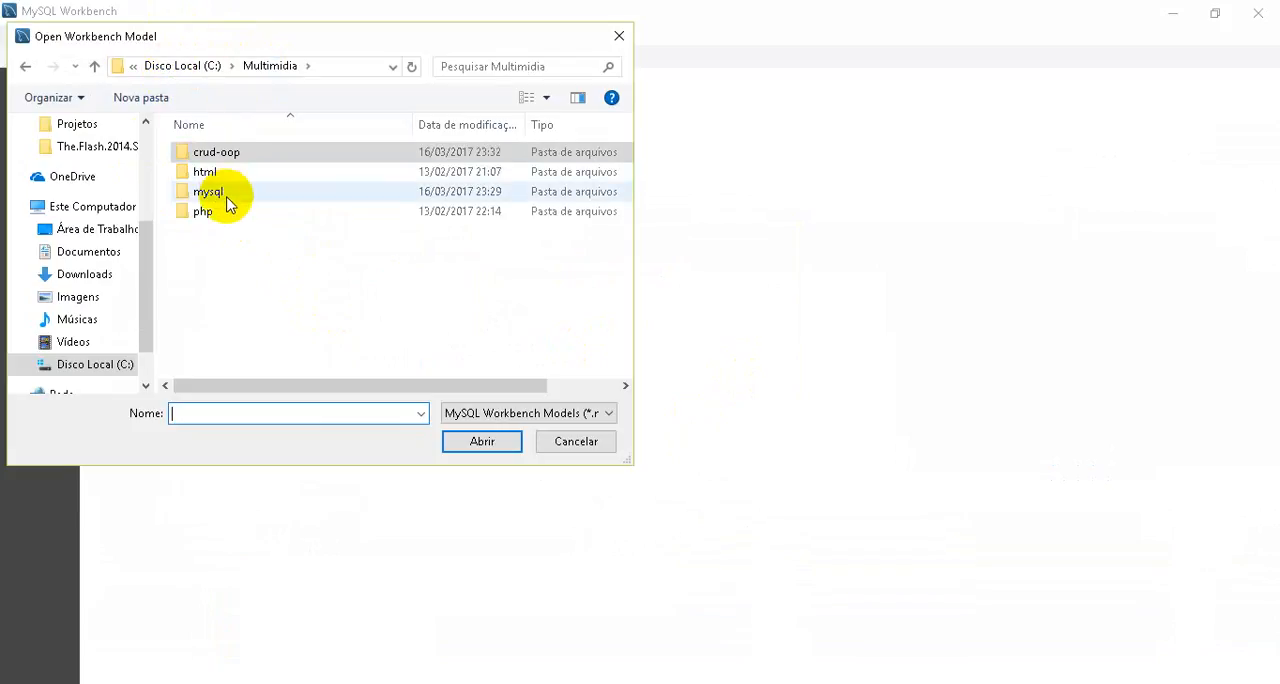
double_click(228, 195)
double_click(222, 155)
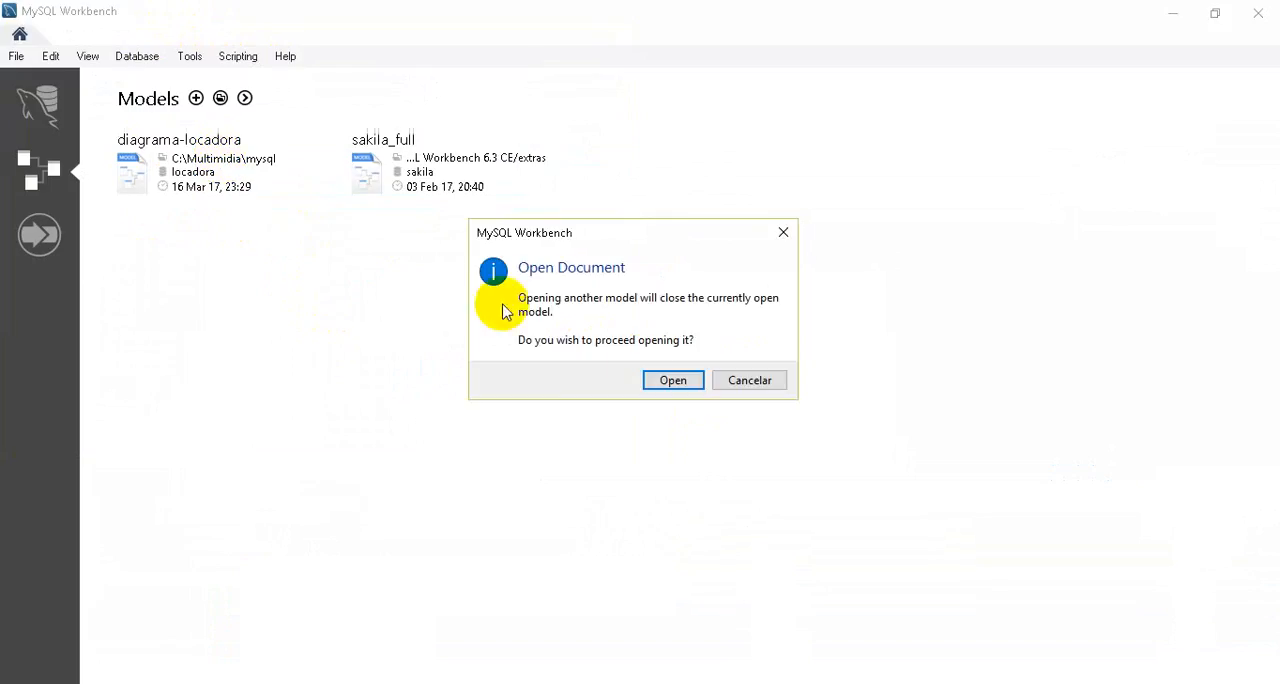
left_click(668, 384)
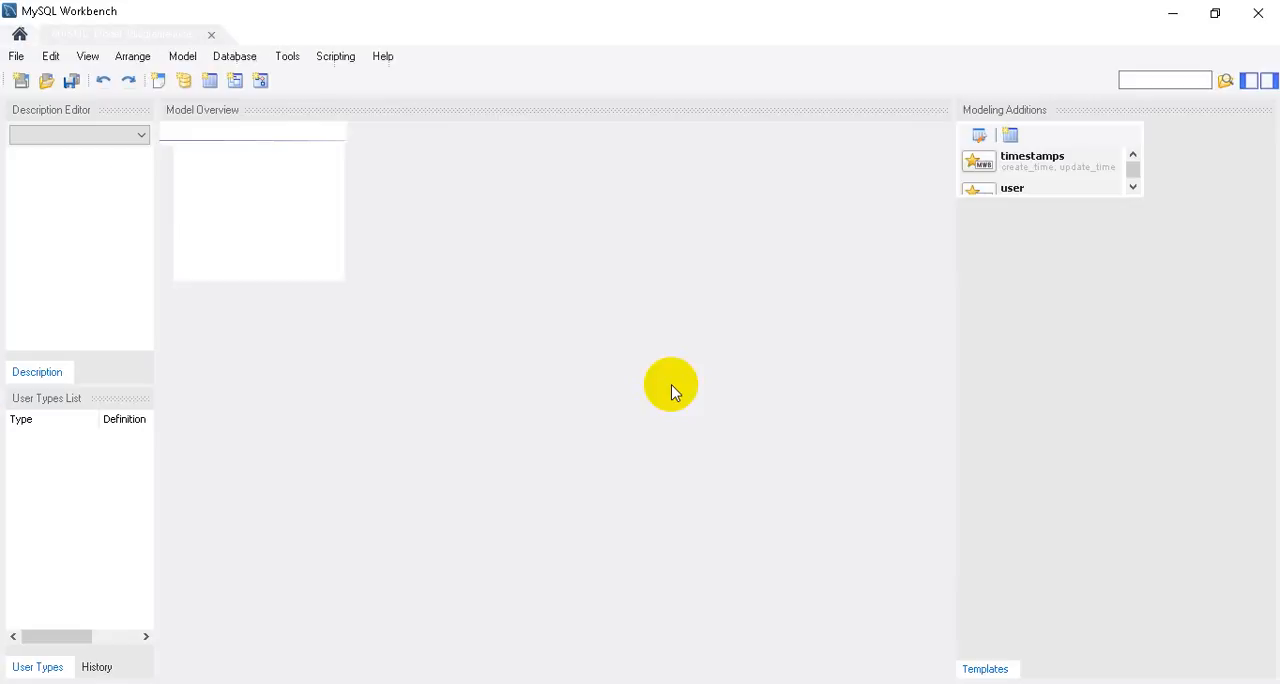
double_click(350, 195)
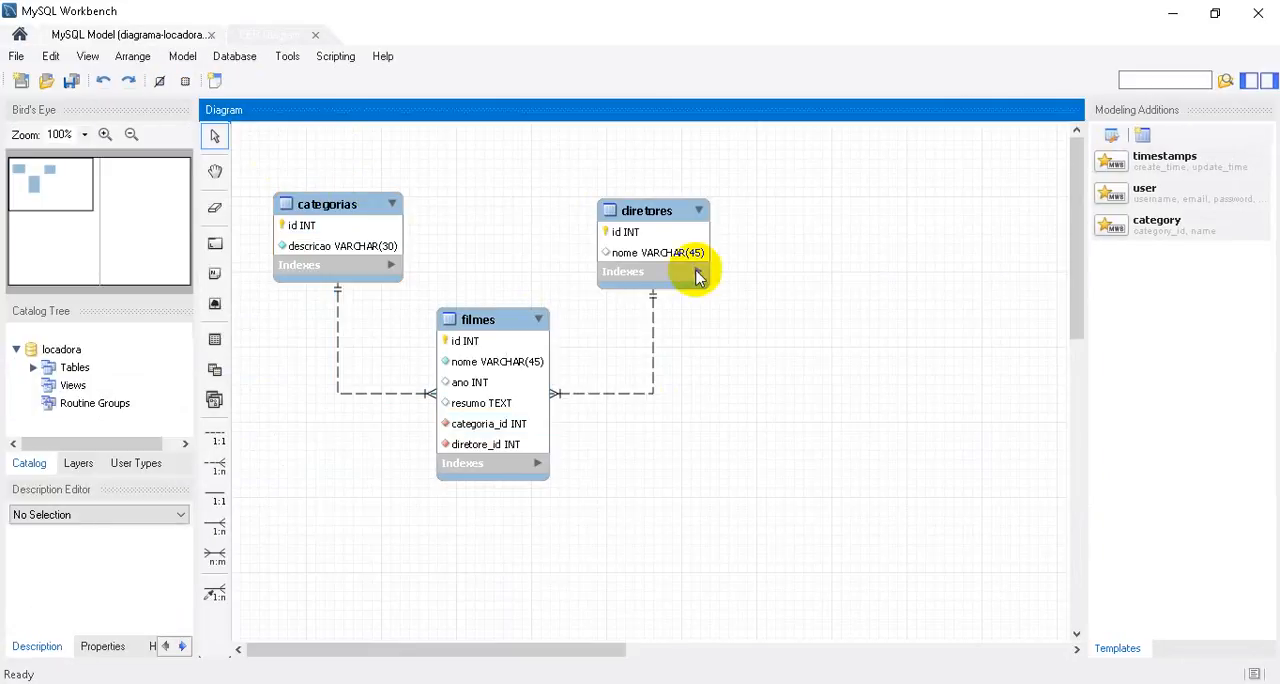
Forward engineer the locadora model's tables to the server at 127.0.0.1:3306 as root with the default options, and close the wizard.
left_click(231, 57)
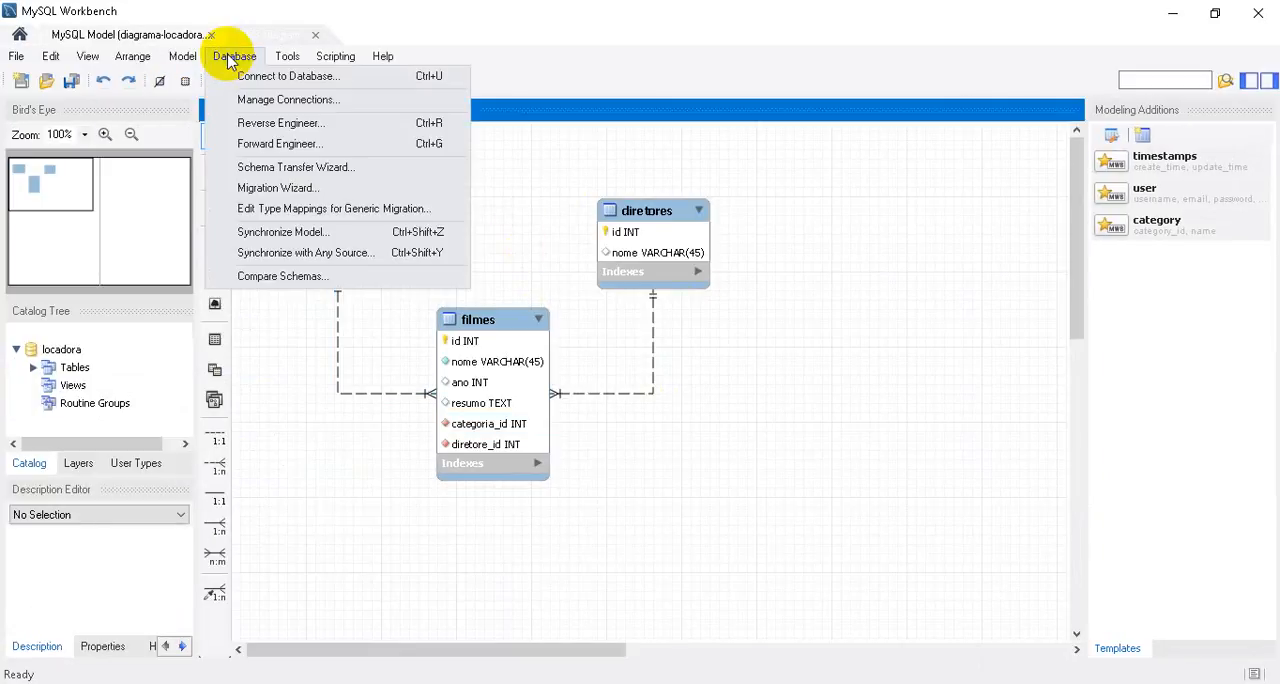
left_click(283, 144)
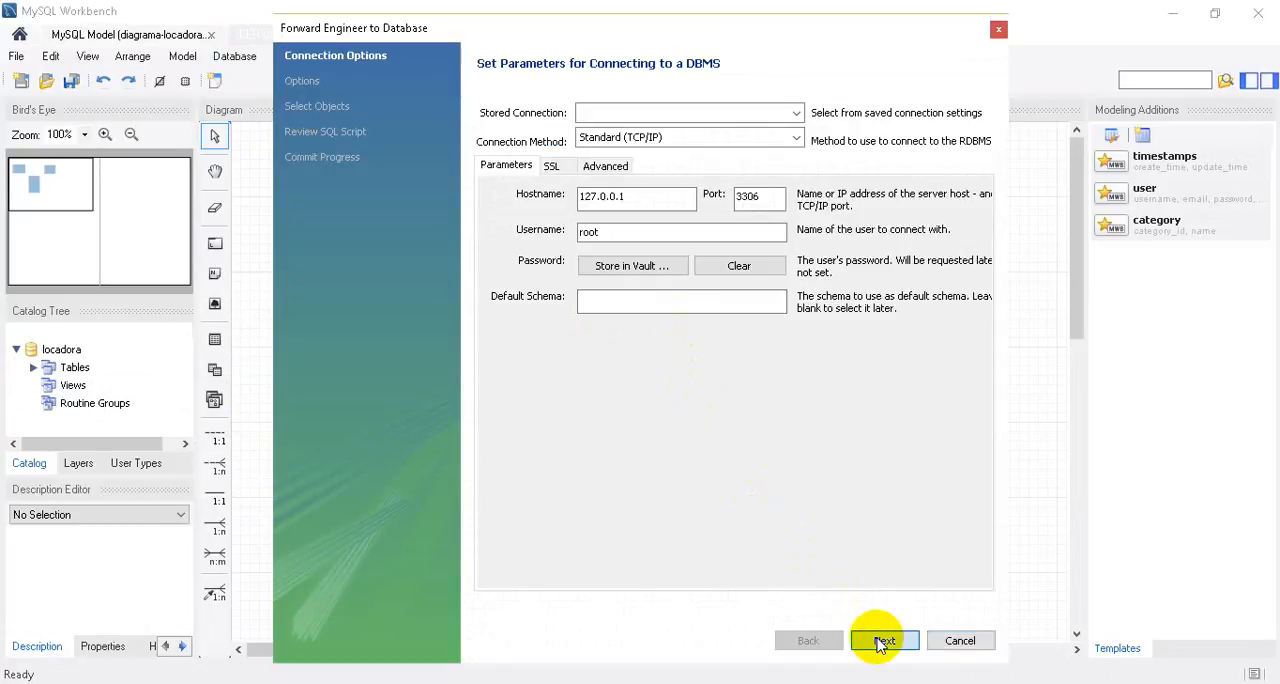
left_click(884, 641)
left_click(884, 641)
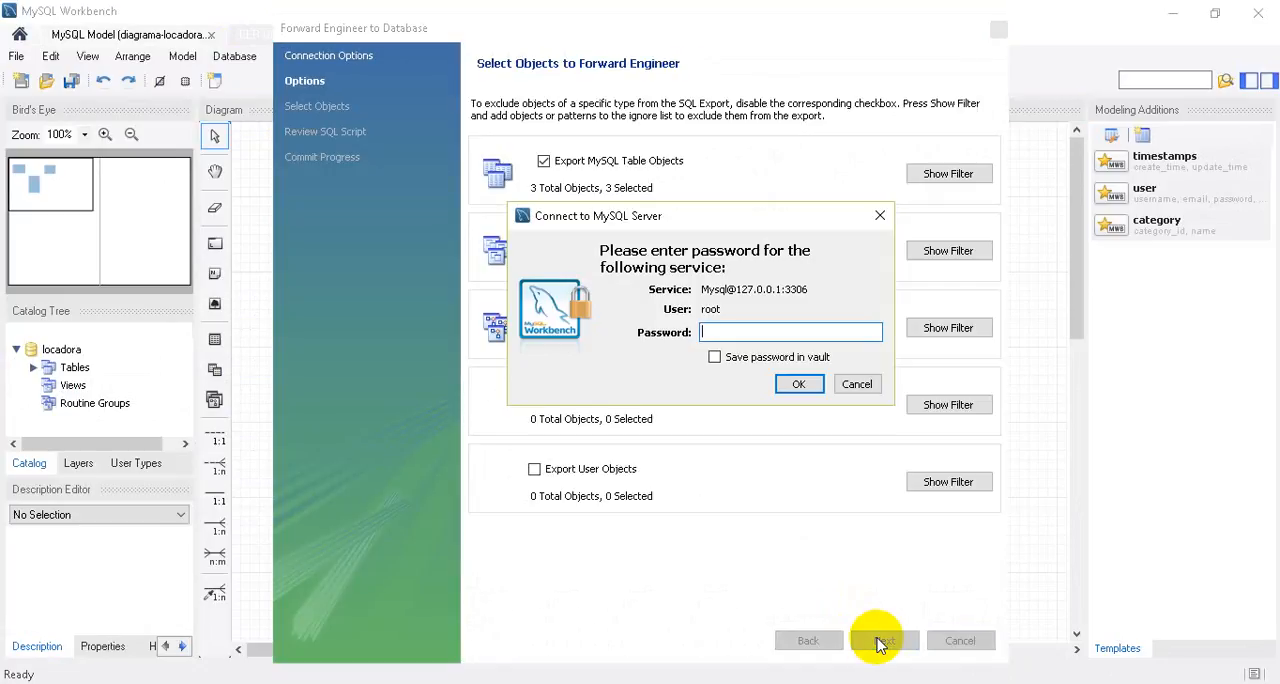
key("Return")
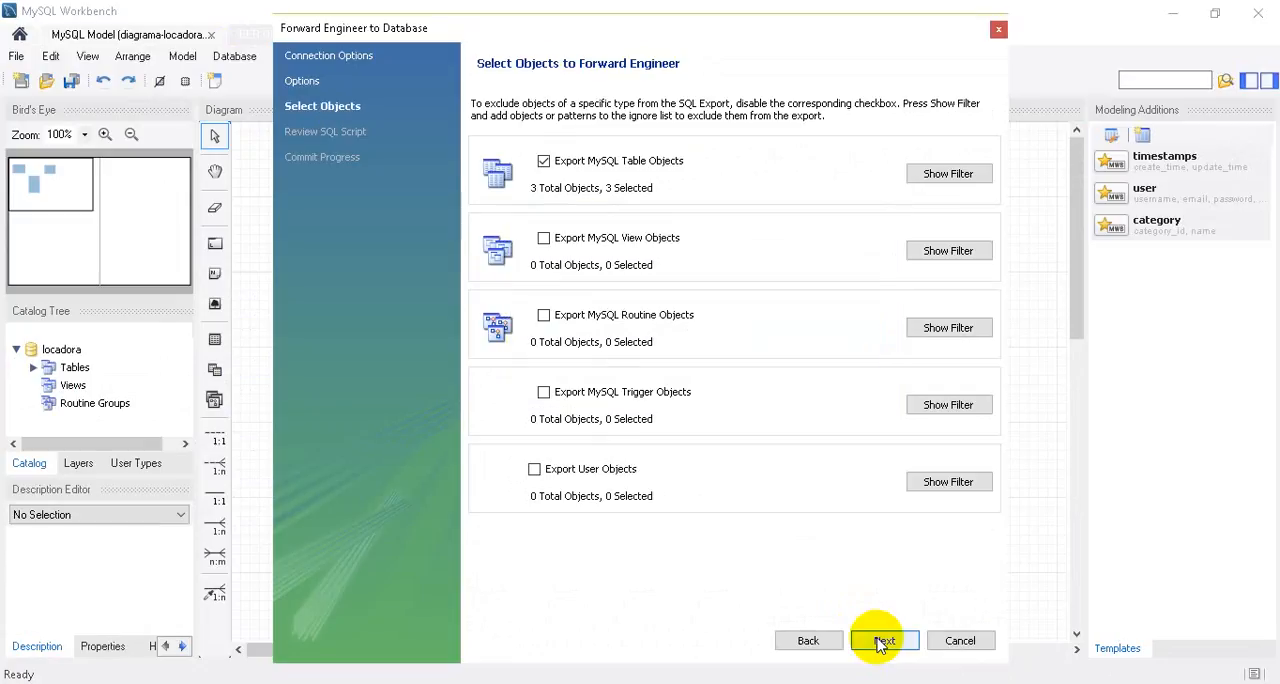
left_click(880, 641)
left_click(880, 641)
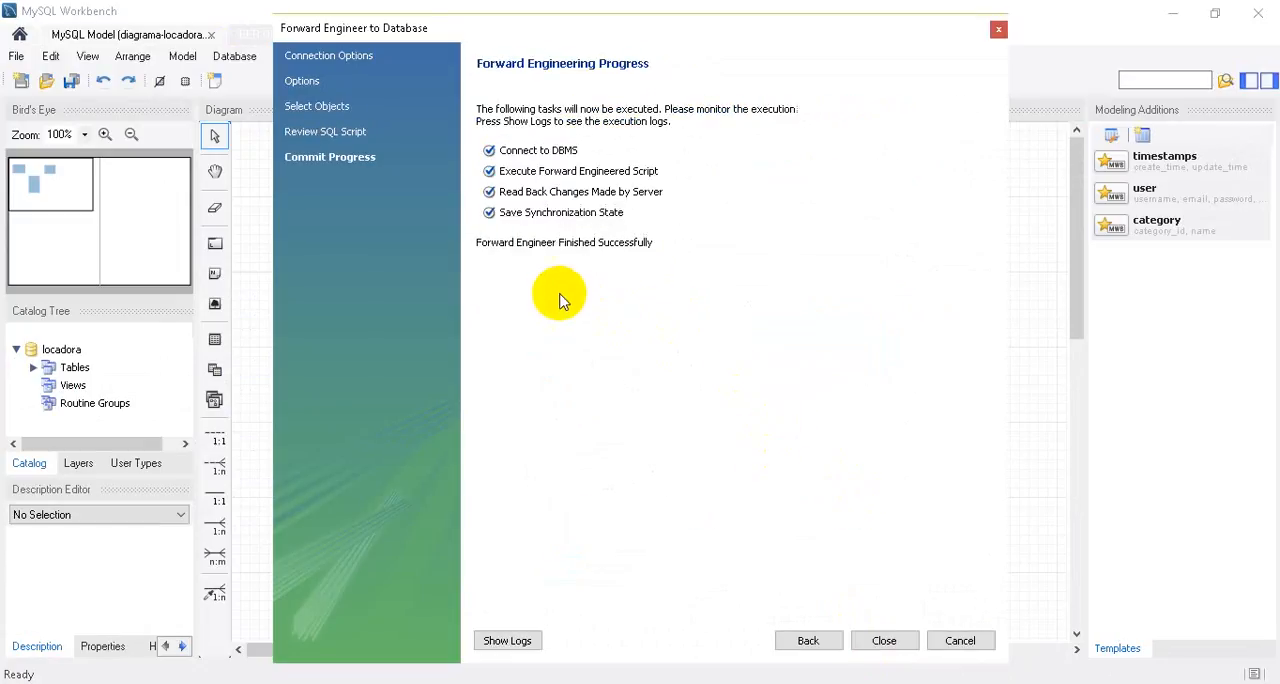
left_click(884, 640)
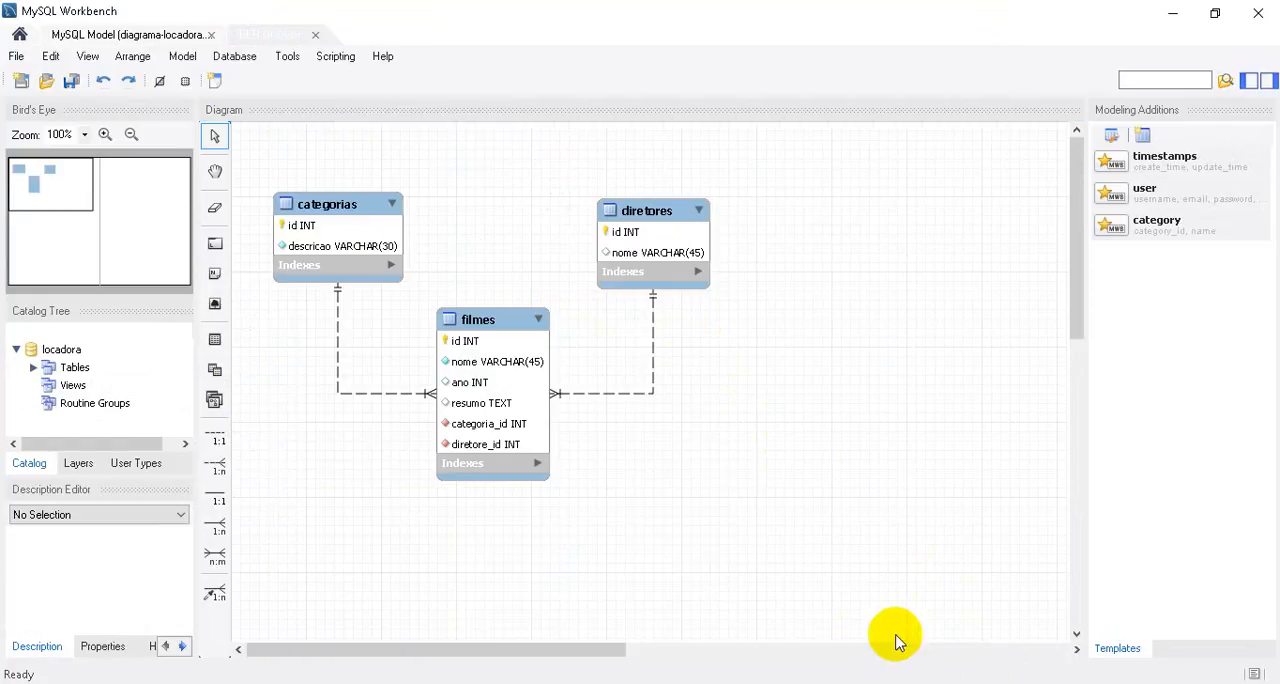
Close the EER diagram and the diagrama-locadora model, and return to the list of MySQL connections.
left_click(315, 38)
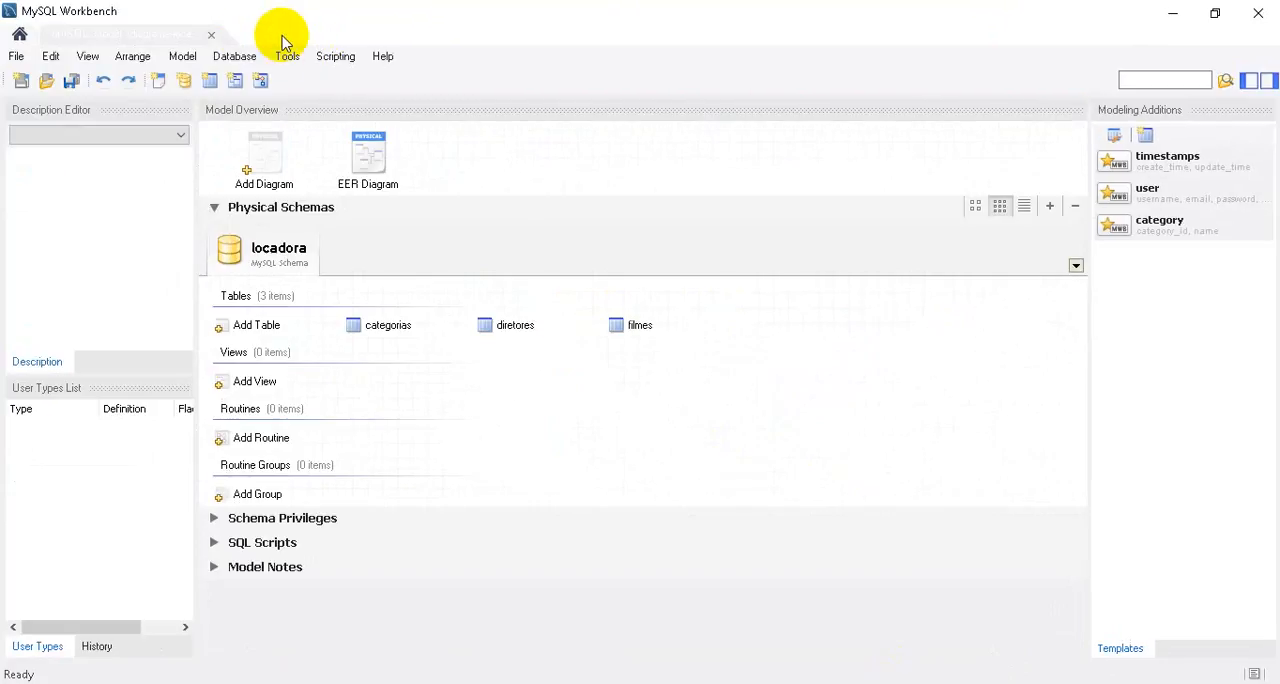
left_click(214, 38)
left_click(40, 110)
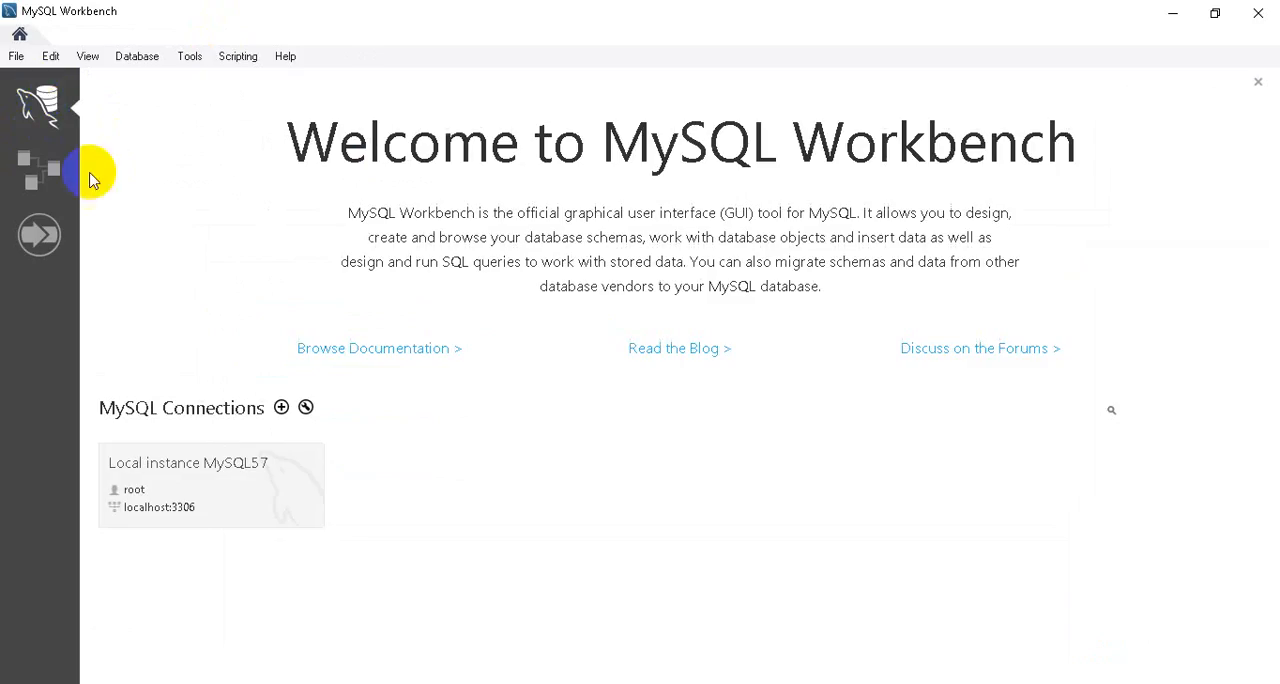
Connect to Local instance MySQL57 as root, accepting the password prompt, and select the locadora schema.
left_click(195, 460)
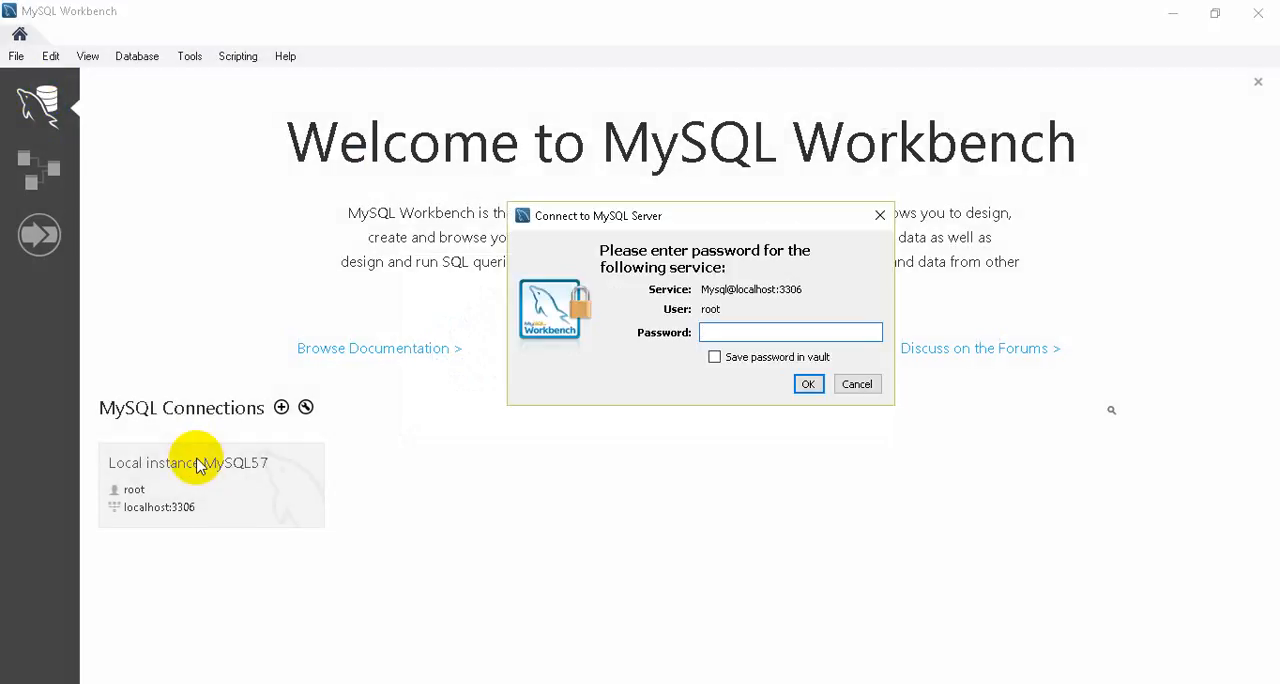
key("Return")
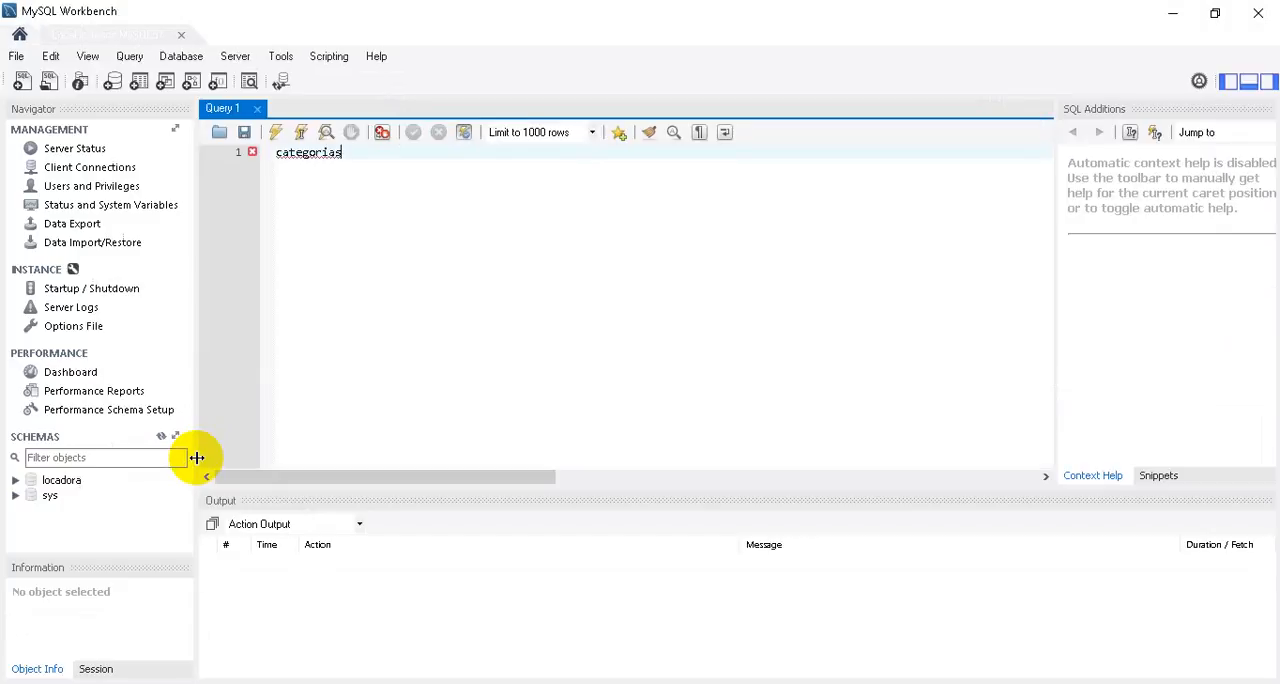
left_click(80, 481)
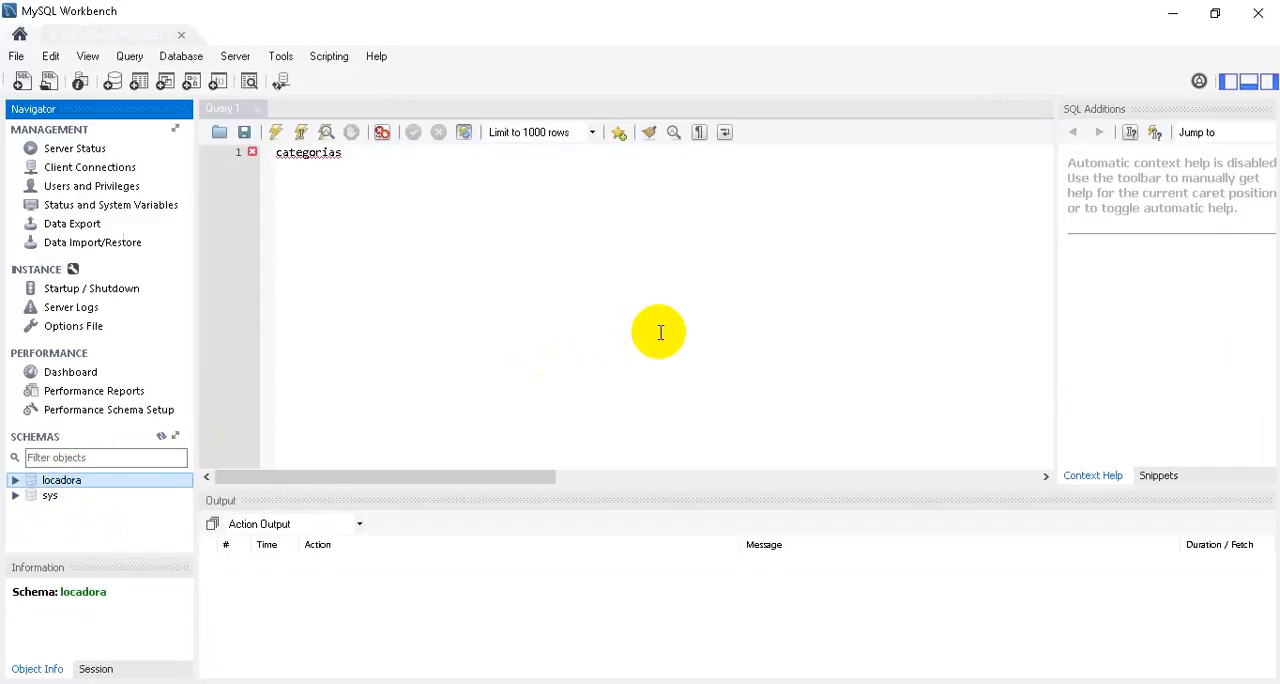